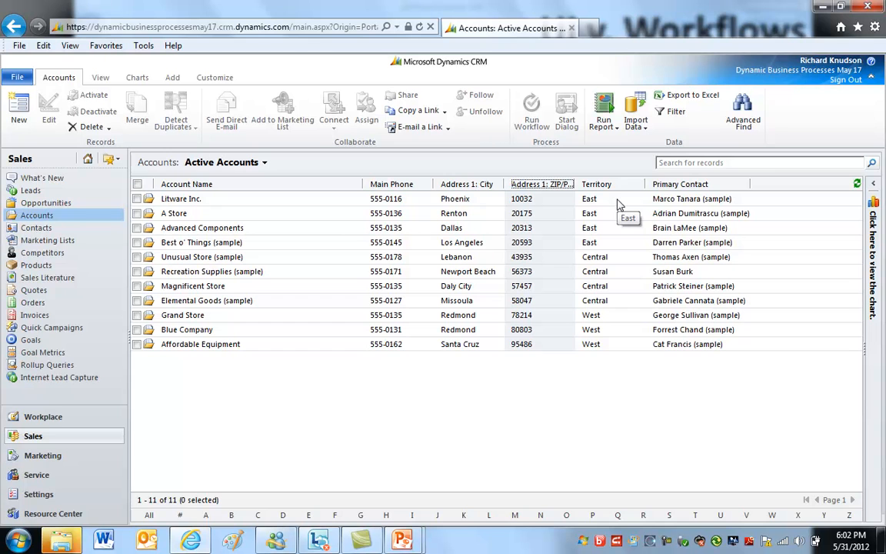
Try a bulk edit of all active accounts that sets the territory to East, and discard the unsaved changes
left_click(560, 201)
left_click(562, 304, "shift")
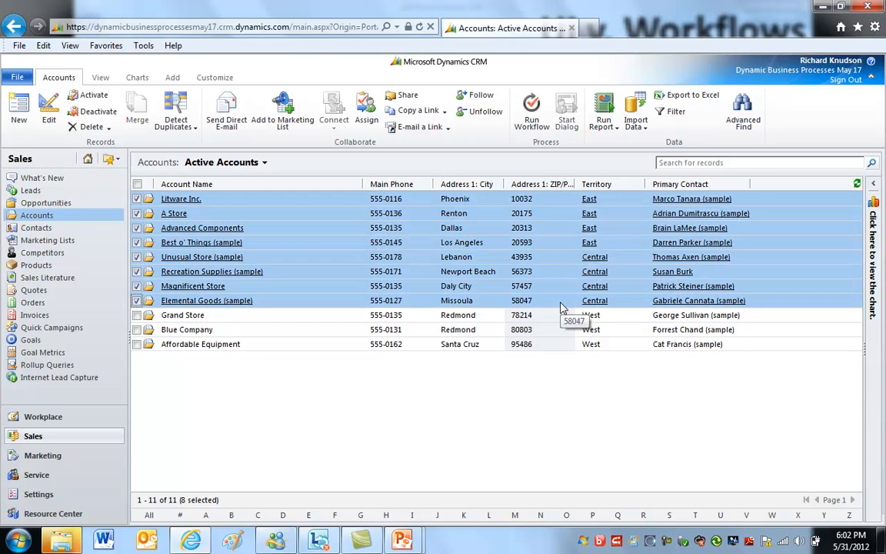
left_click(138, 184)
left_click(47, 115)
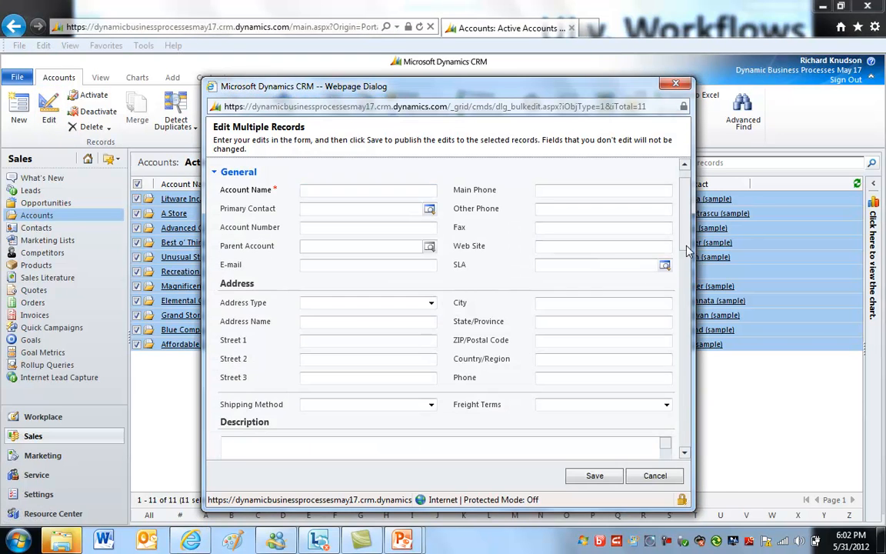
scroll(687, 250, "down", 4)
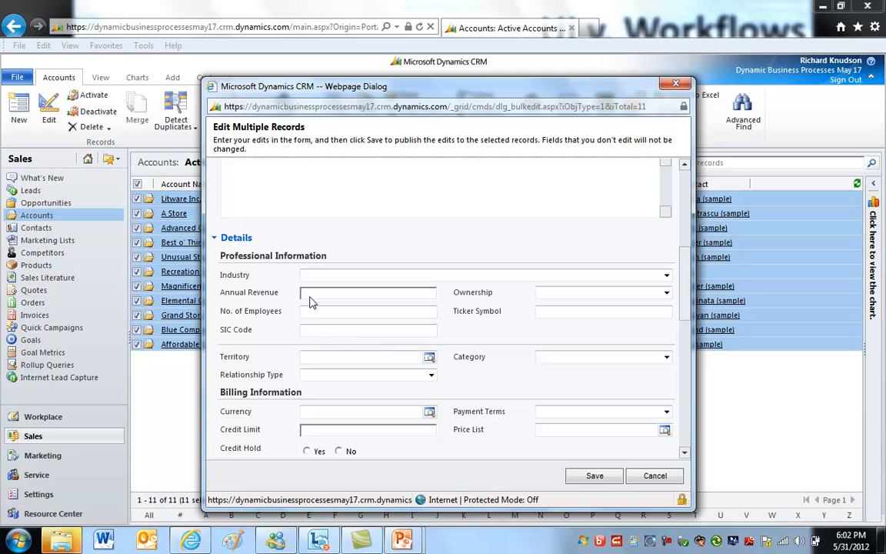
left_click(327, 356)
left_click(429, 357)
double_click(290, 253)
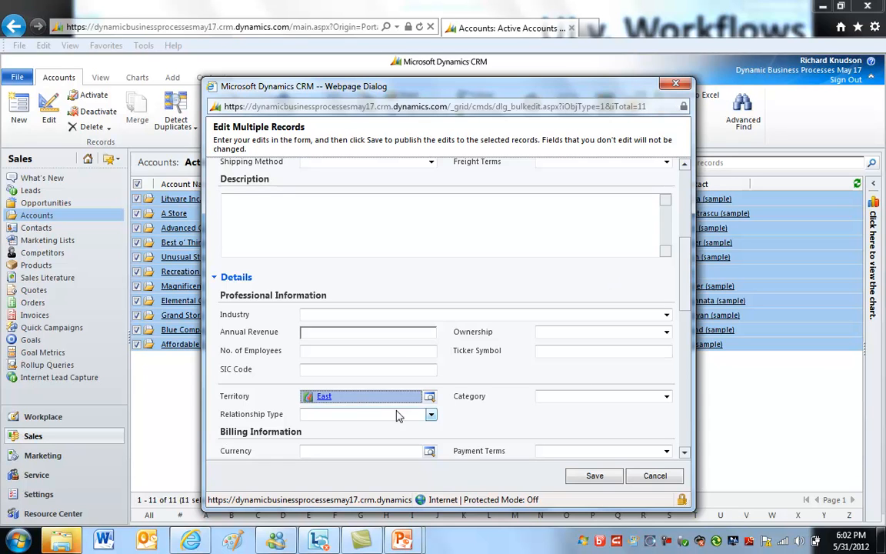
left_click(675, 85)
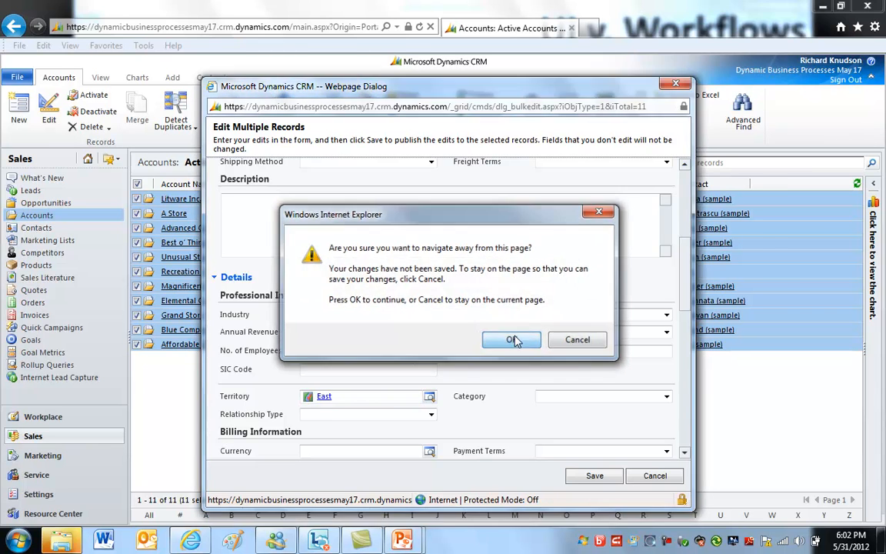
left_click(512, 341)
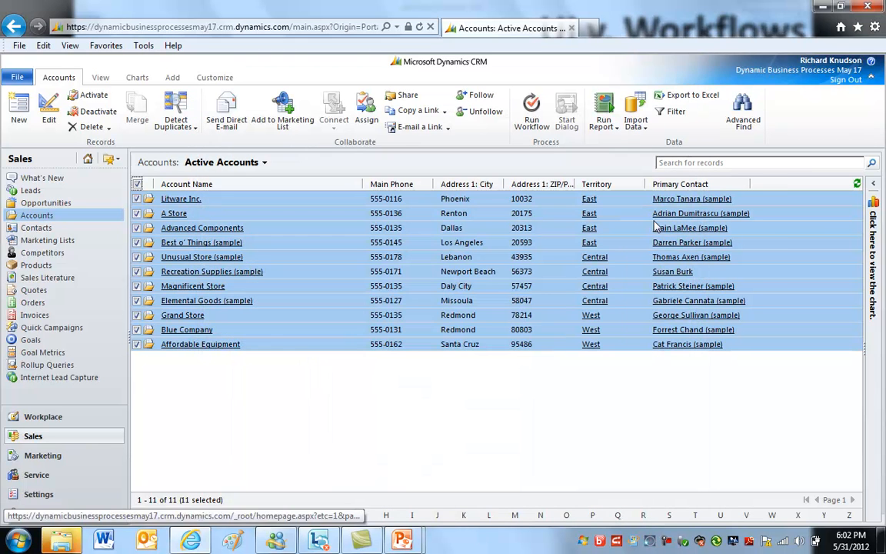
Run the Clear Territory on-demand workflow on all active accounts
left_click(619, 201)
left_click(613, 247, "shift")
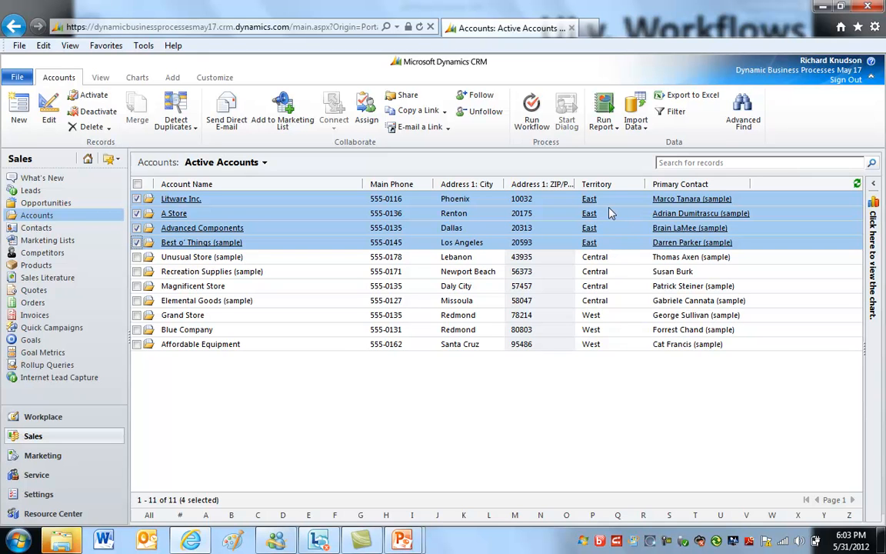
left_click(137, 184)
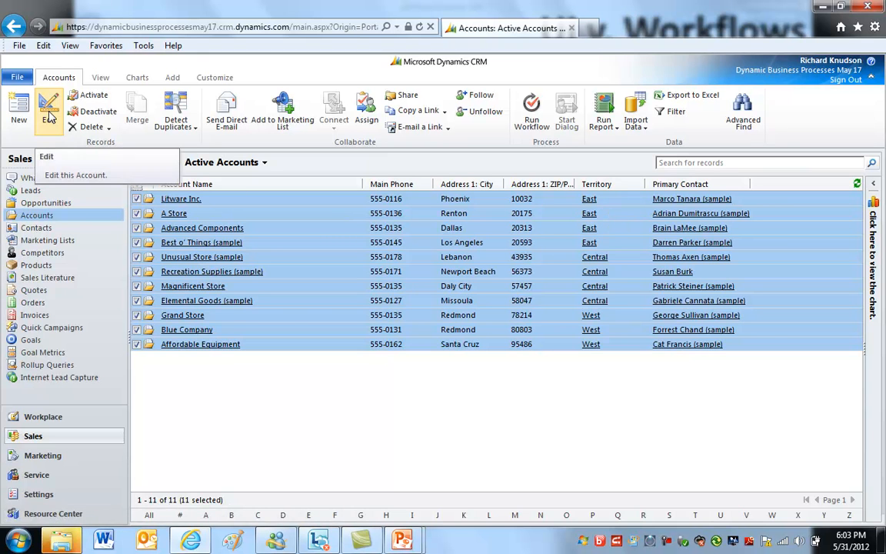
left_click(530, 115)
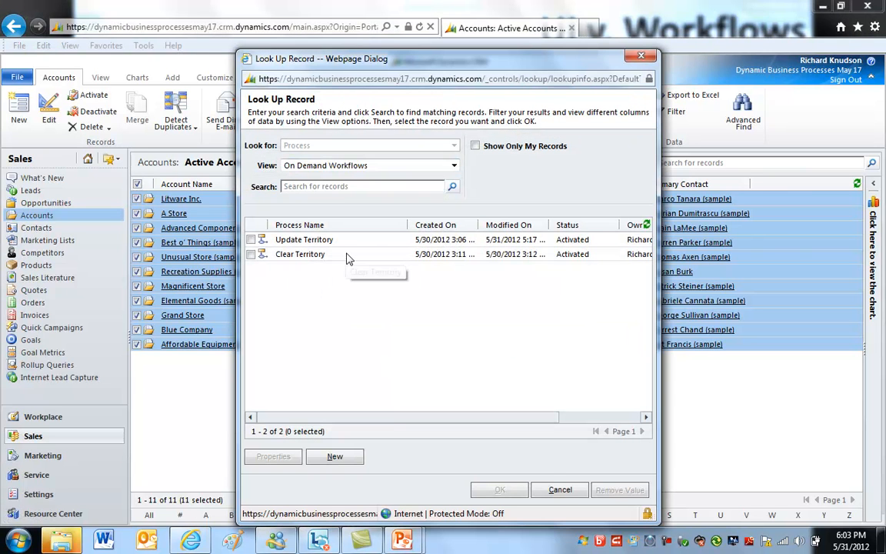
left_click(286, 262)
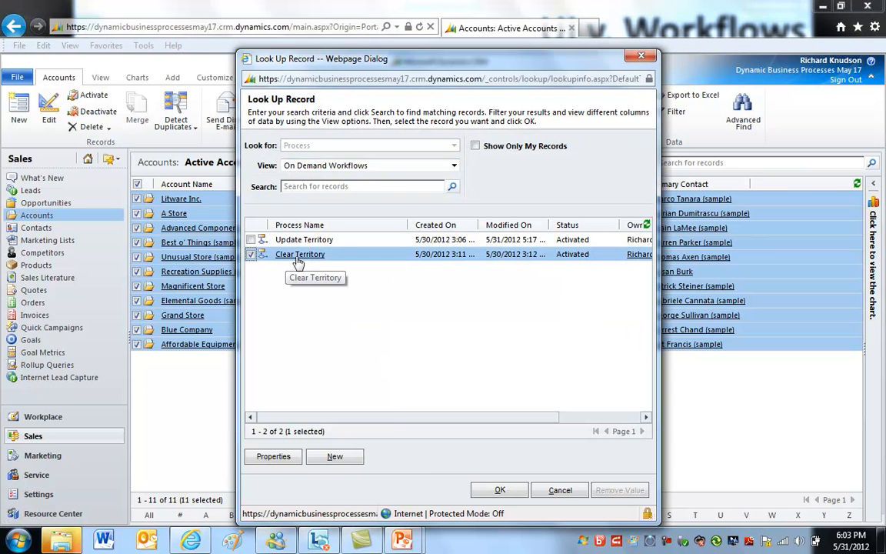
double_click(304, 258)
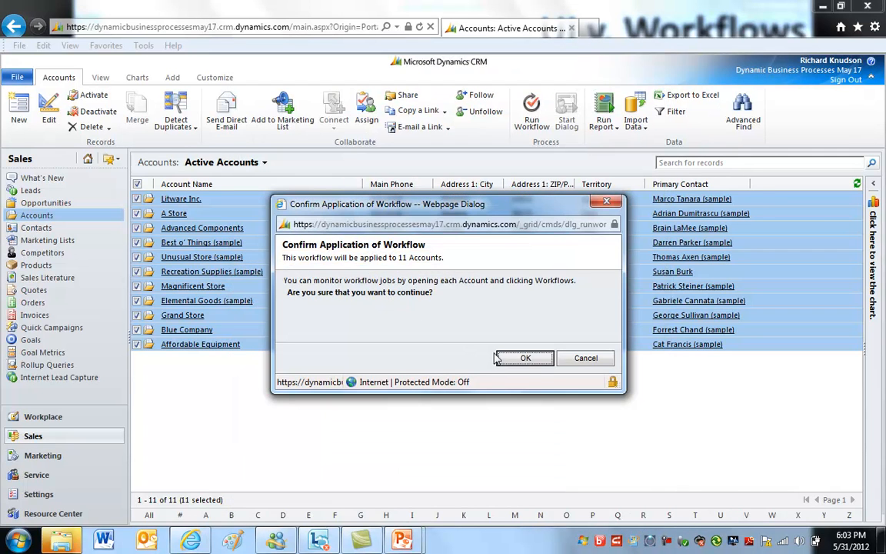
left_click(521, 360)
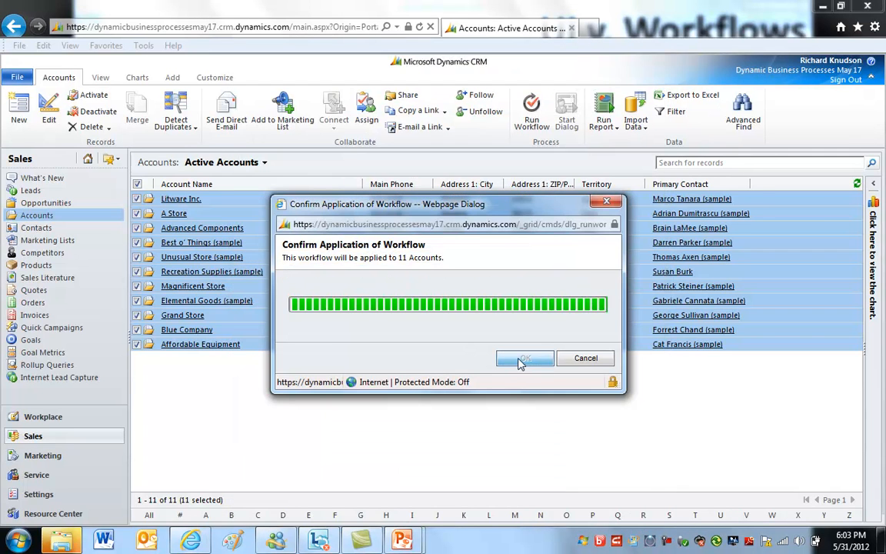
Open the enabled users list from the administration settings and select all users
left_click(51, 495)
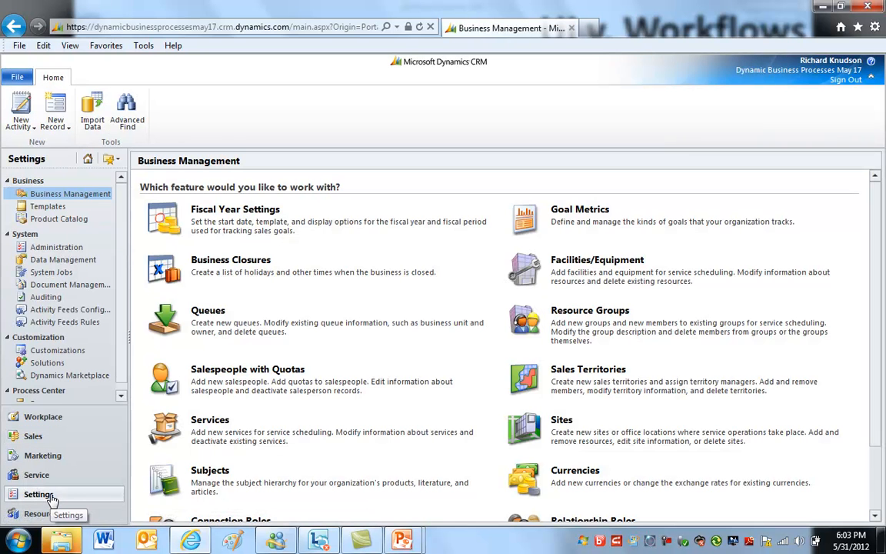
left_click(55, 252)
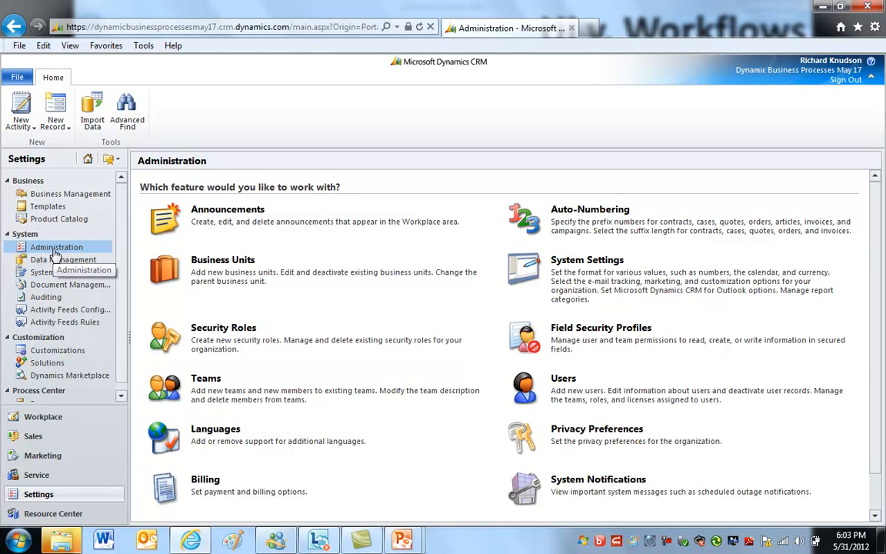
left_click(561, 379)
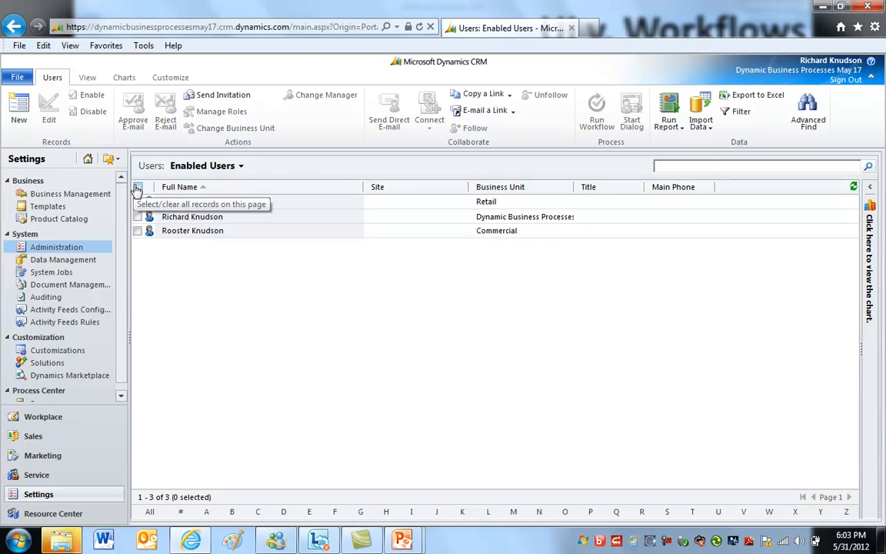
left_click(138, 187)
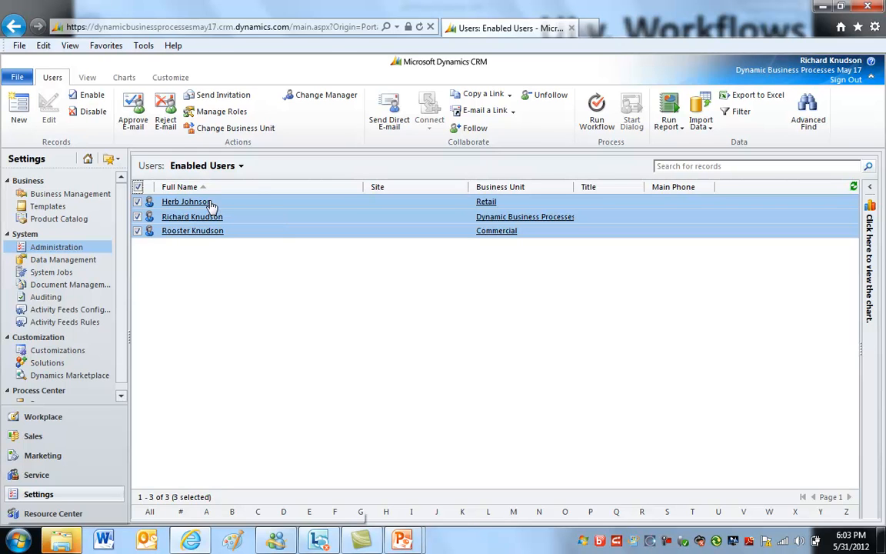
Try setting the incoming e-mail access type to E-mail Router in the second user's record, and discard the change
double_click(247, 218)
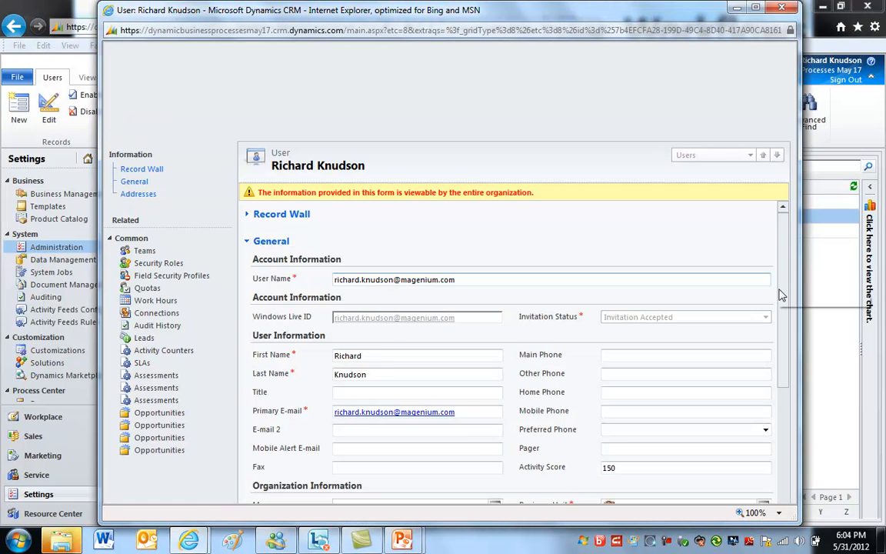
left_click_drag(784, 279, 784, 350)
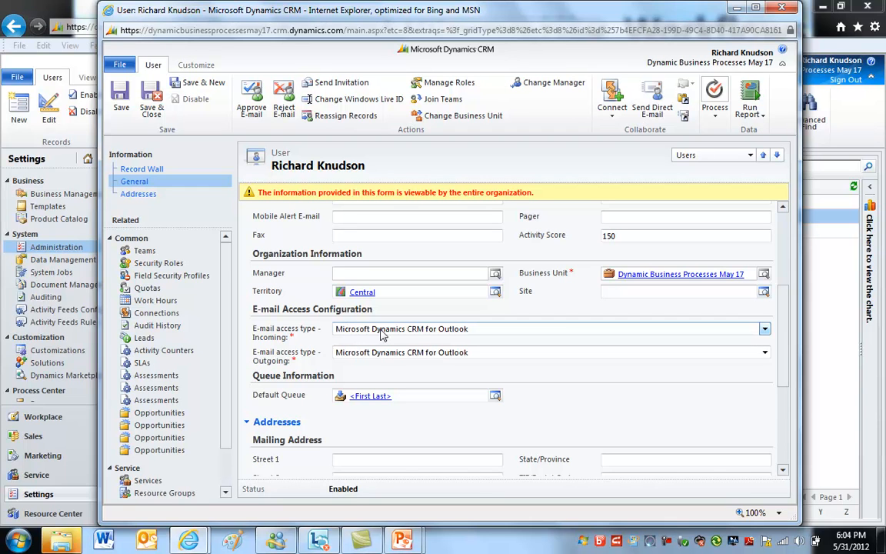
left_click(460, 333)
left_click(416, 364)
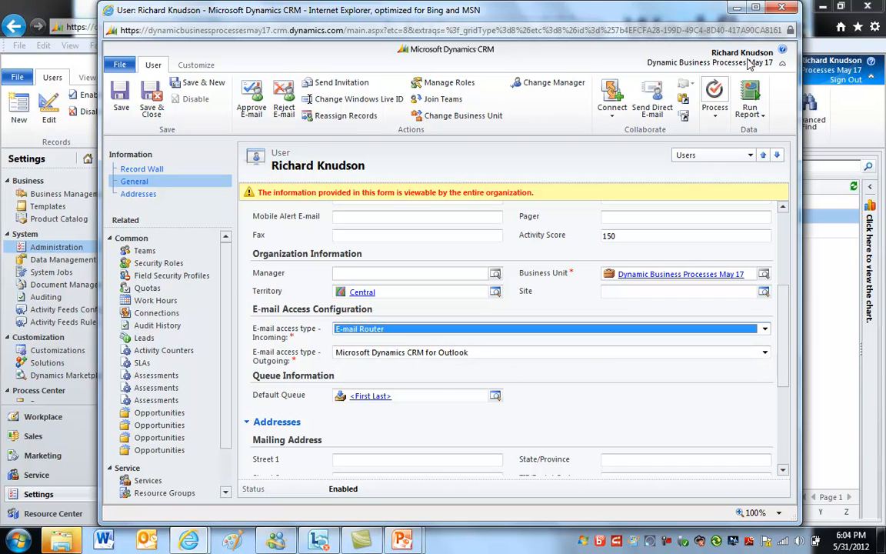
left_click(783, 9)
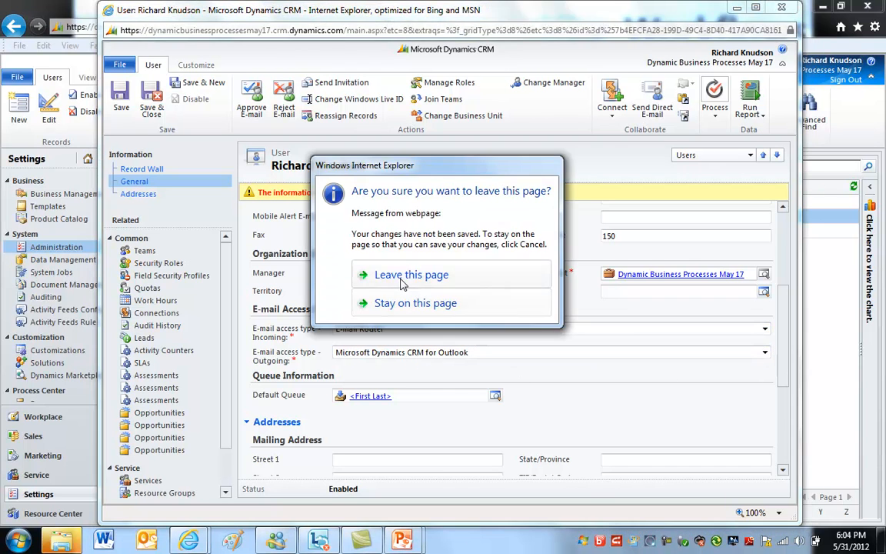
key("Return")
Check the territories in the accounts list and open the Update Territory workflow from My Processes, sorted by primary entity
left_click(35, 436)
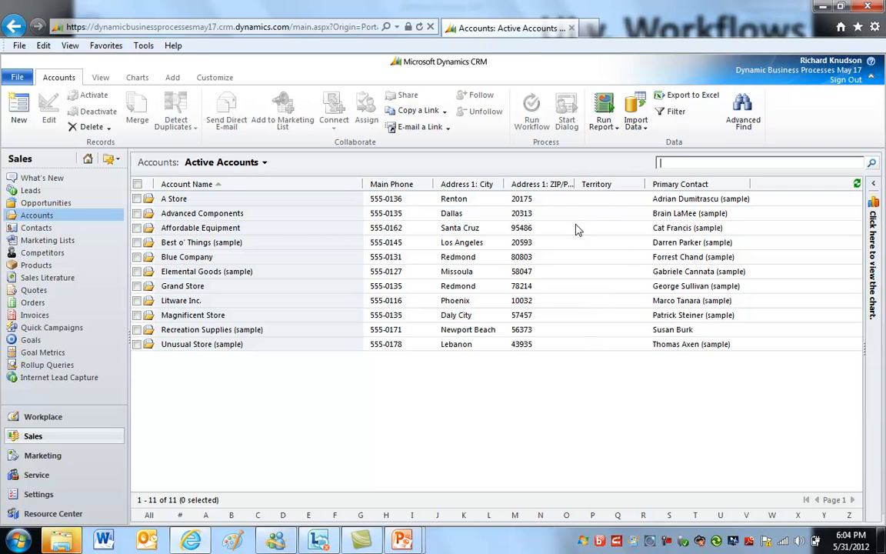
left_click(38, 494)
left_click(121, 393)
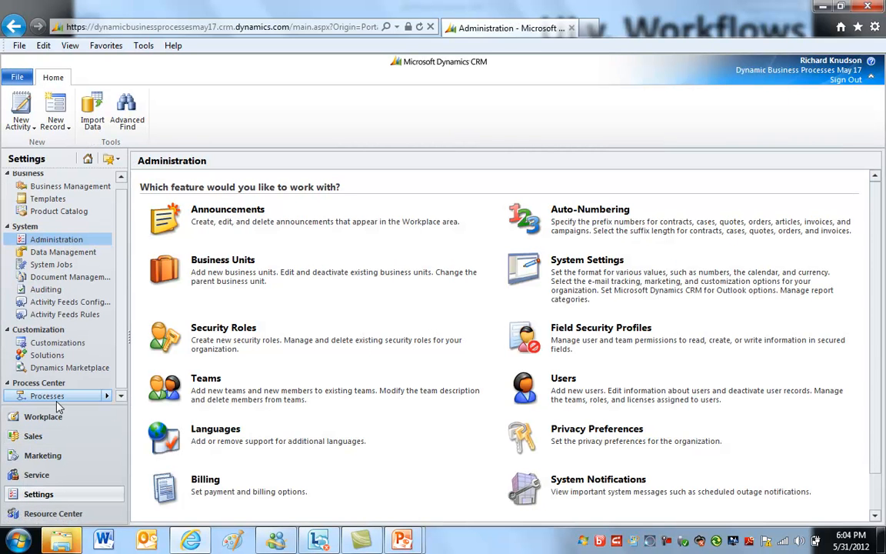
left_click(56, 399)
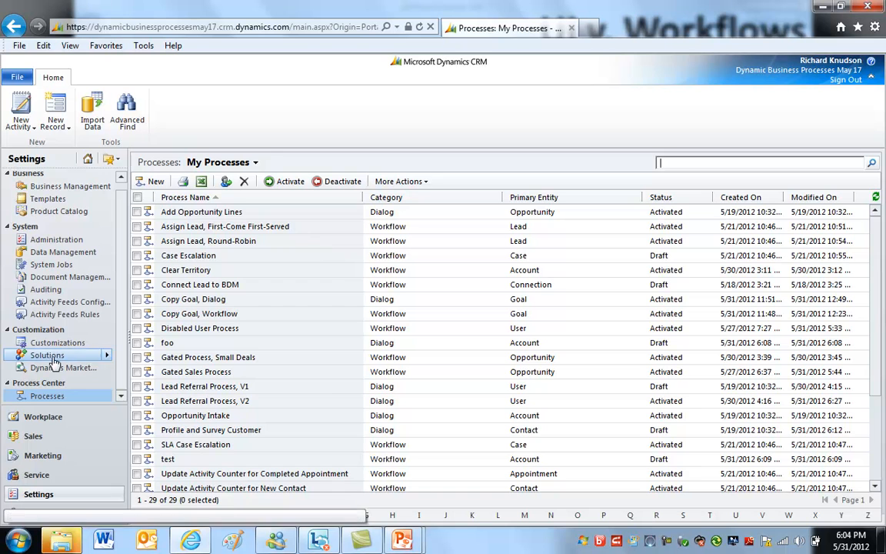
left_click(556, 197)
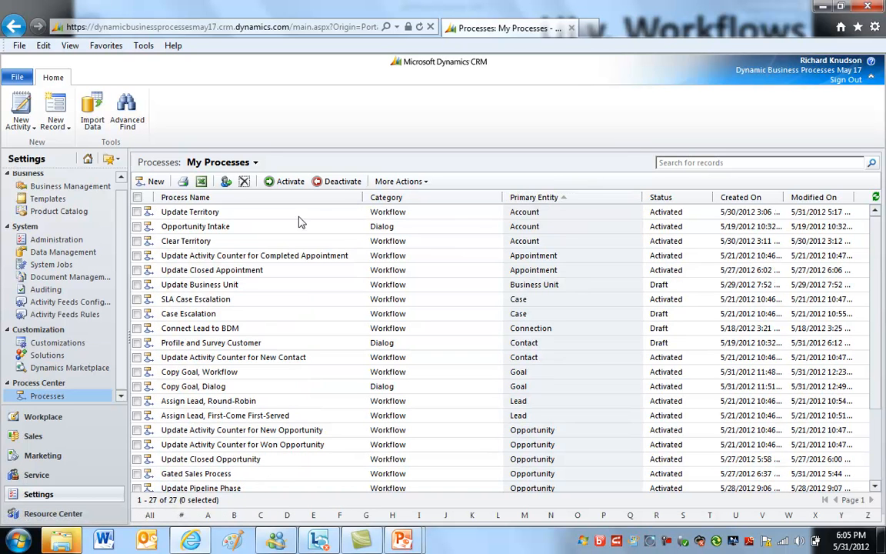
left_click(300, 216)
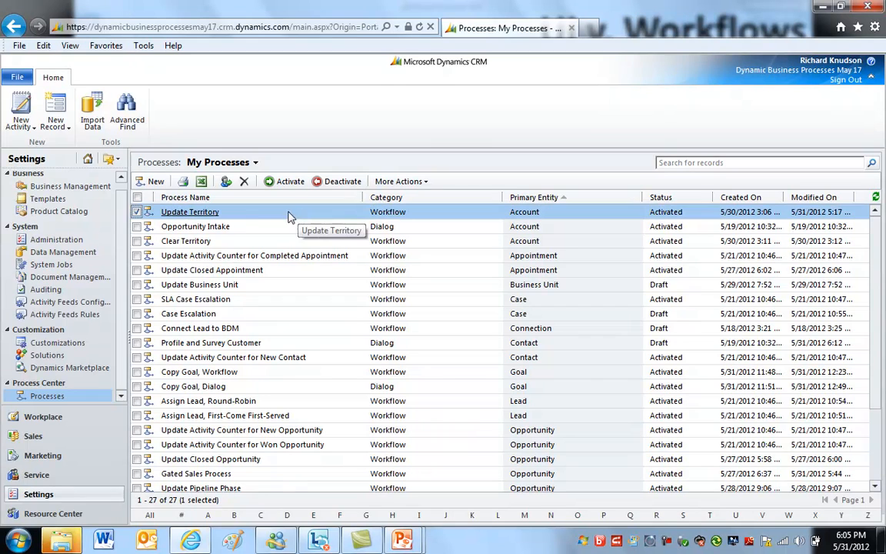
left_click(185, 213)
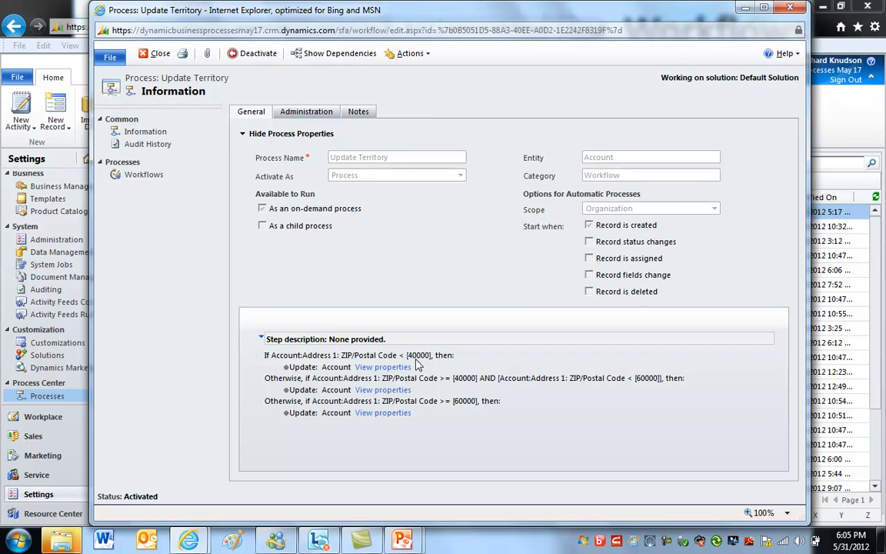
Review the territory assigned by the workflow's first two account update steps and close the process
left_click(373, 369)
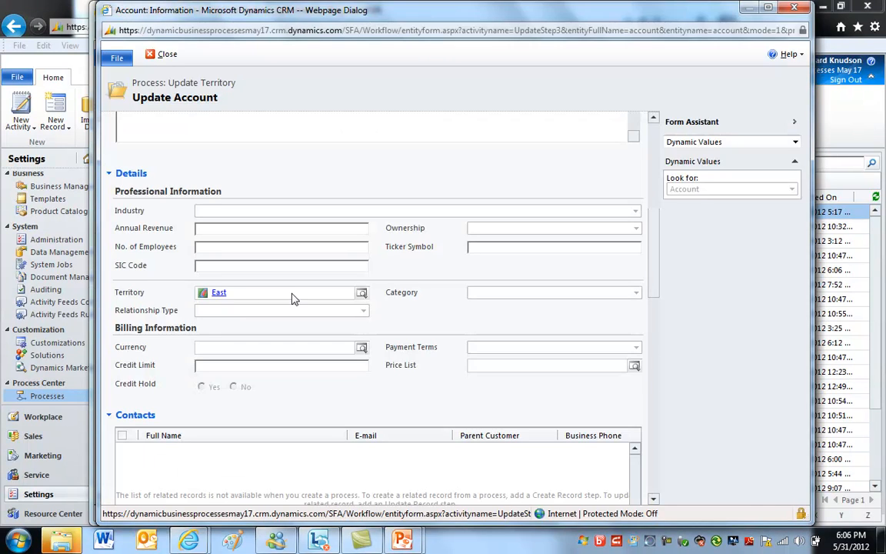
left_click(789, 10)
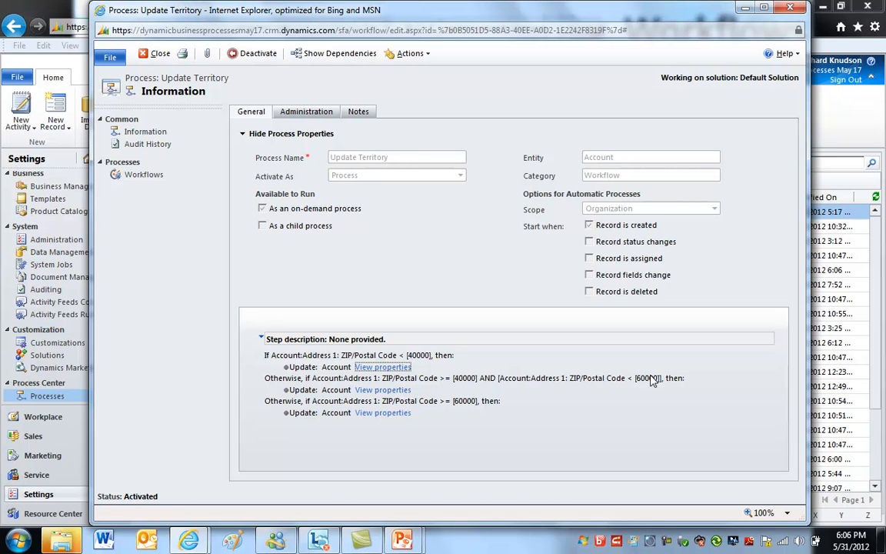
left_click(388, 392)
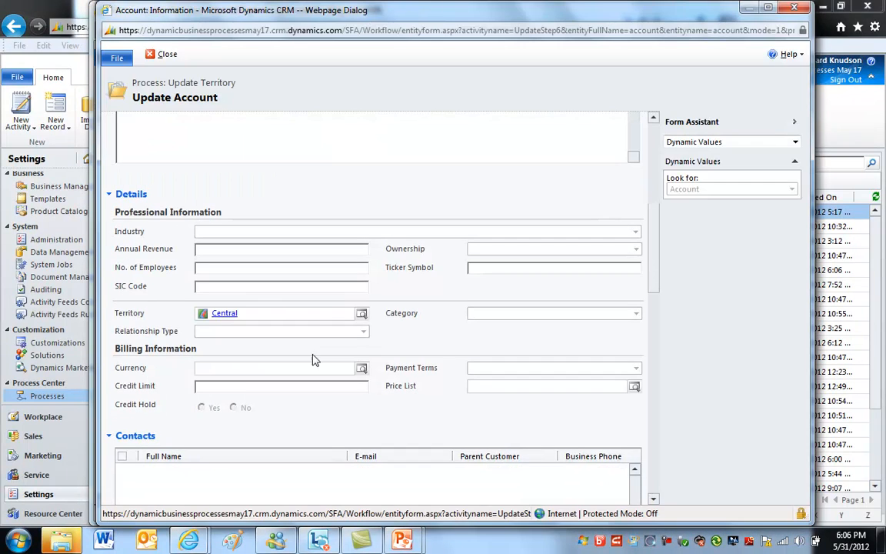
left_click(795, 10)
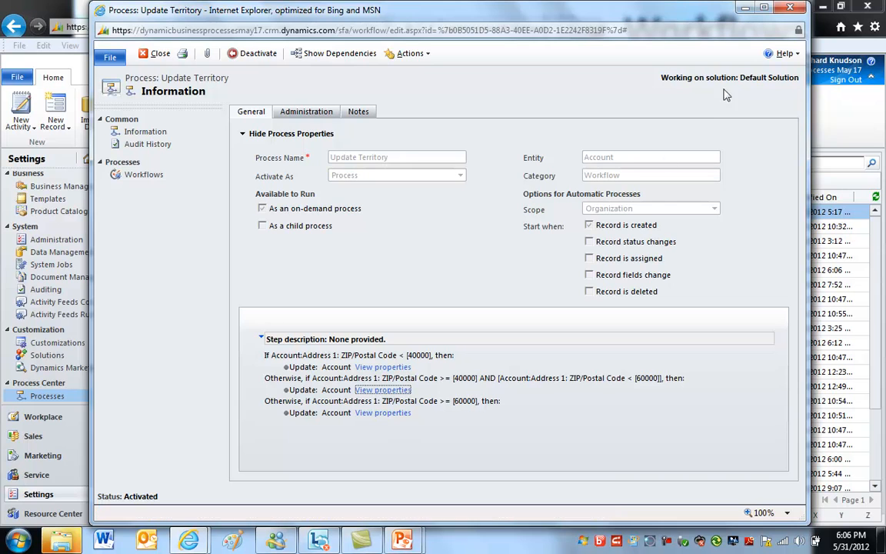
left_click(793, 9)
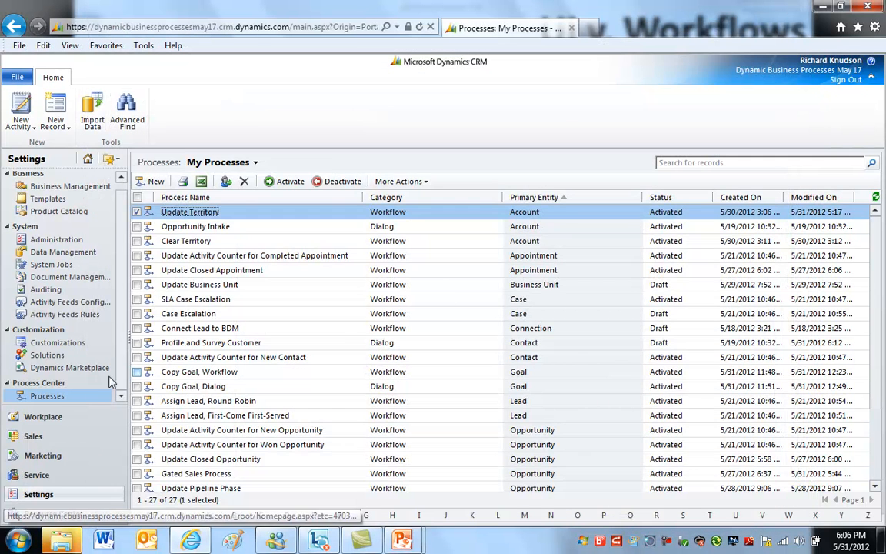
Run the Update Territory on-demand workflow on all active accounts
left_click(60, 435)
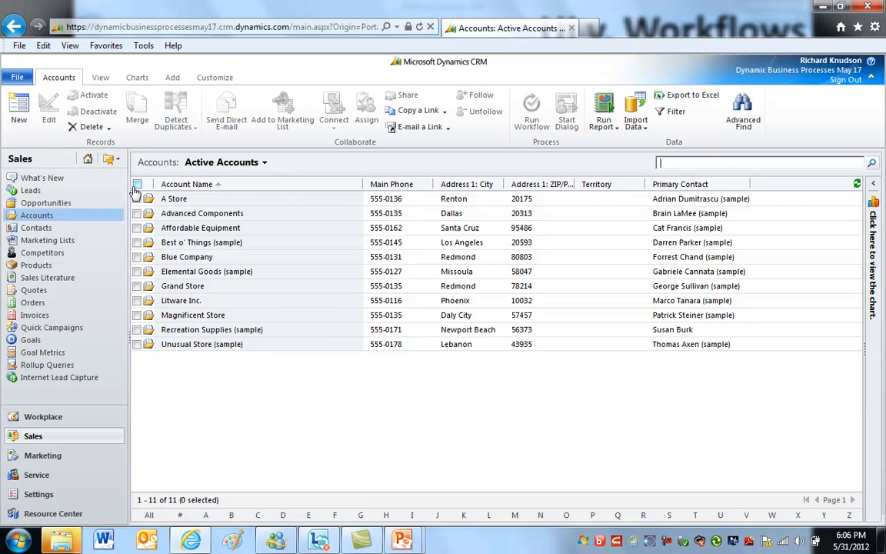
left_click(137, 184)
left_click(533, 111)
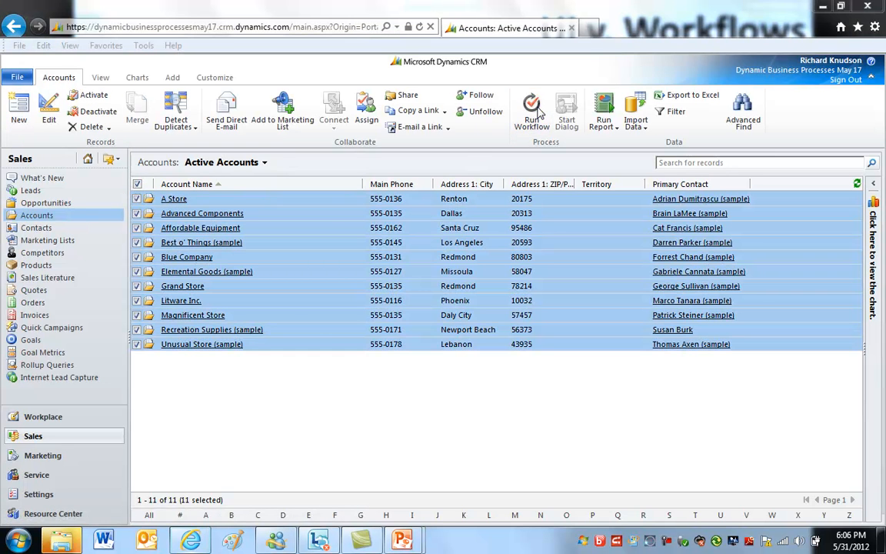
double_click(308, 242)
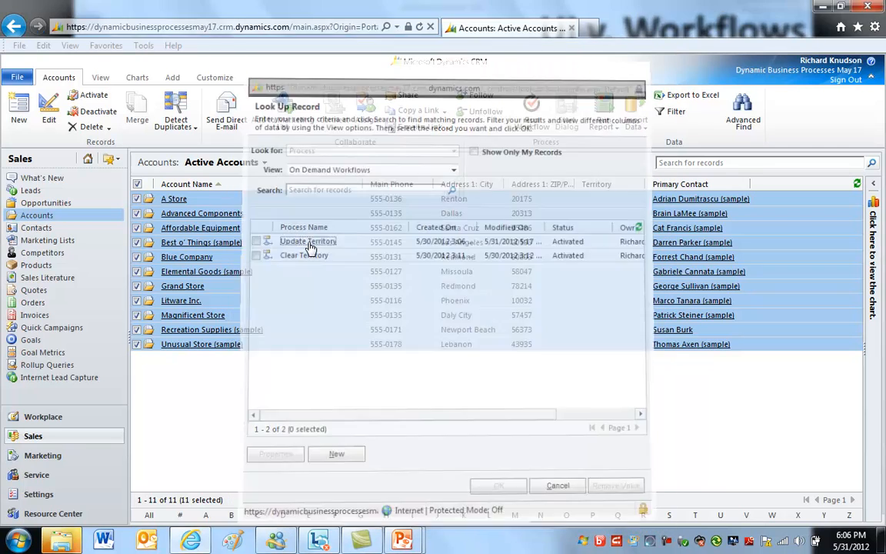
left_click(523, 359)
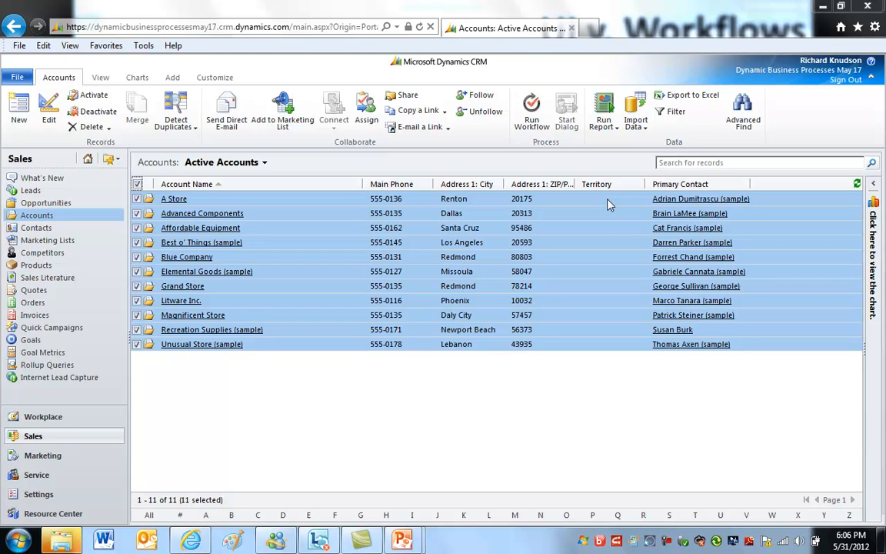
Refresh the accounts list and sort it by ZIP code to check the assigned territories
left_click(858, 186)
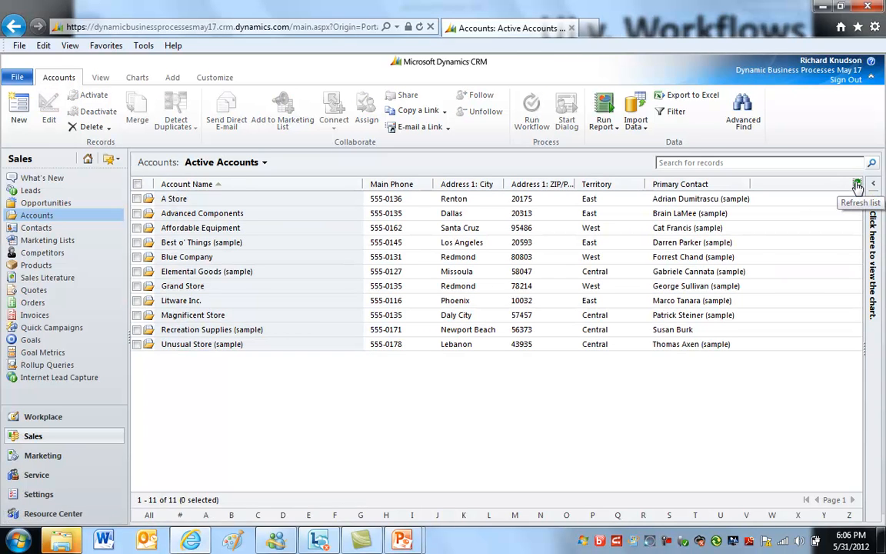
left_click(528, 186)
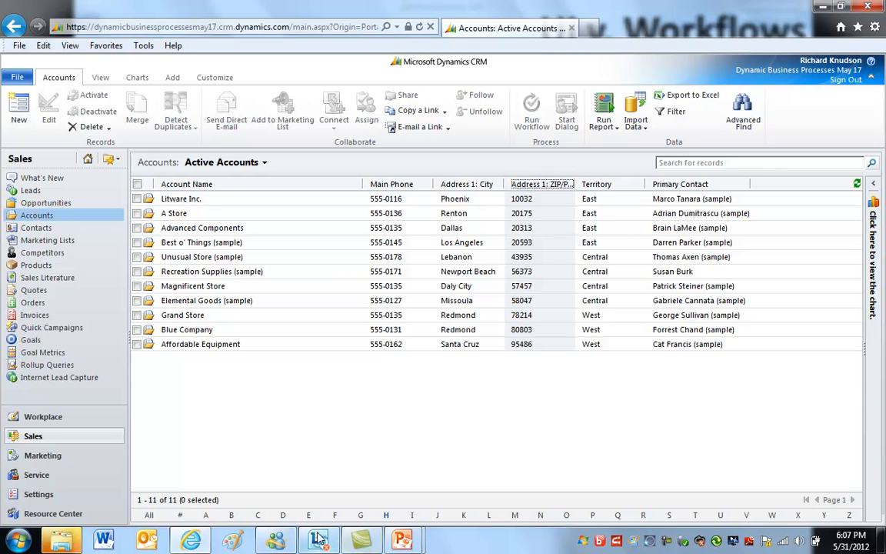
Switch to the PowerPoint slide show and advance to the Current Limitations of Processes slide
mouse_move(401, 541)
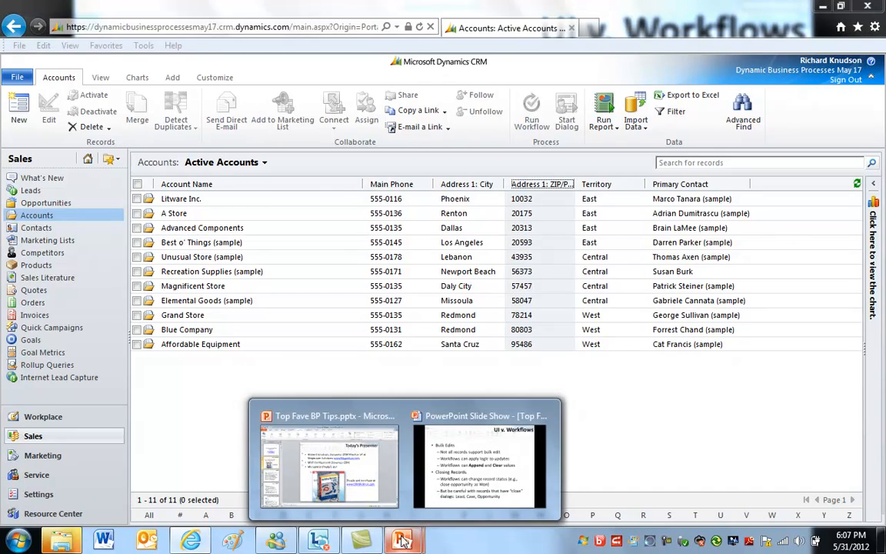
left_click(454, 446)
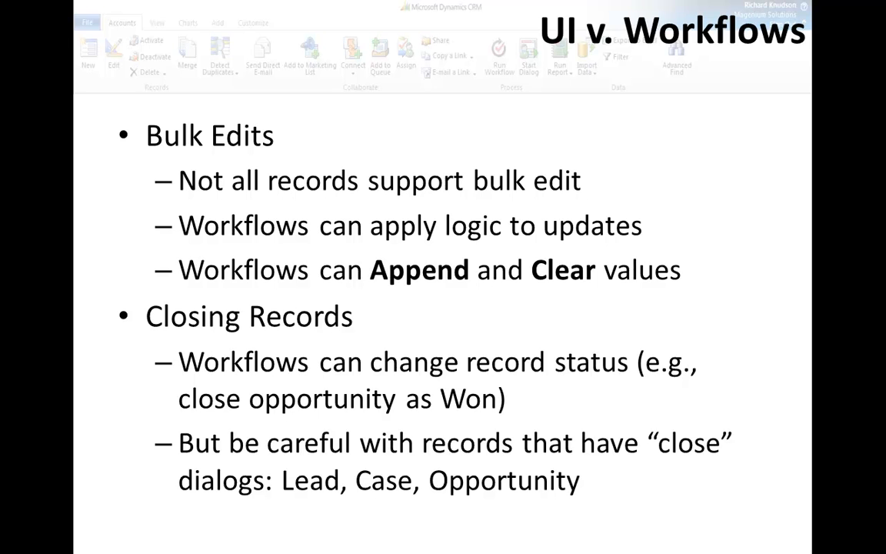
key("Right")
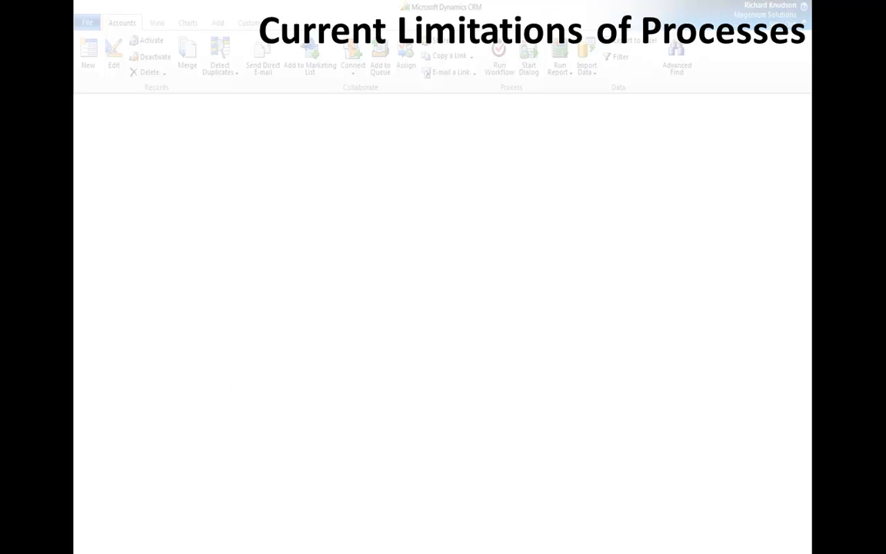
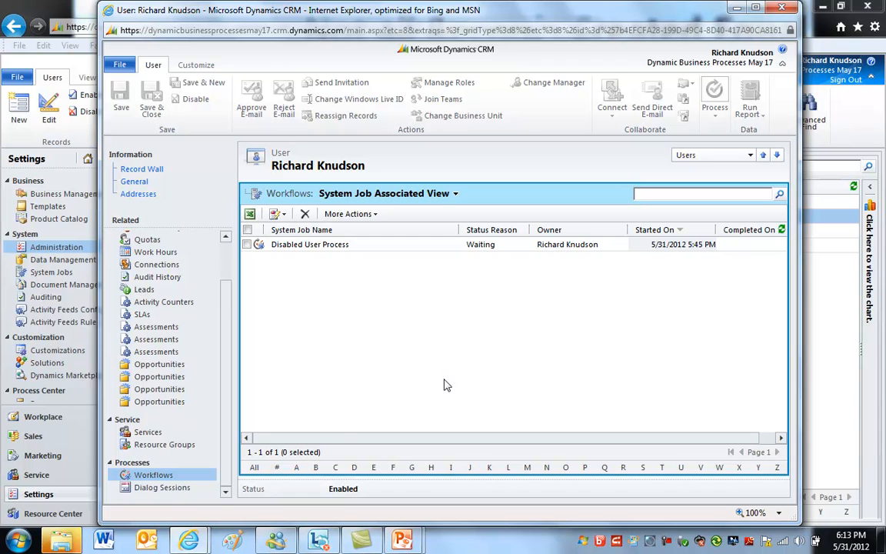
Check the Disabled User Process job in the open user's workflows and close the record
left_click(395, 247)
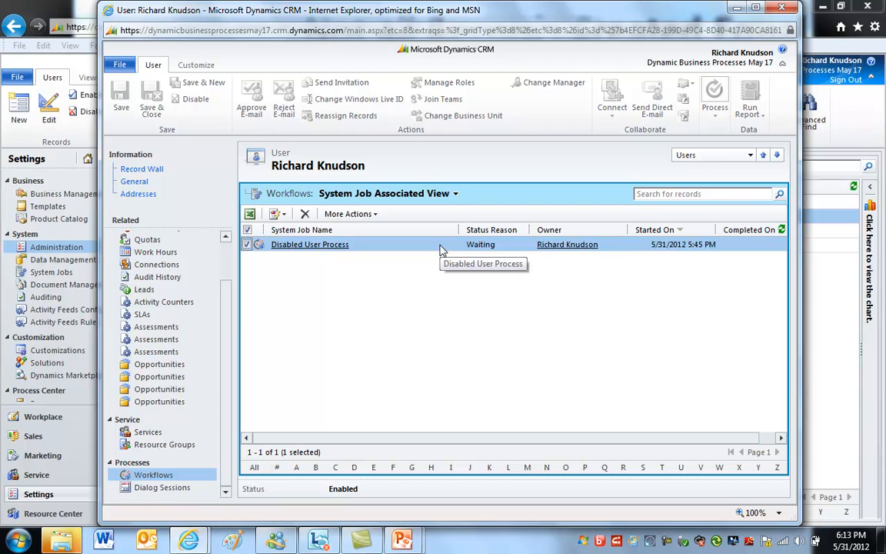
left_click(783, 9)
Delete the Disabled User Process job from the record of the last user in the Enabled Users list, and close the record
left_click(324, 248)
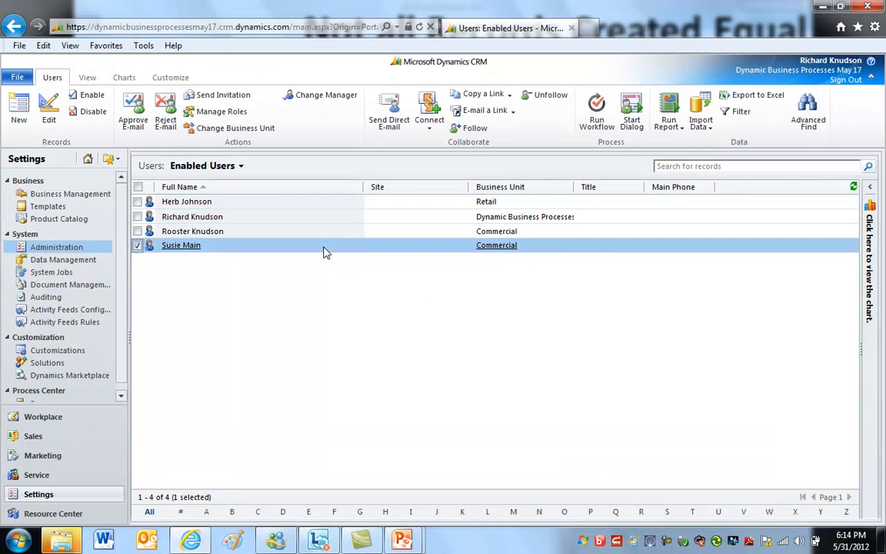
left_click(198, 249)
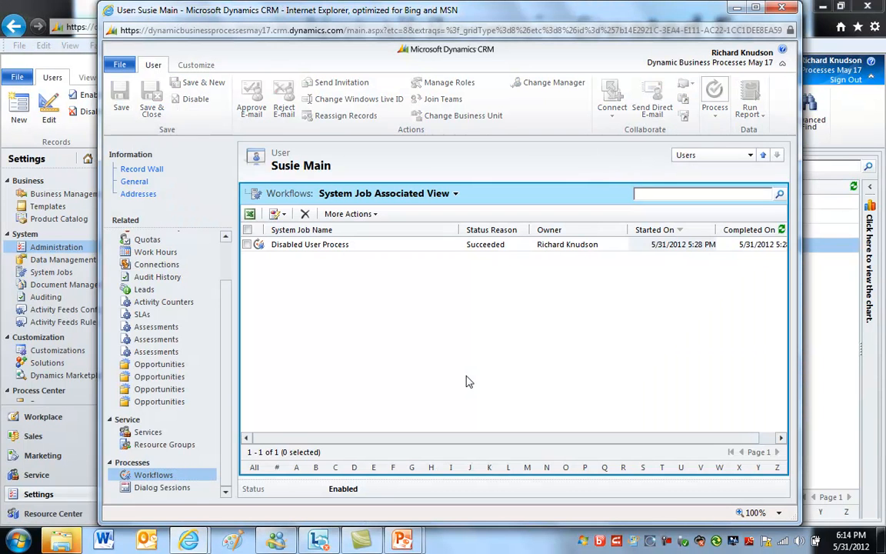
left_click(420, 246)
left_click(304, 214)
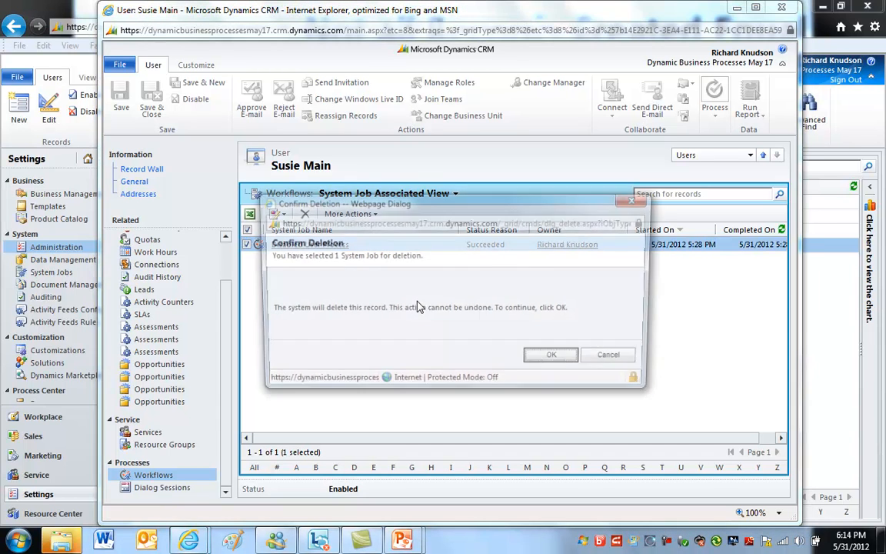
left_click(551, 354)
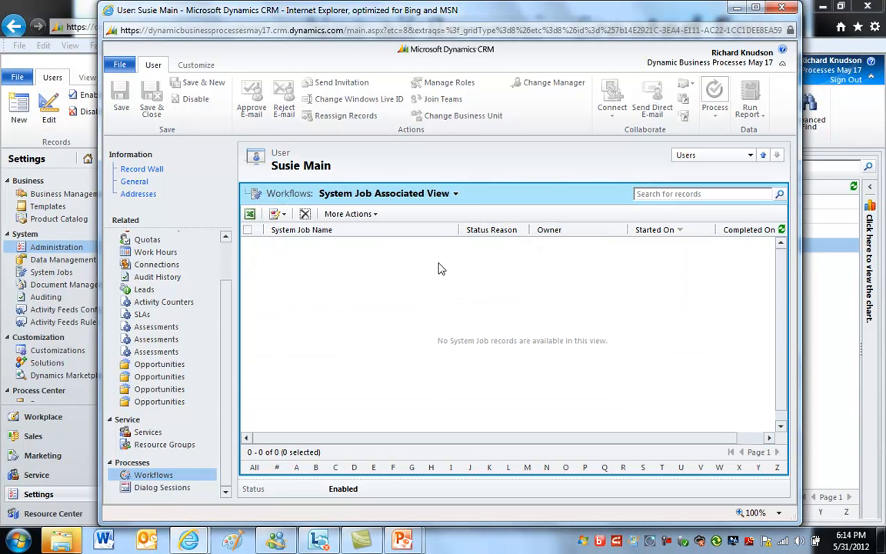
left_click(782, 7)
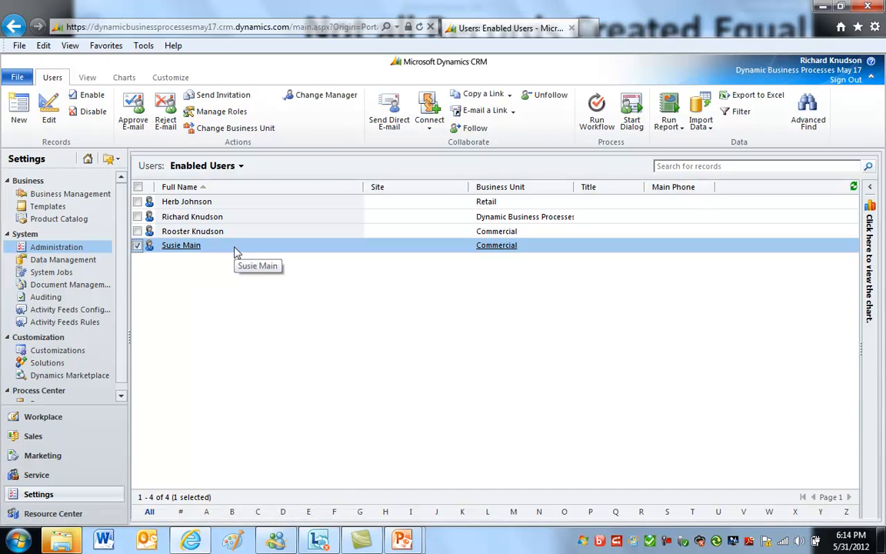
Run the Disabled User Process on-demand workflow on the last user in the Enabled Users list
left_click(597, 109)
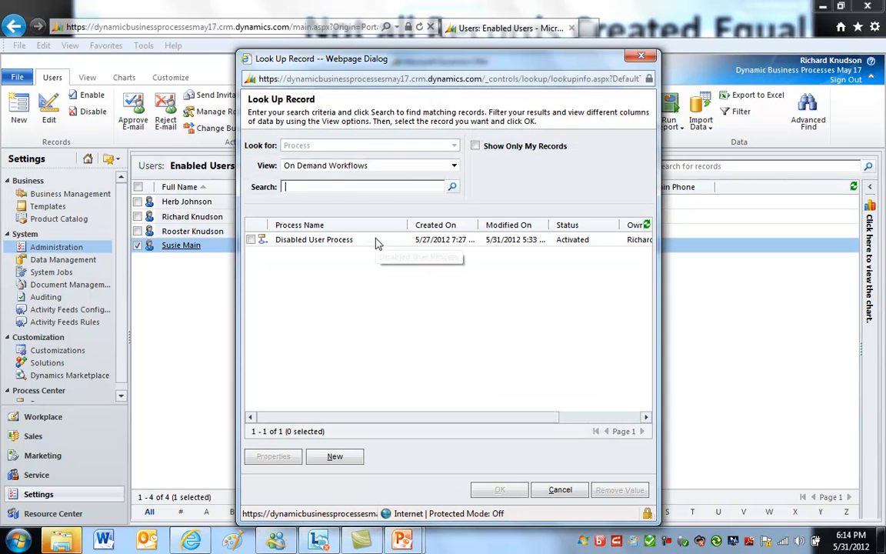
left_click(375, 240)
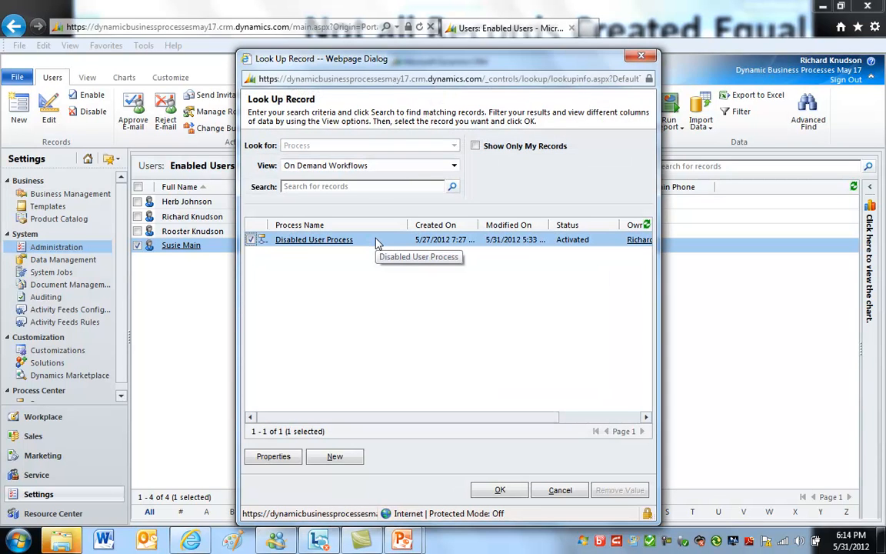
double_click(324, 241)
left_click(472, 327)
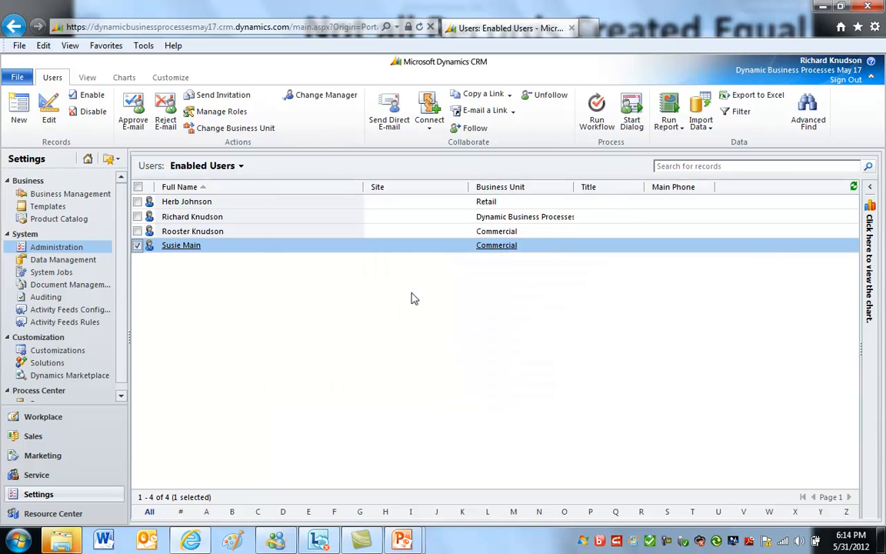
Review the new Disabled User Process job and its wait condition in the user's workflows, and close both windows
left_click(185, 246)
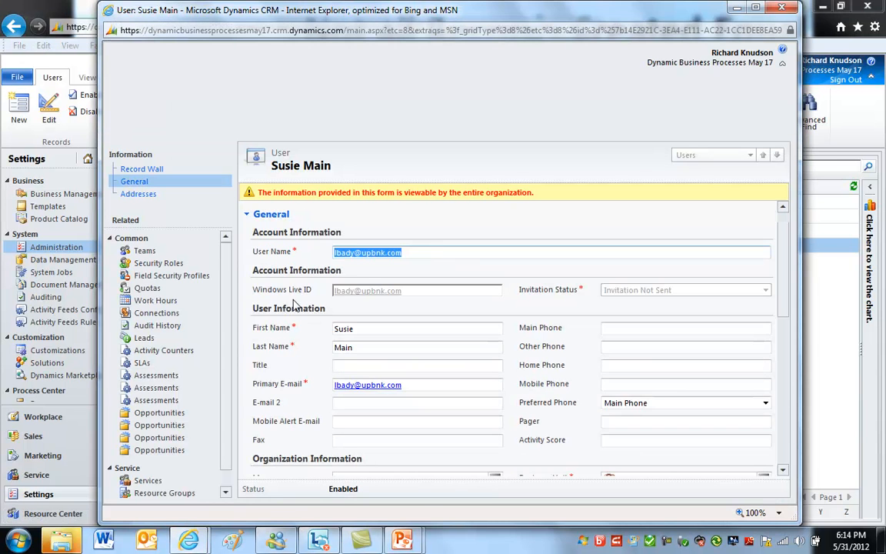
scroll(177, 369, "down", 2)
left_click(153, 475)
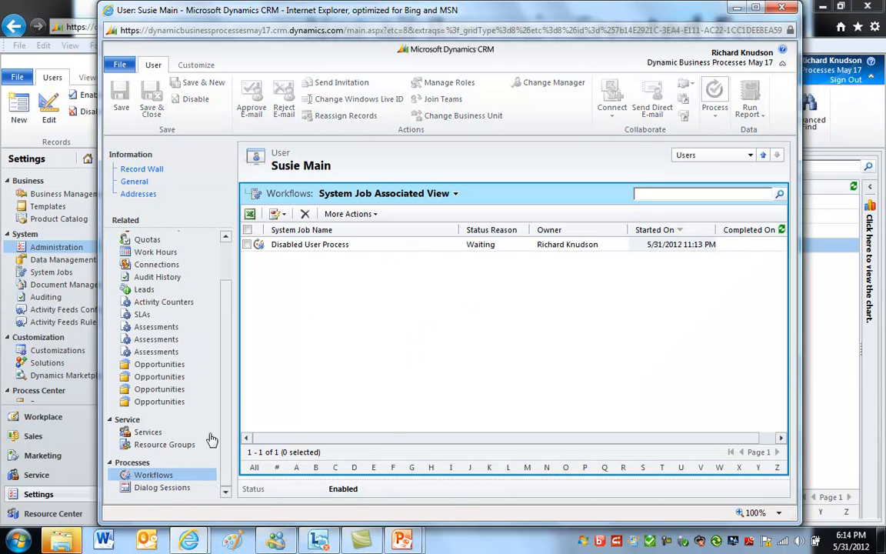
left_click(384, 247)
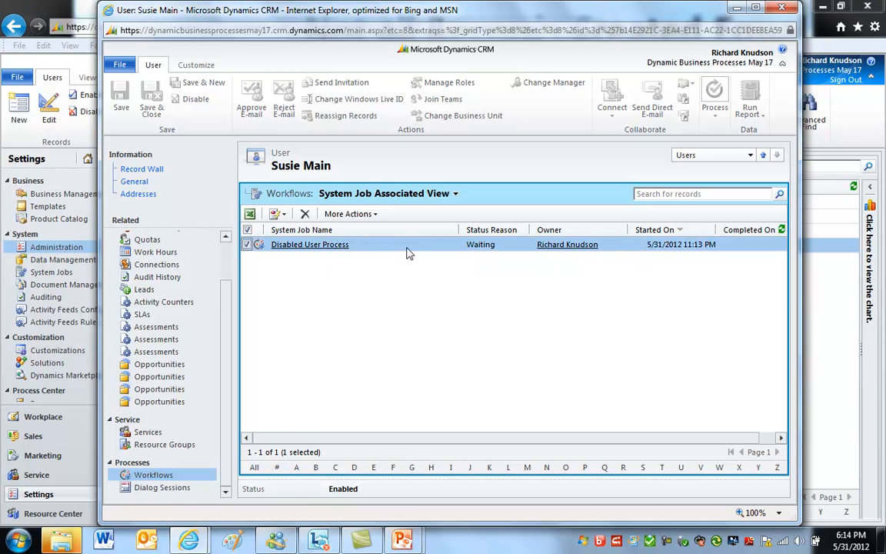
left_click(314, 246)
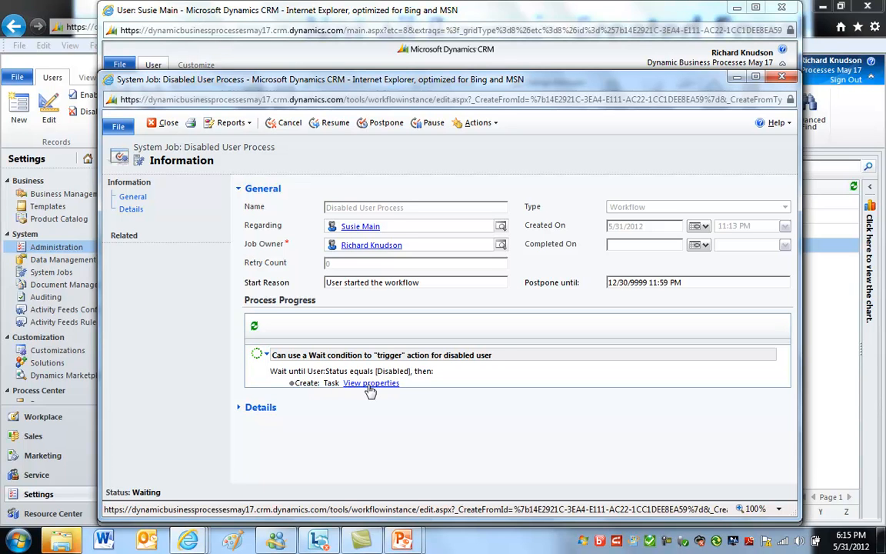
left_click(782, 77)
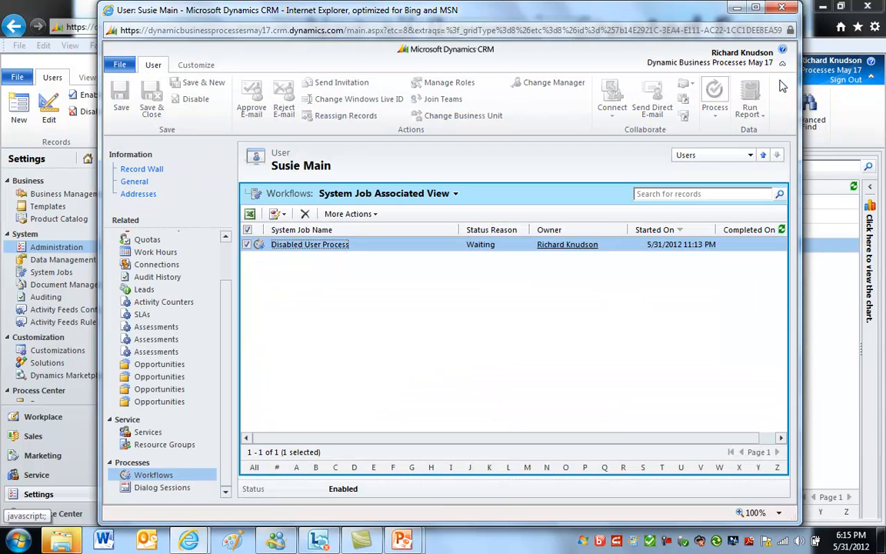
left_click(792, 10)
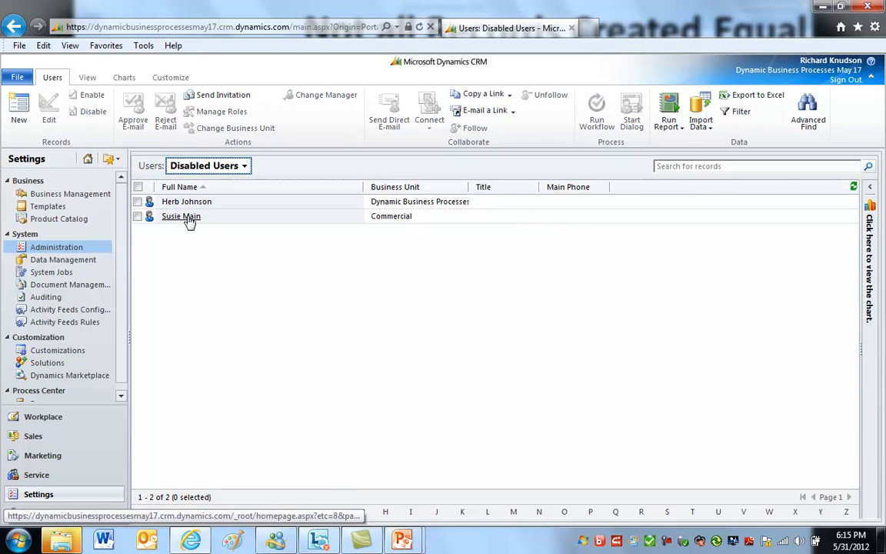
Review the Disabled User Process job of the second user in the Disabled Users list, and close the job and record
left_click(210, 219)
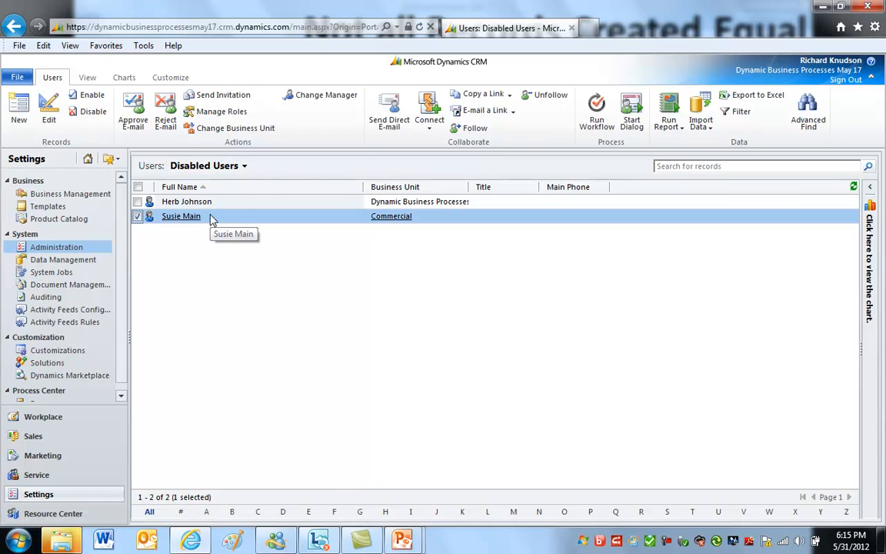
double_click(213, 220)
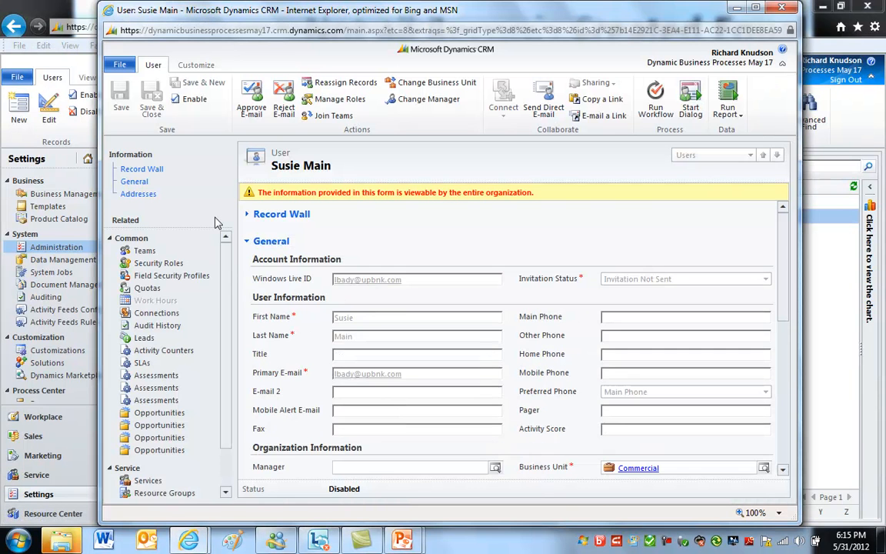
scroll(210, 323, "down", 2)
left_click(170, 477)
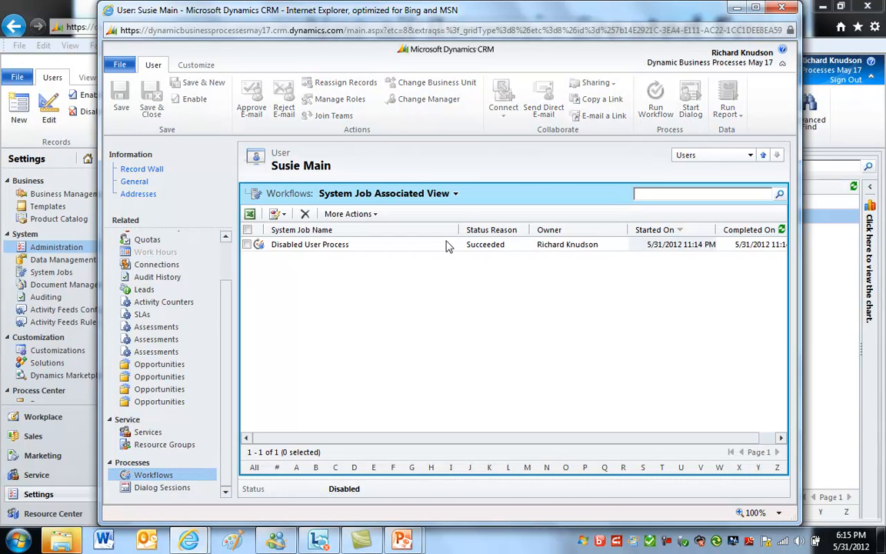
double_click(432, 247)
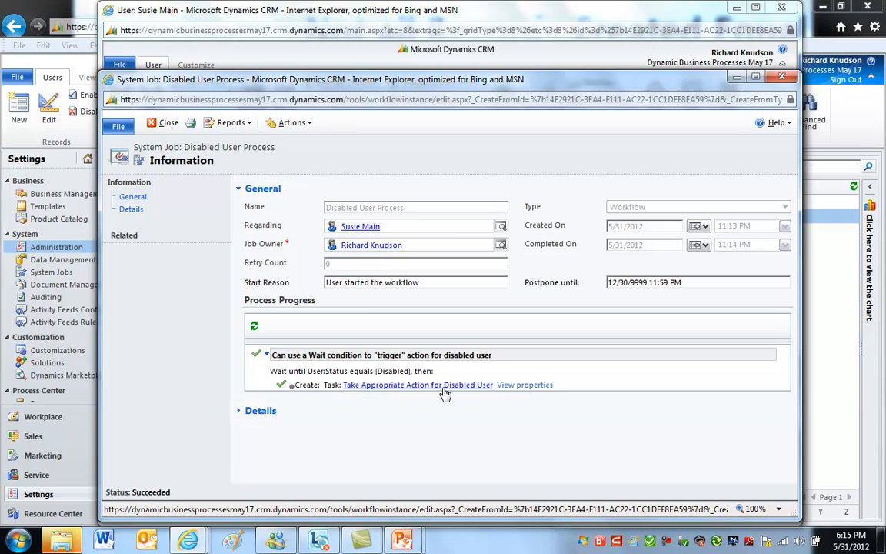
left_click(782, 77)
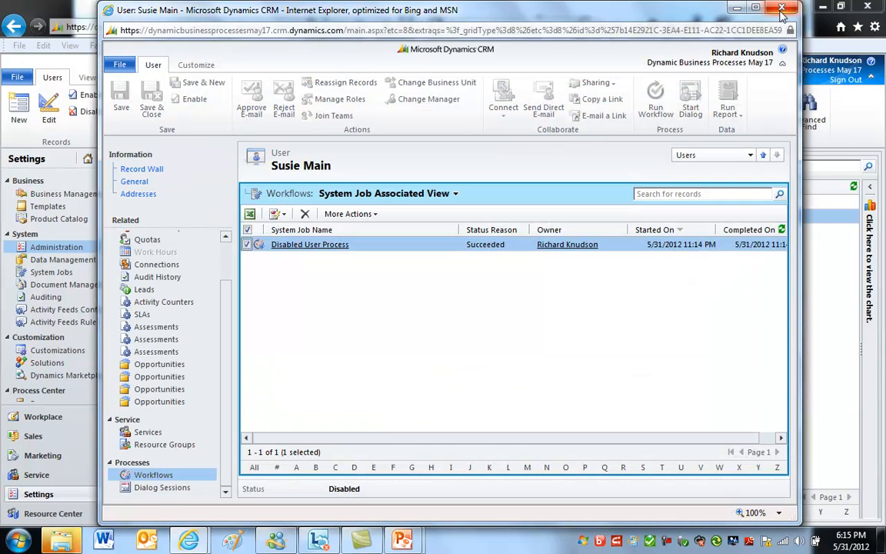
left_click(781, 9)
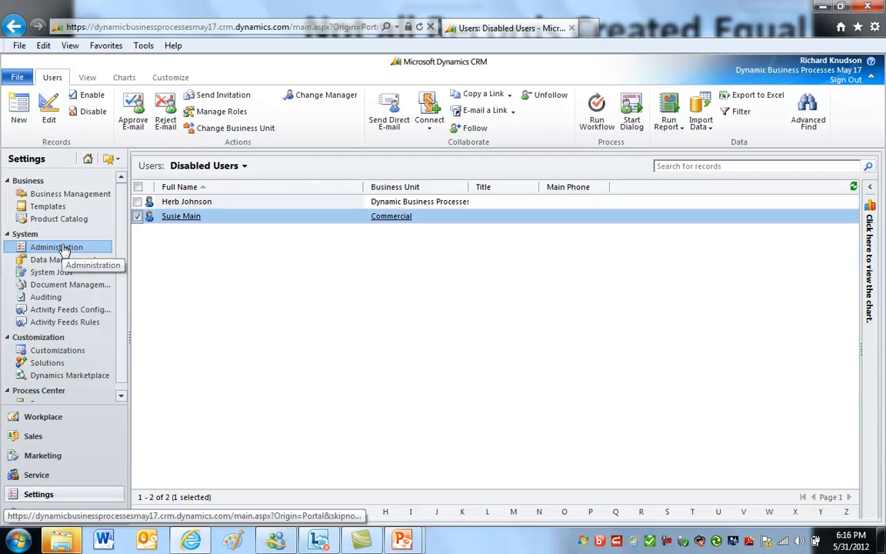
Sort My Processes by primary entity in descending order and open the Disabled User Process workflow
left_click(46, 400)
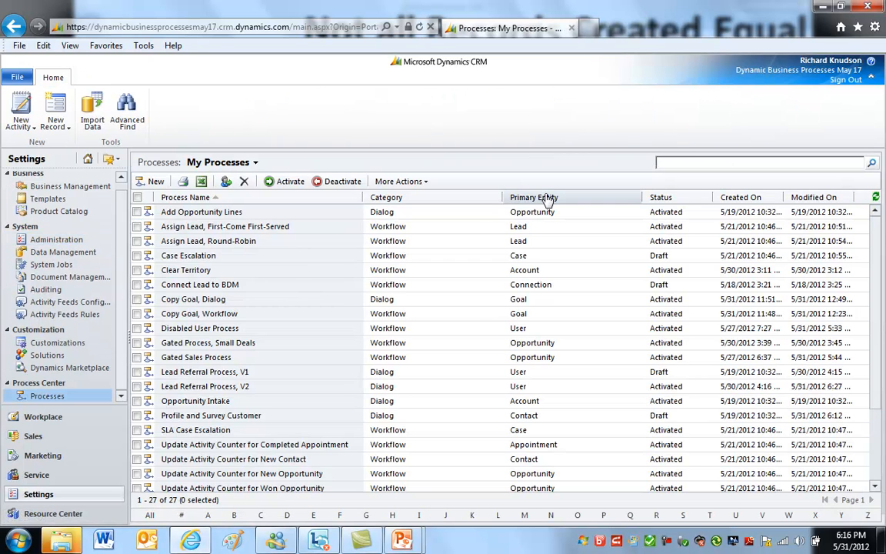
left_click(547, 199)
left_click(547, 198)
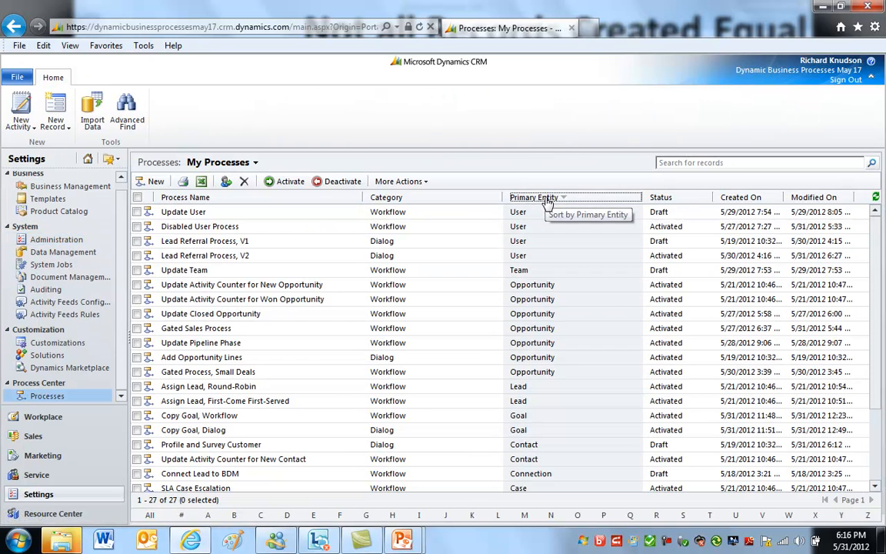
left_click(442, 232)
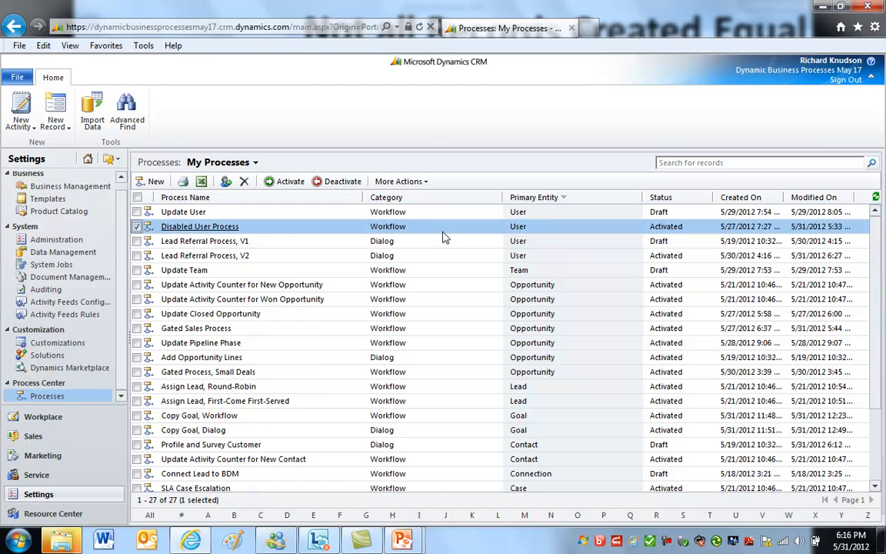
double_click(443, 233)
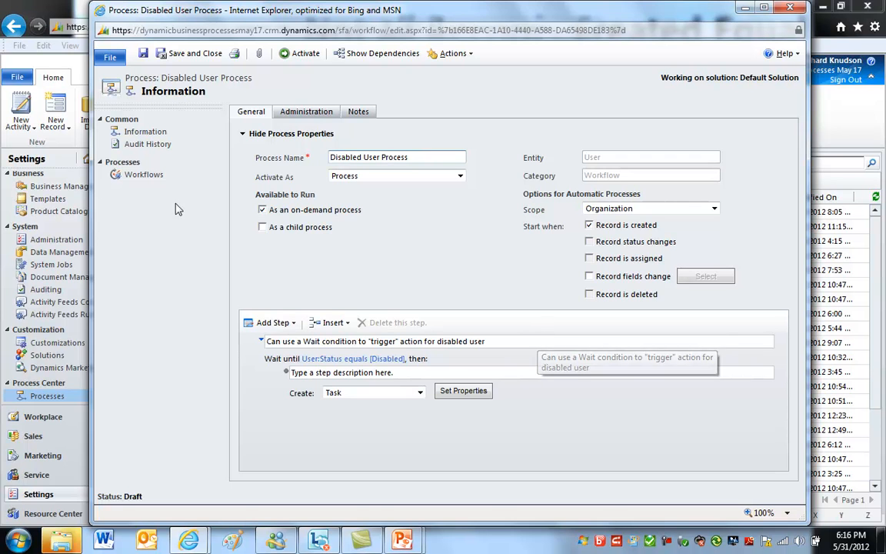
Examine the jobs of the Disabled User Process workflow for each user, and return to the process information
left_click(144, 175)
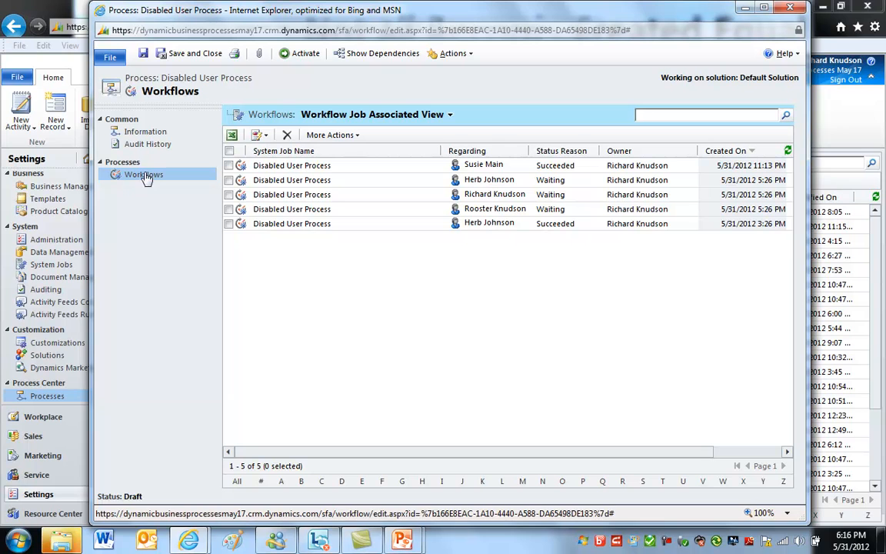
left_click(415, 184)
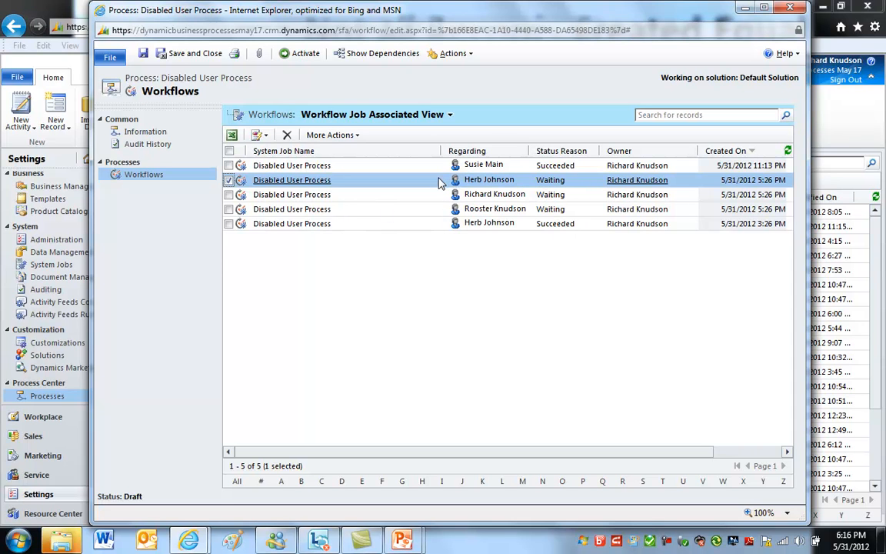
left_click(412, 167)
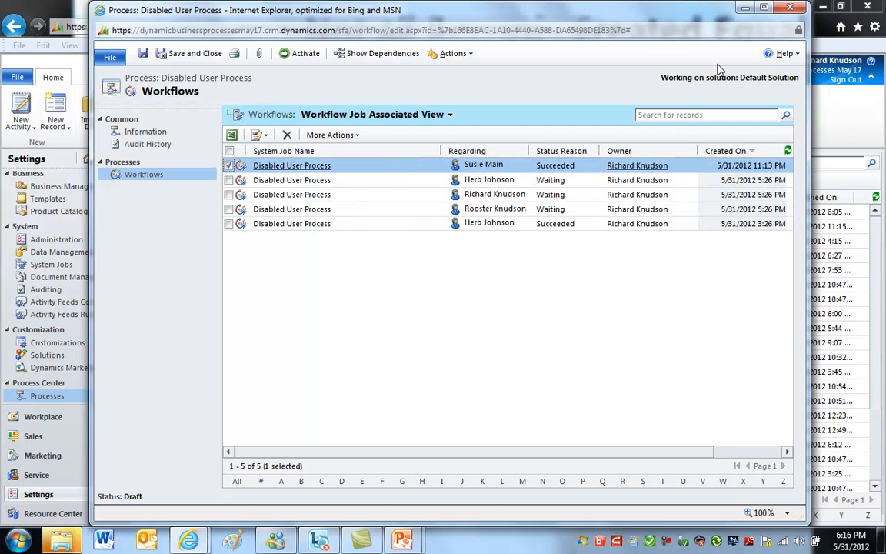
left_click(144, 132)
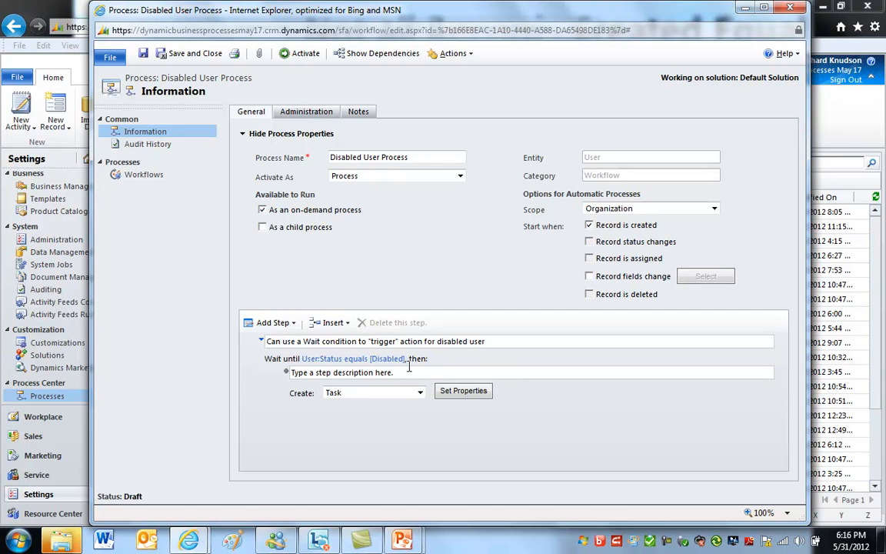
Review the task properties of the Disabled User Process, including subject, dynamic description and owner, and close both windows
left_click(358, 372)
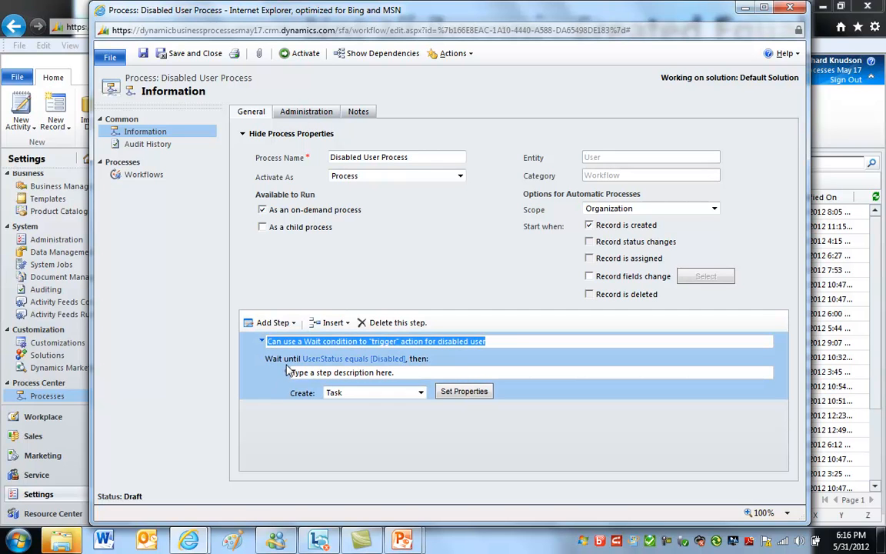
left_click(389, 374)
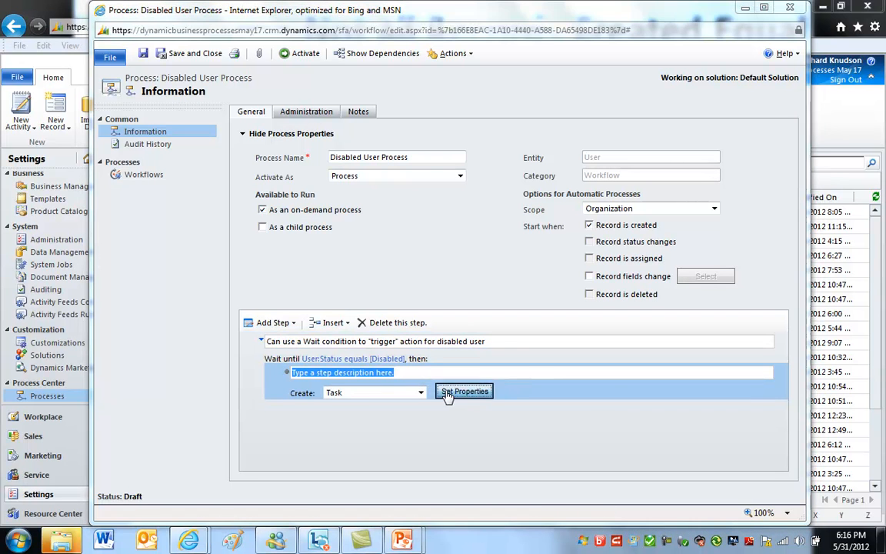
left_click(448, 393)
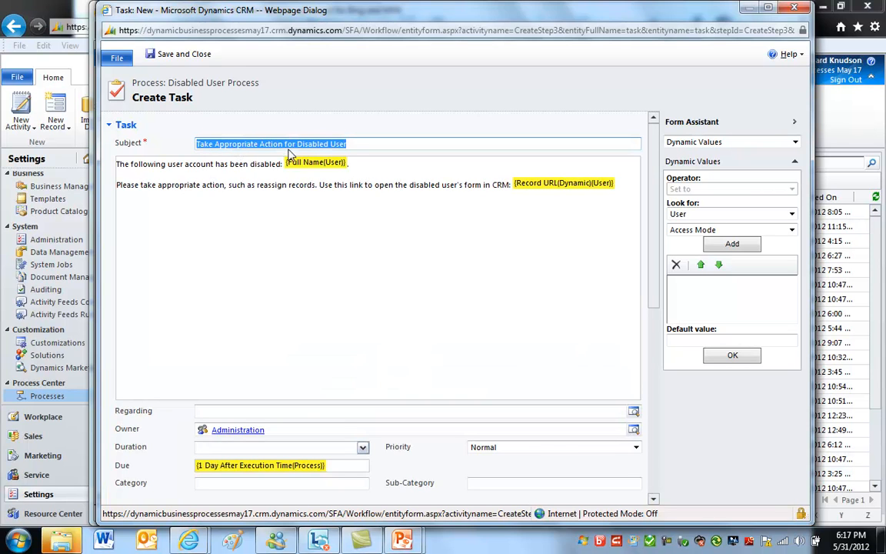
left_click(359, 143)
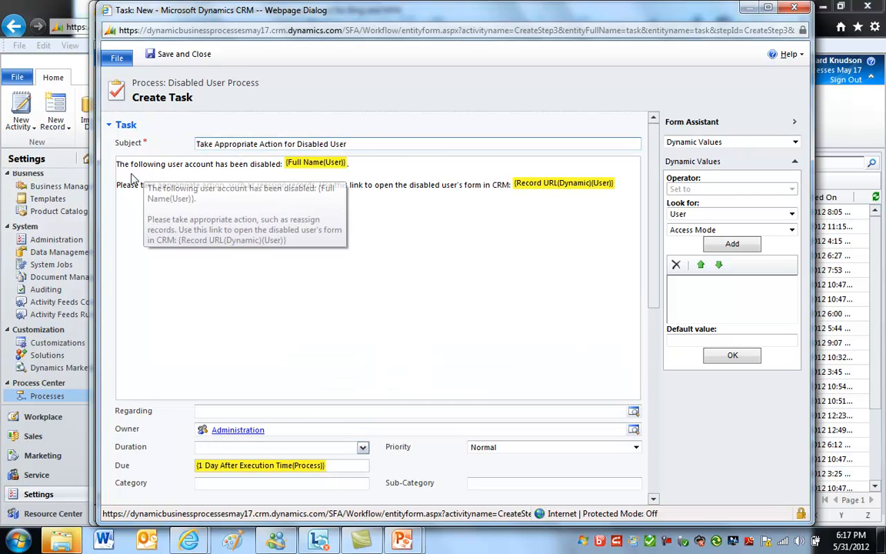
left_click(319, 166)
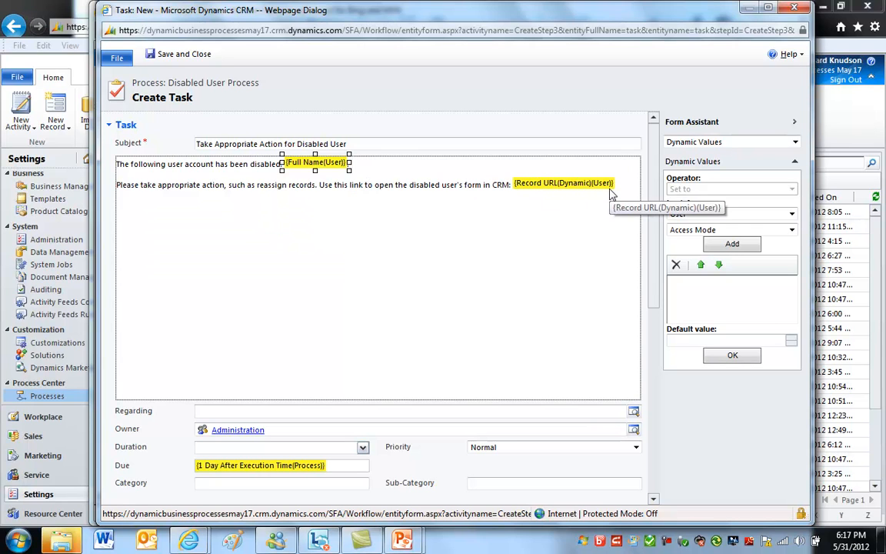
left_click(281, 434)
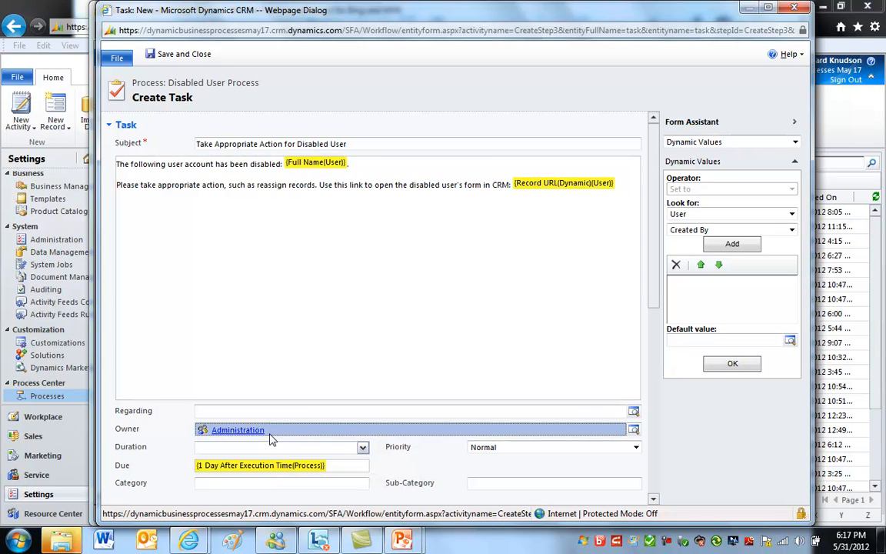
left_click(794, 8)
left_click(794, 8)
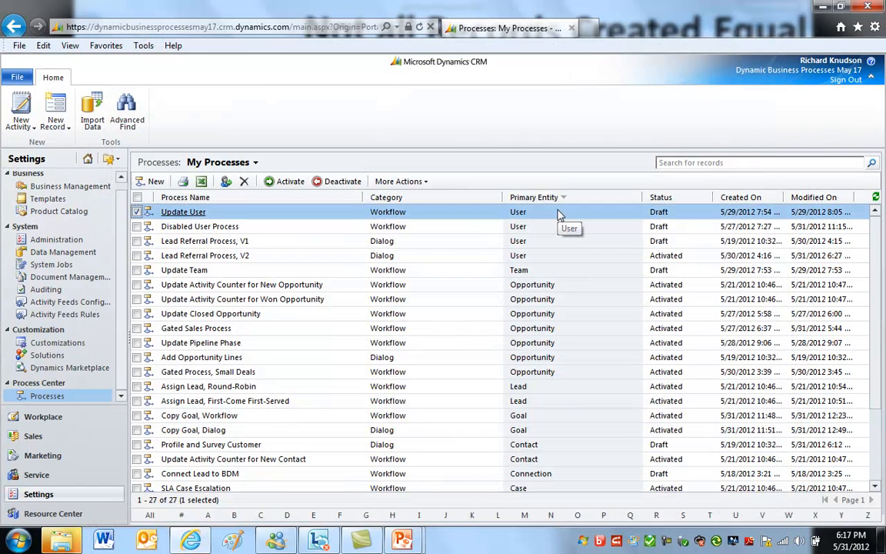
Activate the Disabled User Process workflow from the My Processes list
left_click(461, 233)
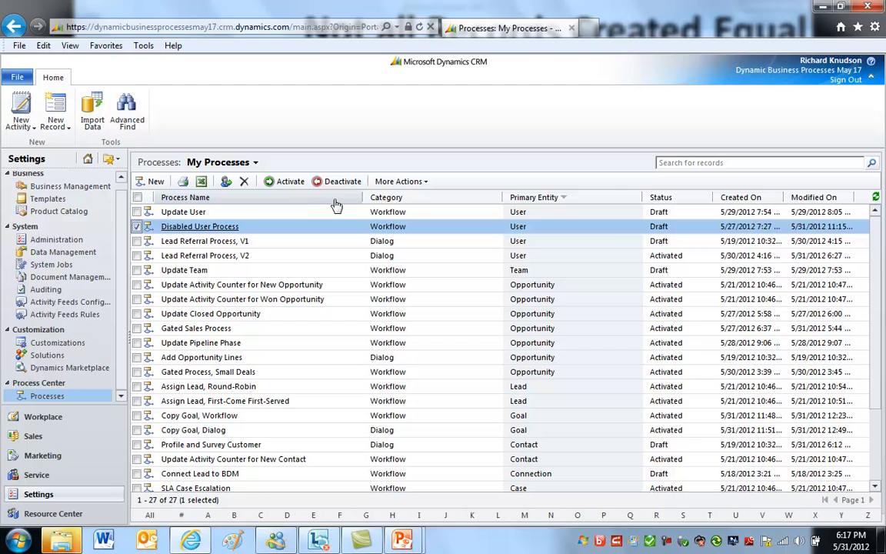
left_click(285, 181)
left_click(520, 359)
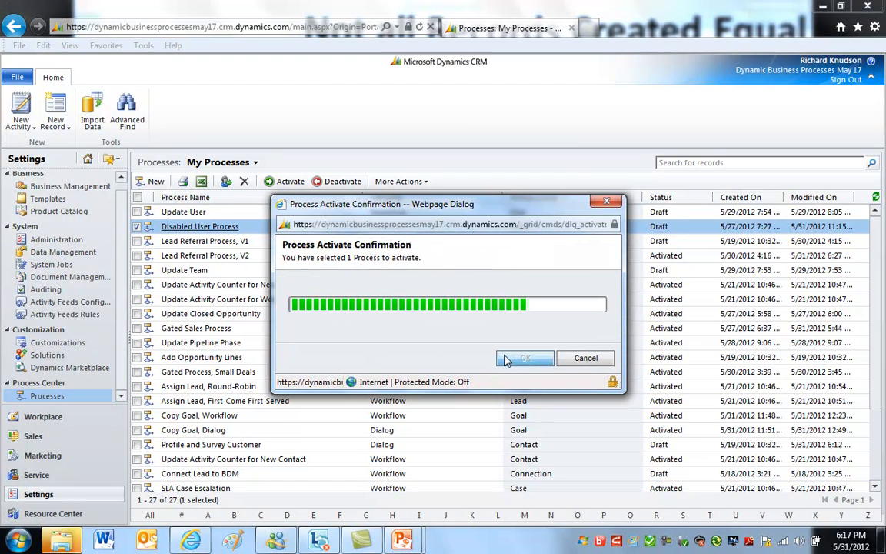
Show the Queue Items for Administration Team dashboard in the Workplace and check its disabled-user tasks, reloading the dashboard
left_click(47, 417)
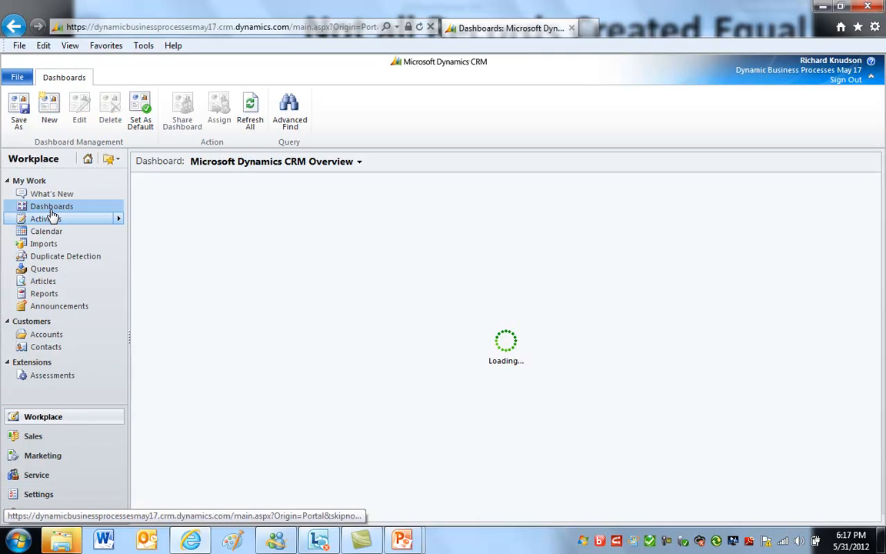
left_click(235, 163)
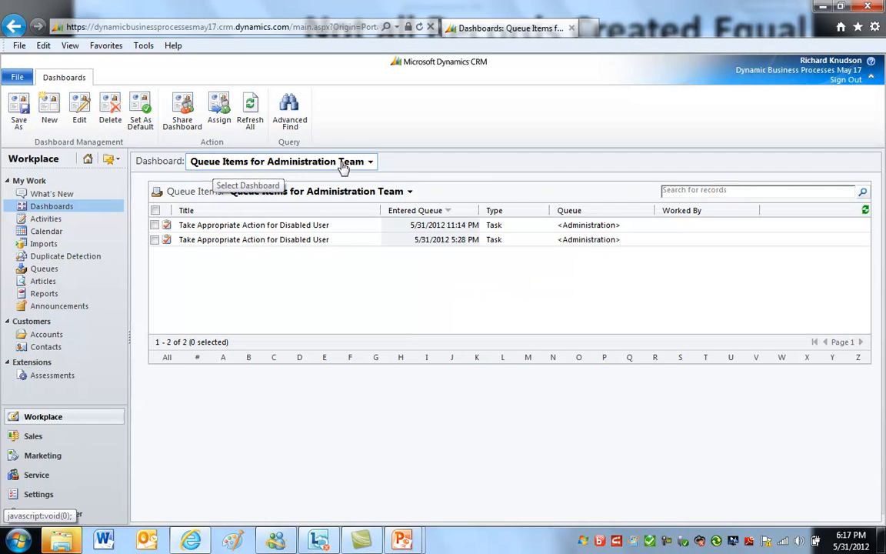
left_click(352, 229)
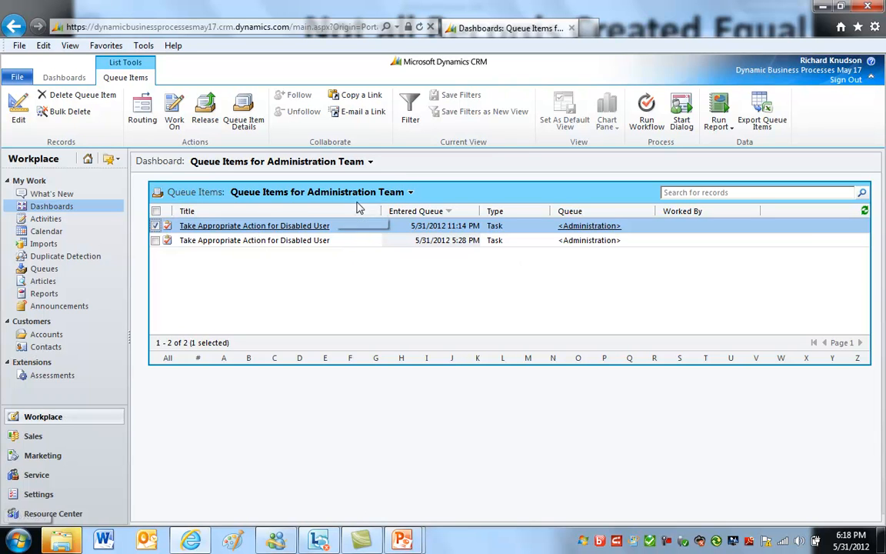
left_click(358, 241)
left_click(355, 227)
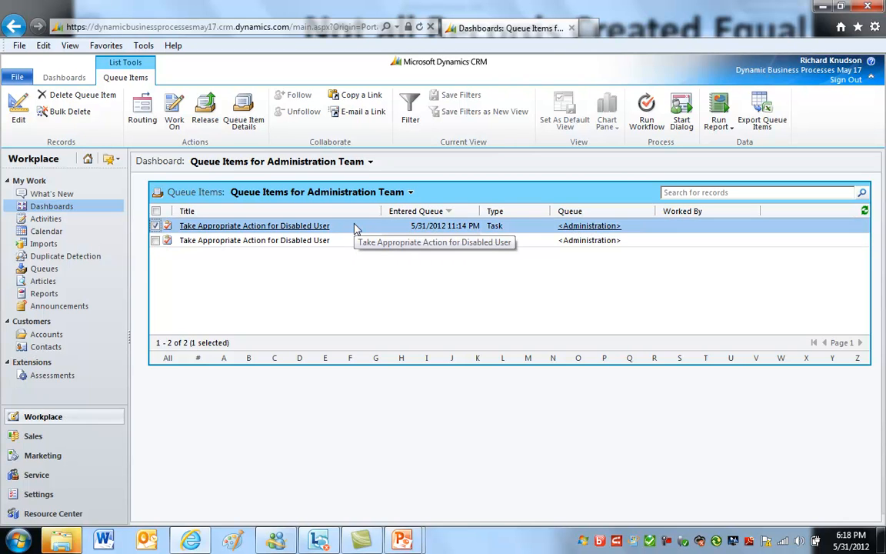
left_click(353, 242)
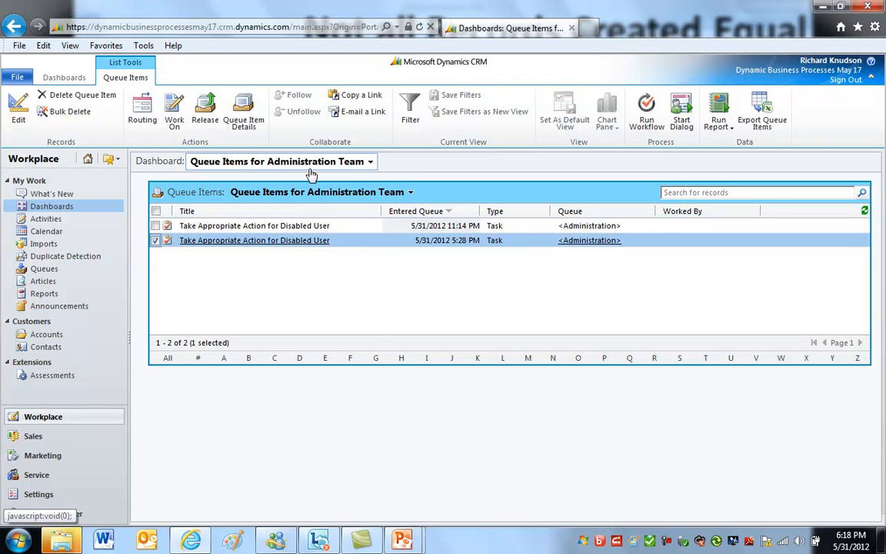
left_click(280, 161)
left_click(312, 336)
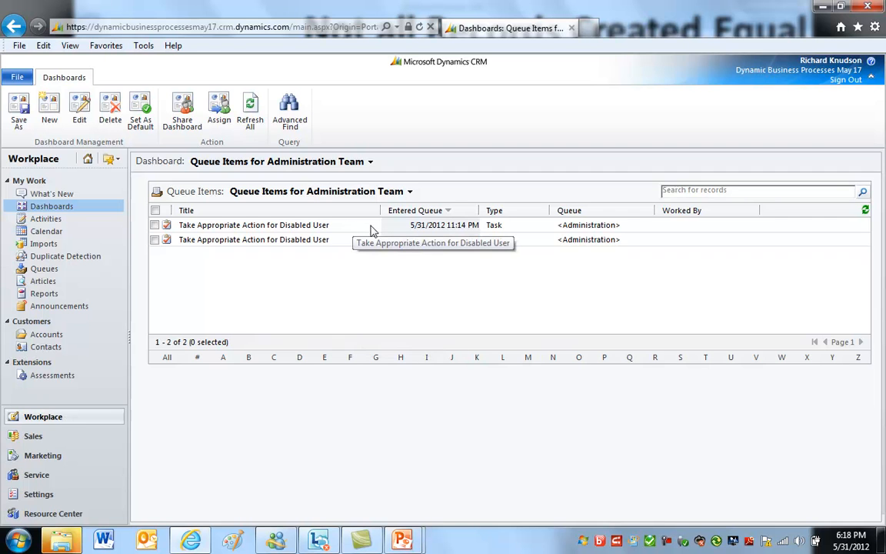
Copy the disabled user's record link from the description of the 5:28 PM queue task and close the task
left_click(371, 231)
left_click(277, 228)
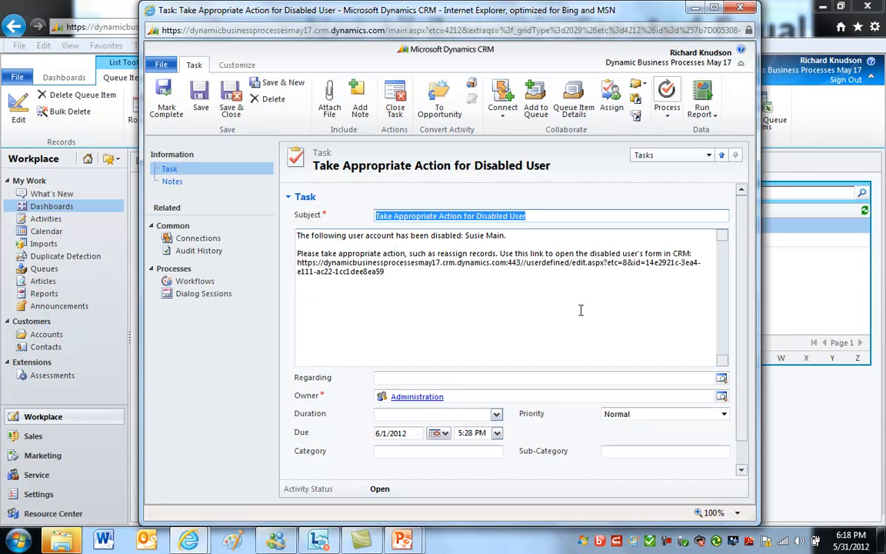
left_click_drag(385, 272, 297, 263)
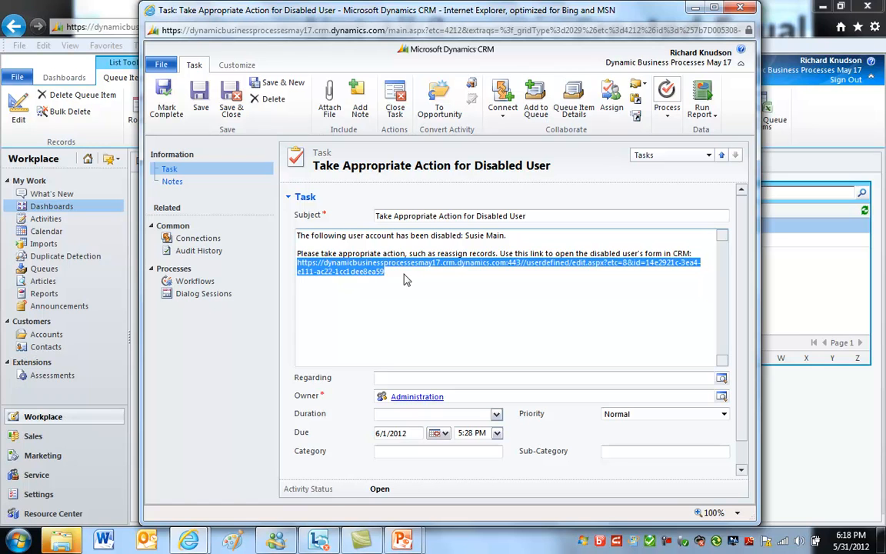
left_click(366, 281)
left_click_drag(386, 271, 297, 263)
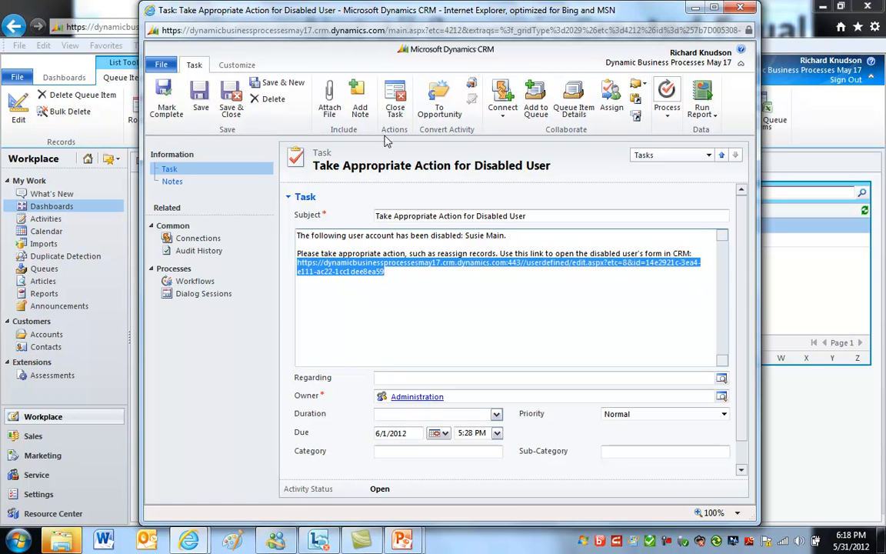
left_click(742, 9)
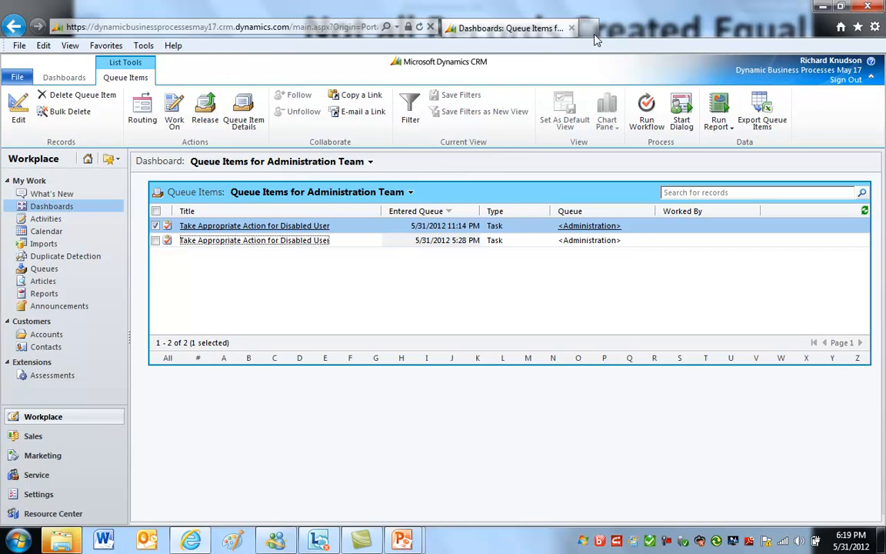
Open the copied user record link in a new browser tab and return to the dashboard tab
left_click(587, 28)
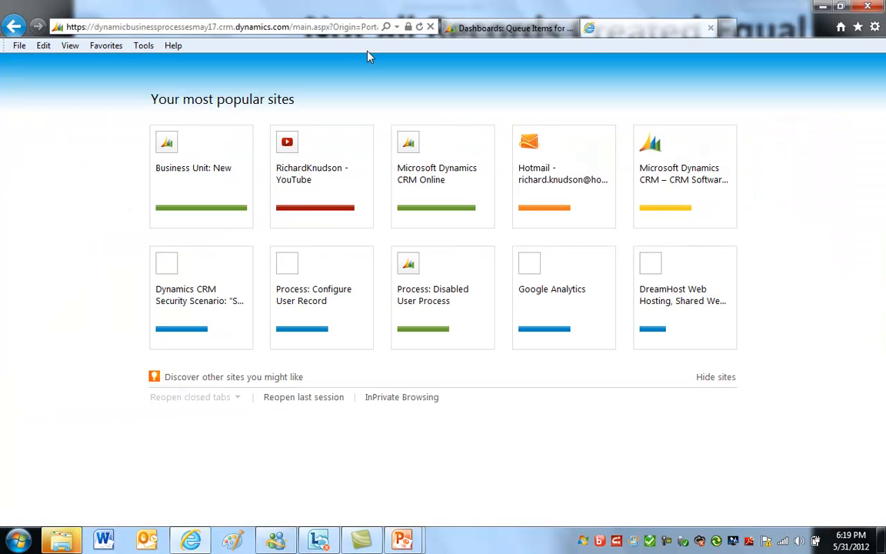
left_click(298, 26)
key("ctrl+v")
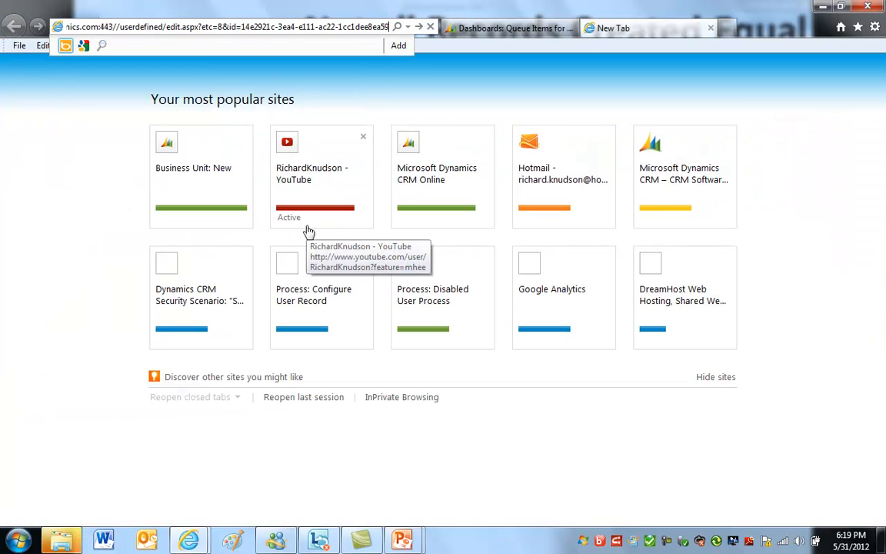
key("Return")
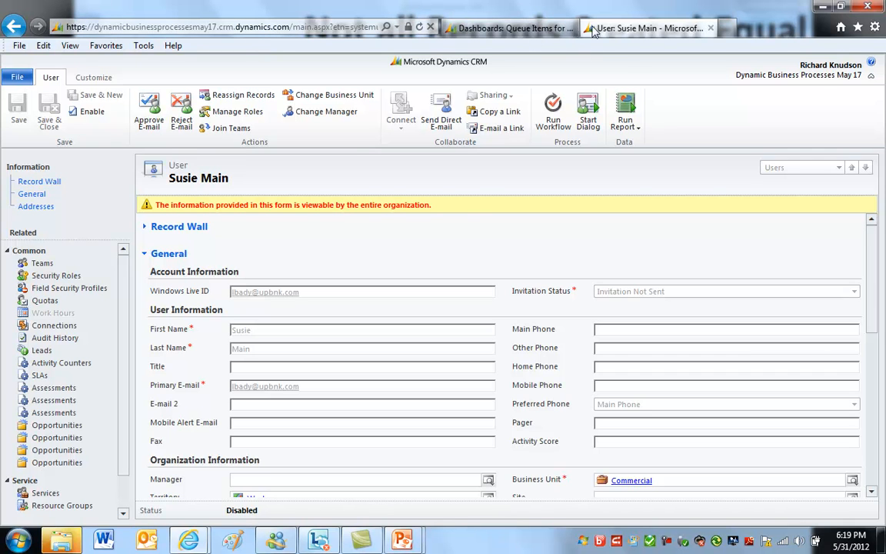
left_click(329, 23)
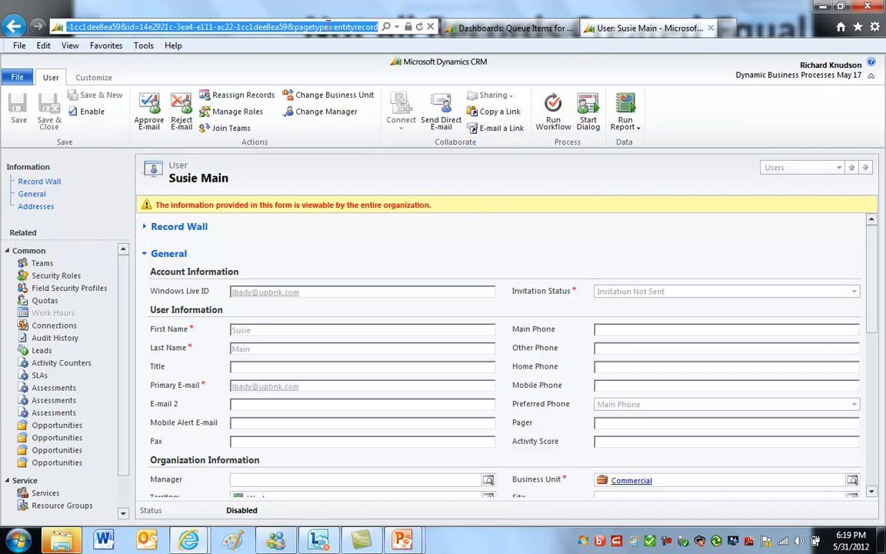
left_click(487, 30)
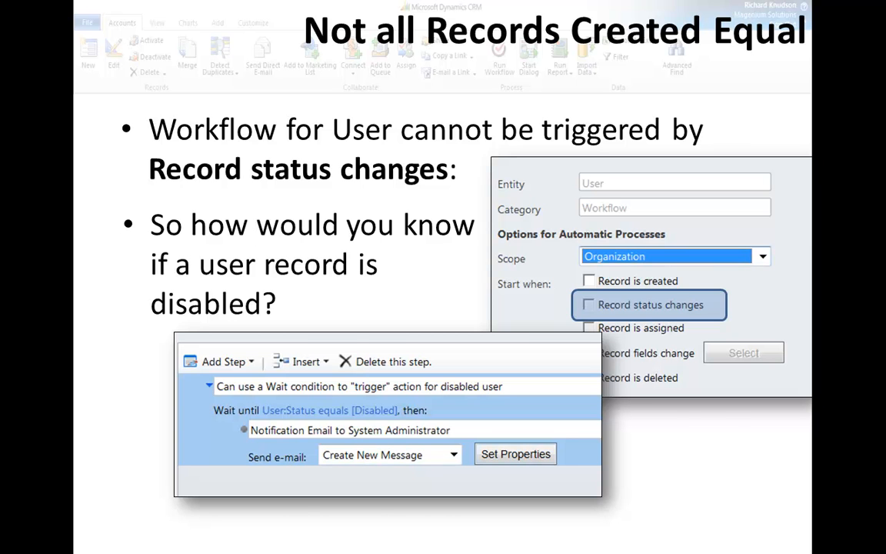
key("Right")
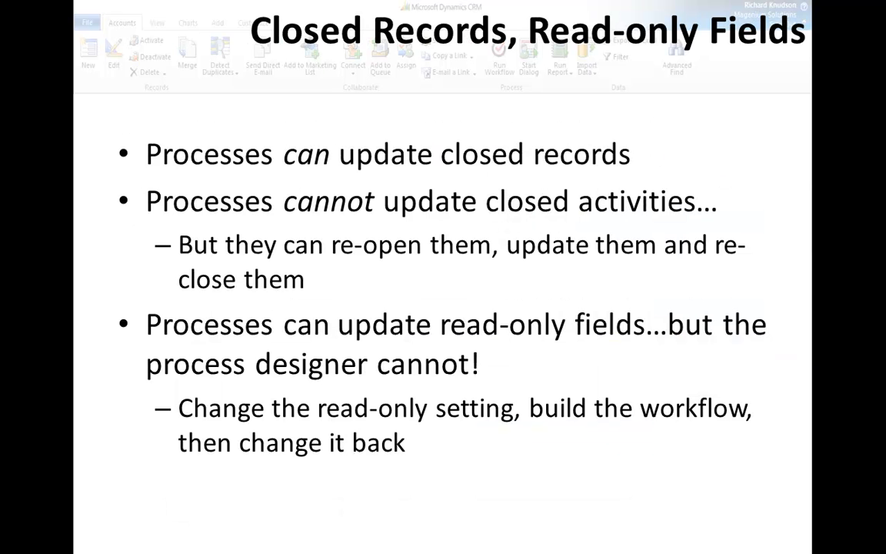
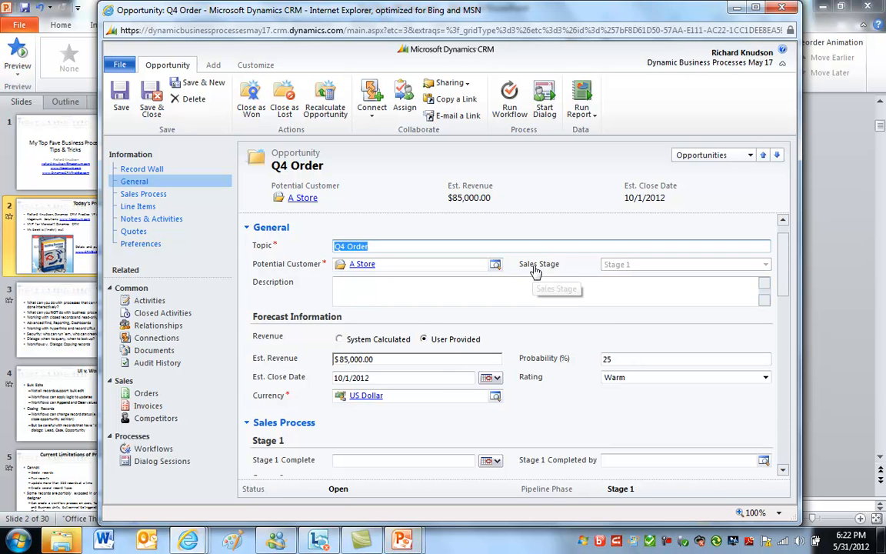
Try the read-only Sales Stage field of the Q4 Order opportunity and set its probability to 50
left_click(620, 267)
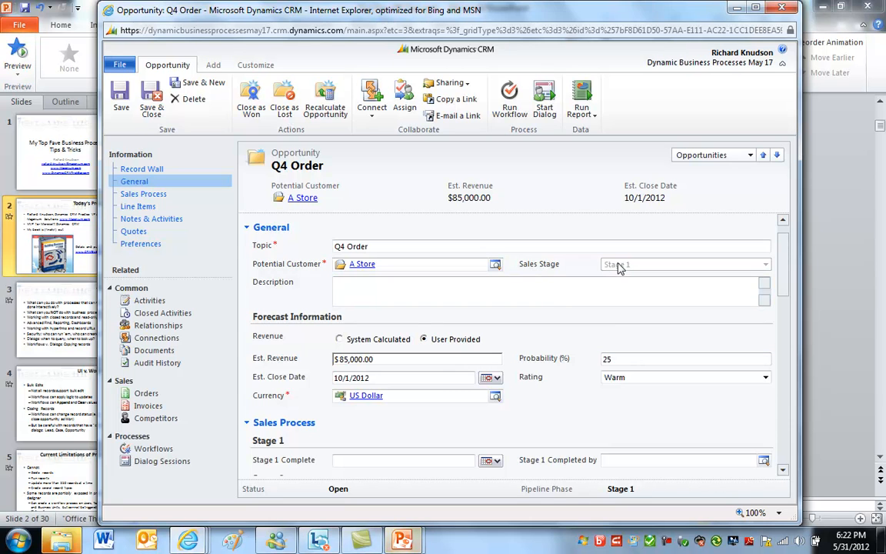
left_click(643, 361)
double_click(619, 360)
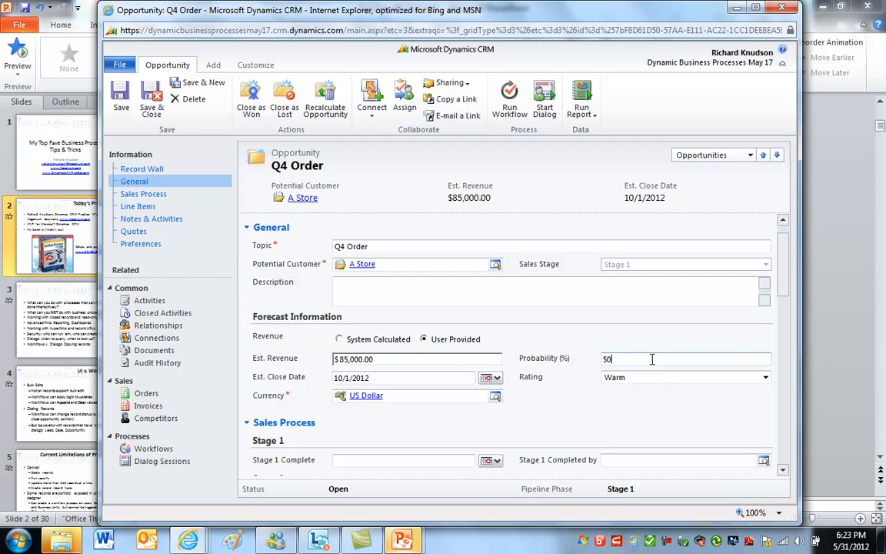
left_click_drag(784, 283, 782, 229)
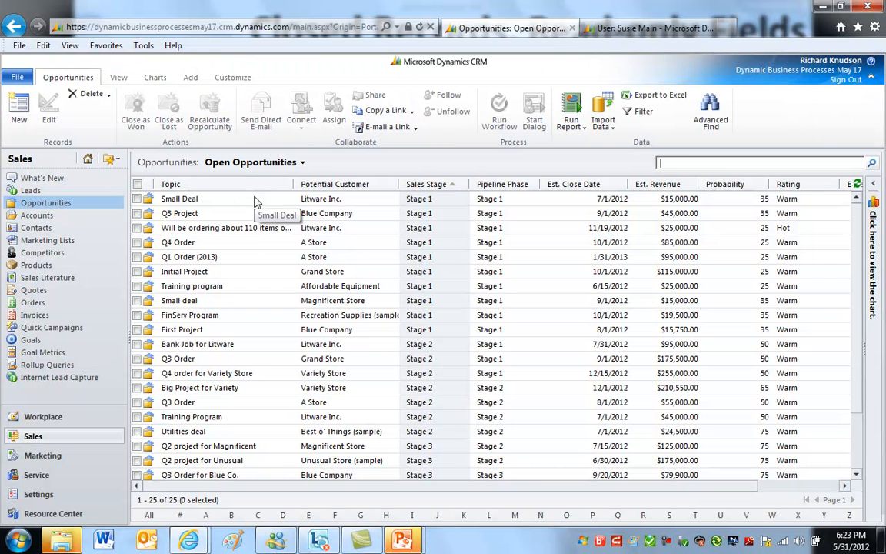
Start a new opportunity with the topic "Big Q4 Project" and Litware Inc. as potential customer
left_click(256, 199)
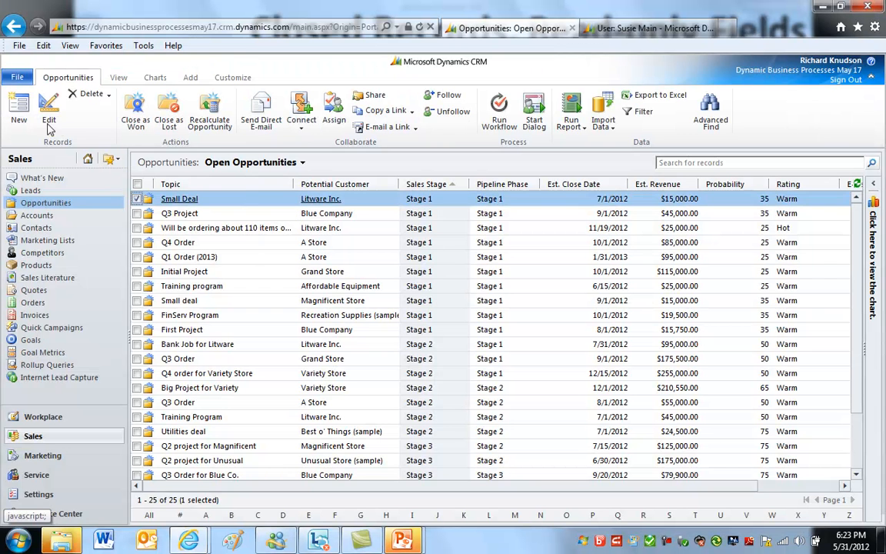
left_click(48, 108)
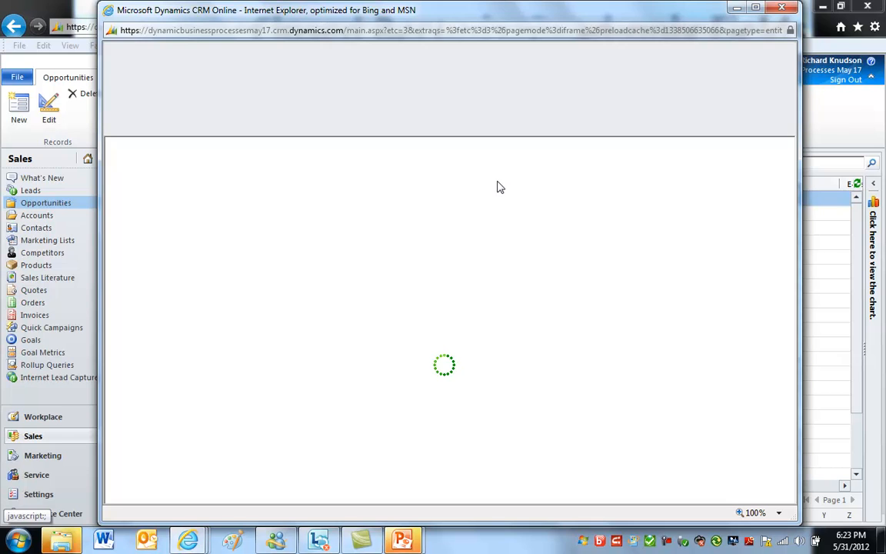
type("Big Q4 Project")
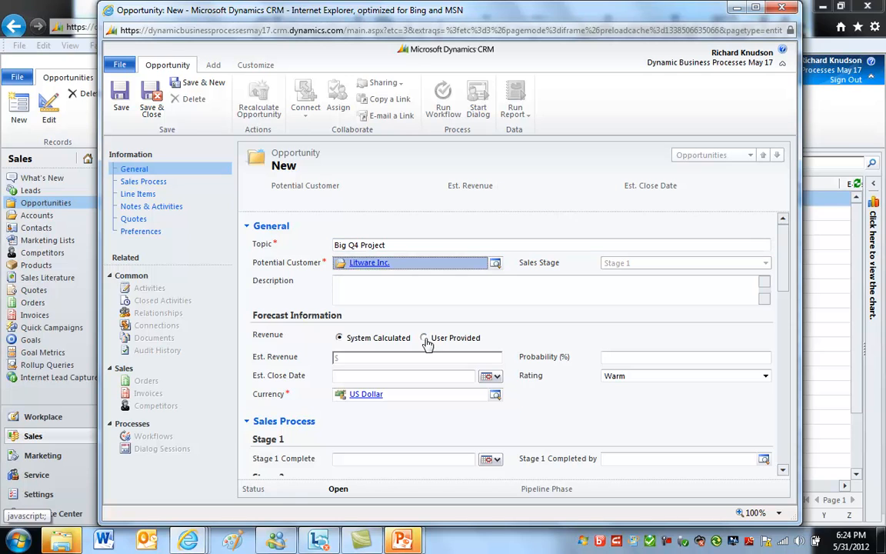
Set the new opportunity's revenue to User Provided at $150,000 and its estimated close date to 9/1/2012
left_click(424, 338)
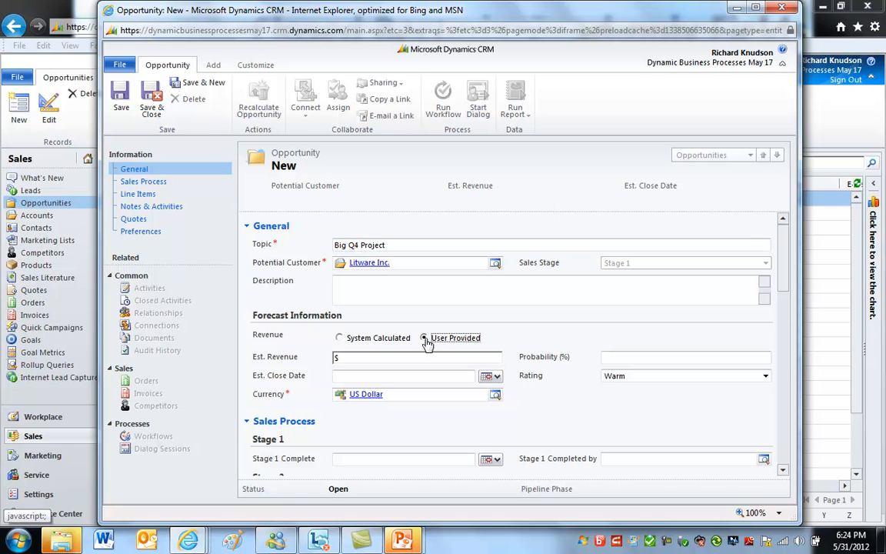
left_click(412, 359)
type("150,000")
key("Tab")
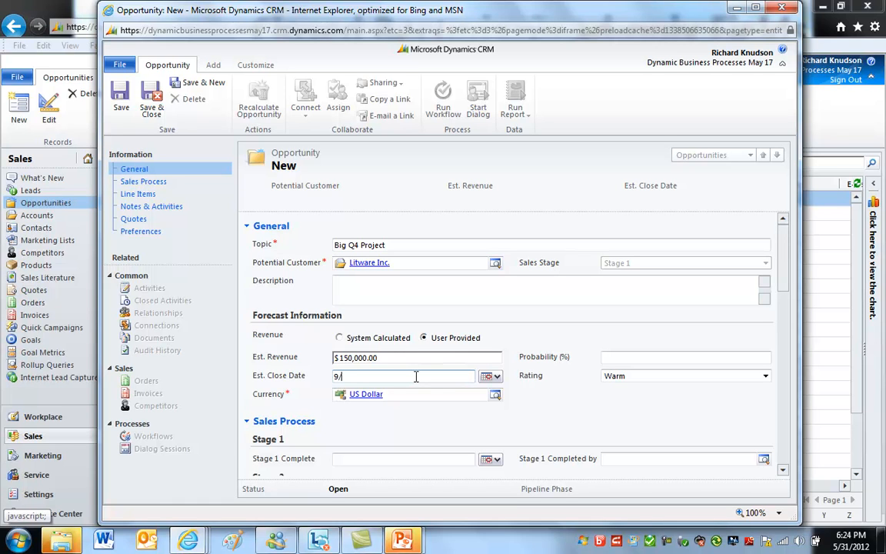
type("9/1/2012")
key("Tab")
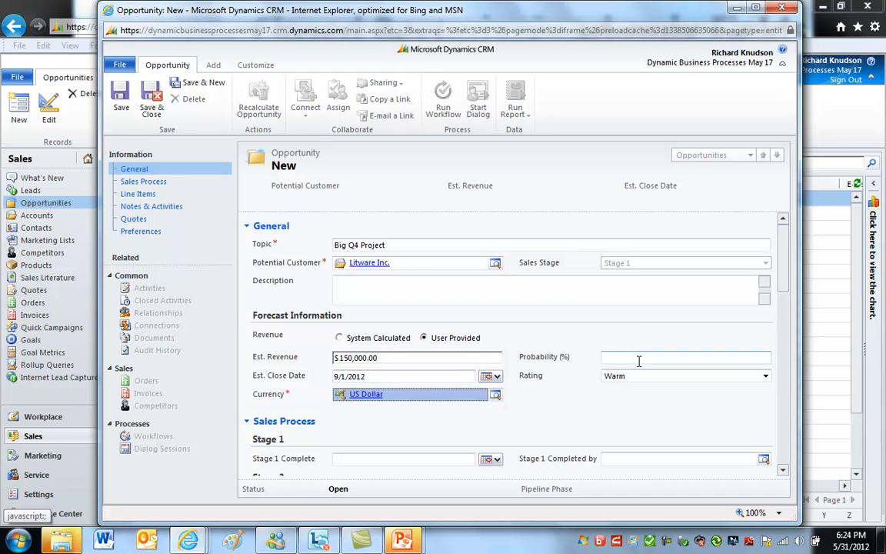
Save the Big Q4 Project opportunity and open its Gated Sales Process workflow job
left_click(115, 98)
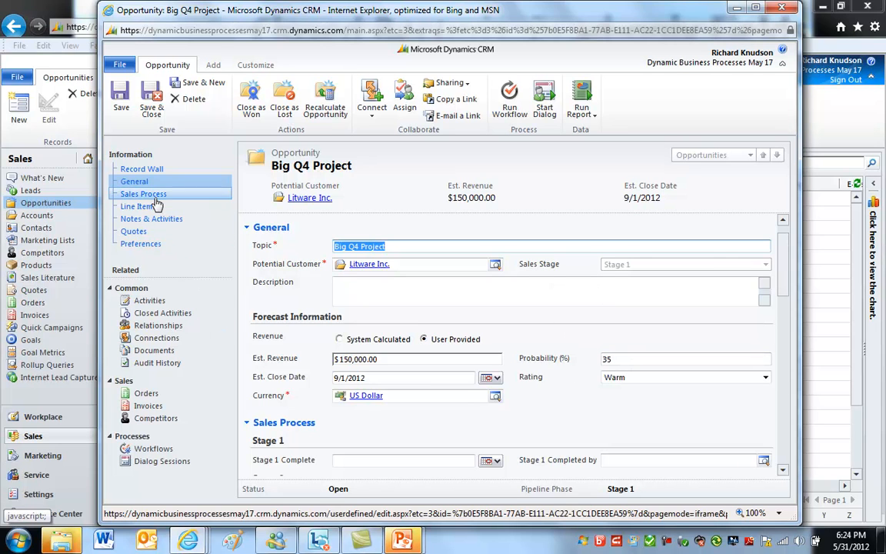
left_click(152, 449)
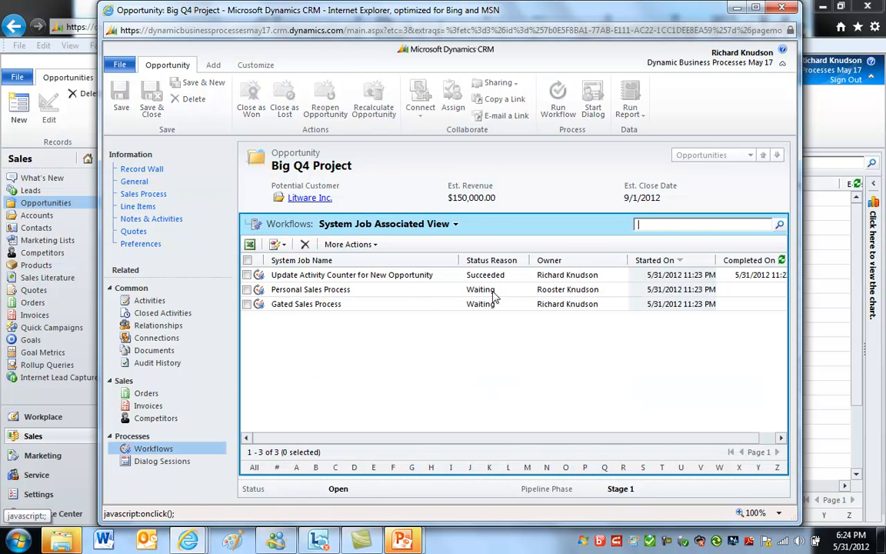
left_click(368, 310)
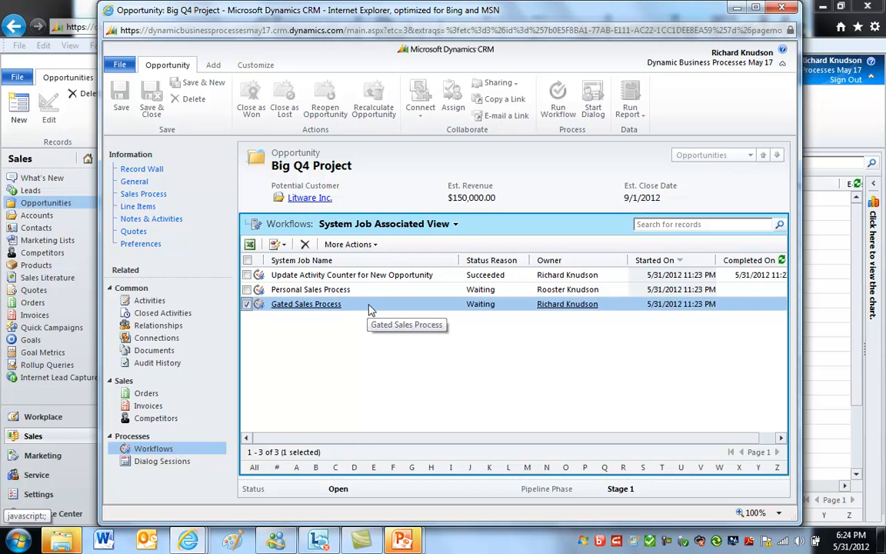
double_click(368, 309)
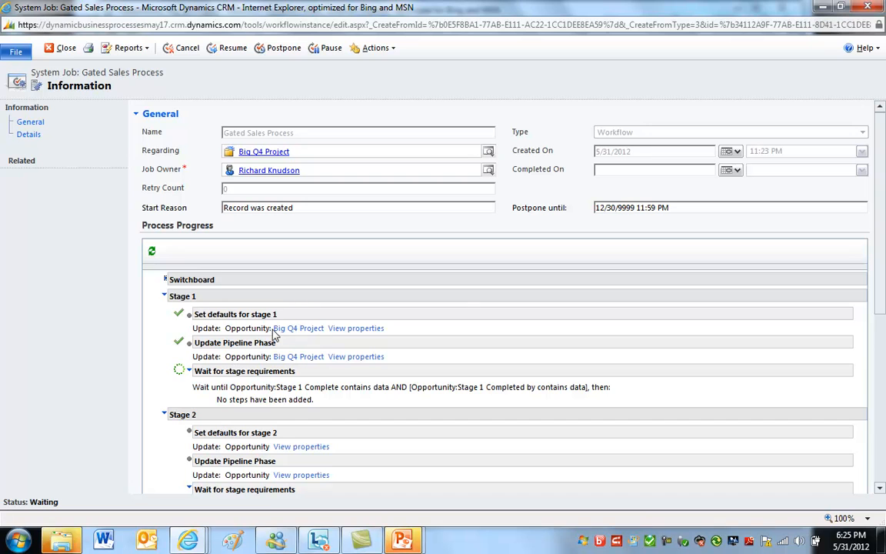
Examine the properties of the job's "Set defaults for stage 1" update, and close the job
left_click(366, 333)
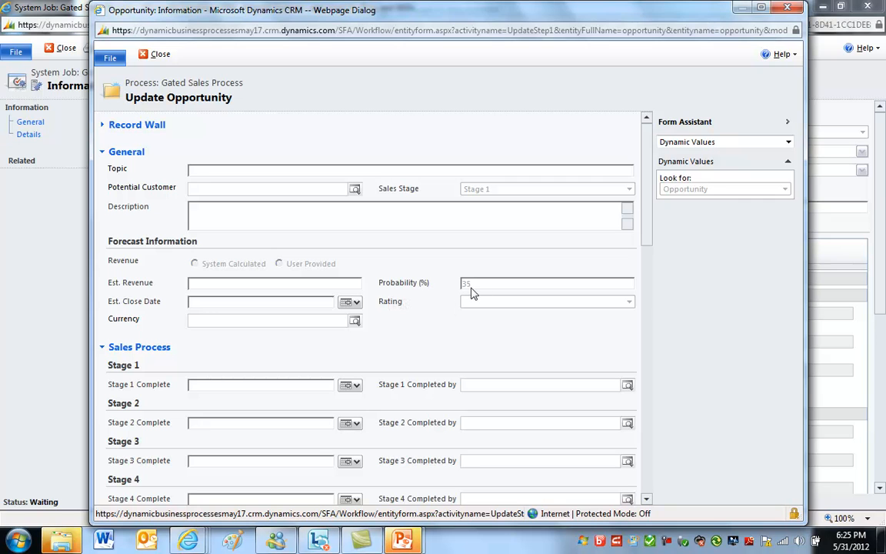
left_click(788, 8)
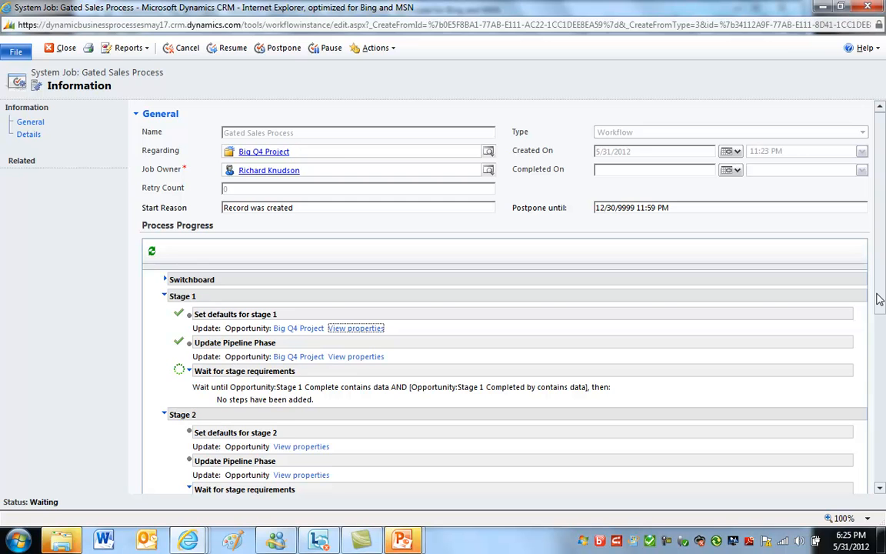
left_click(868, 6)
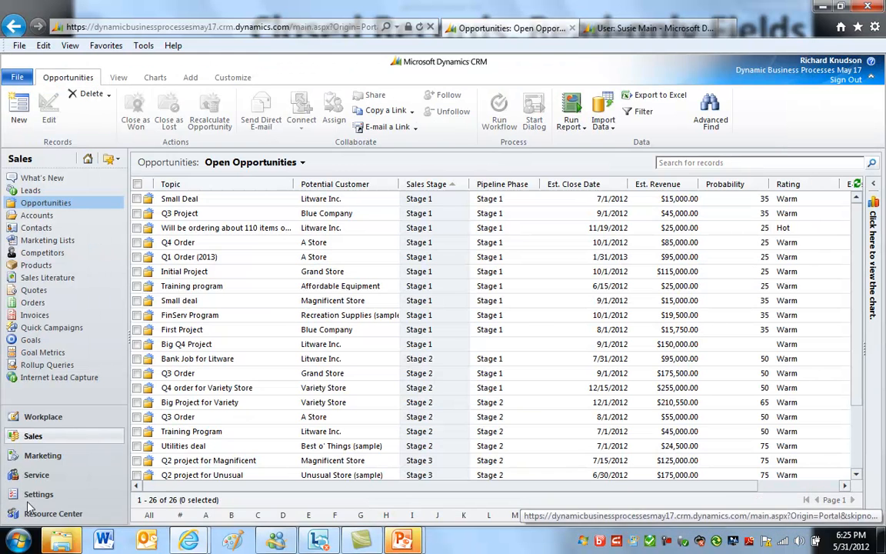
Sort the processes in Settings by primary entity, open the Gated Sales Process workflow and deactivate it
left_click(33, 495)
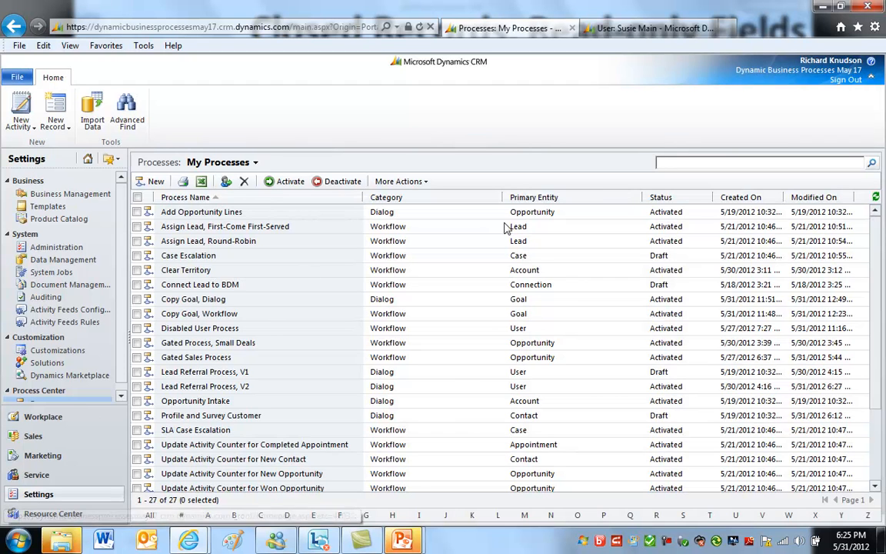
left_click(572, 198)
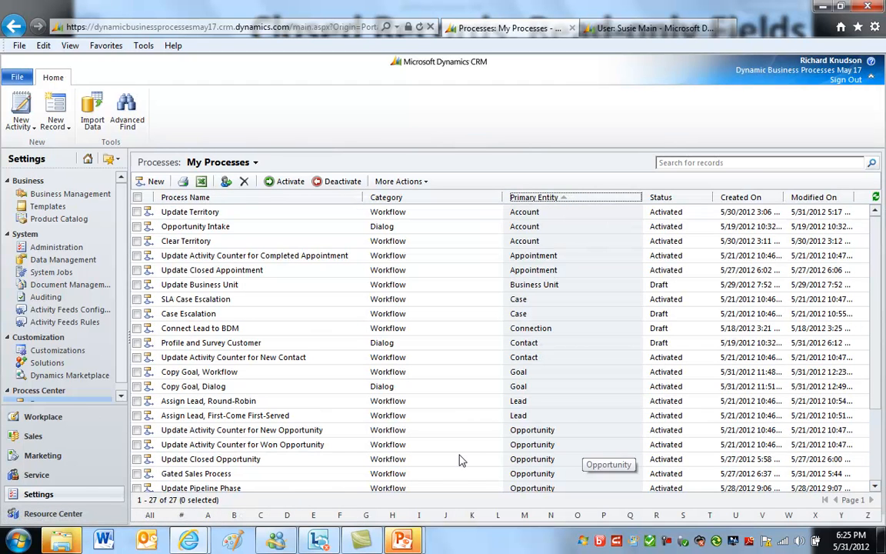
left_click(443, 475)
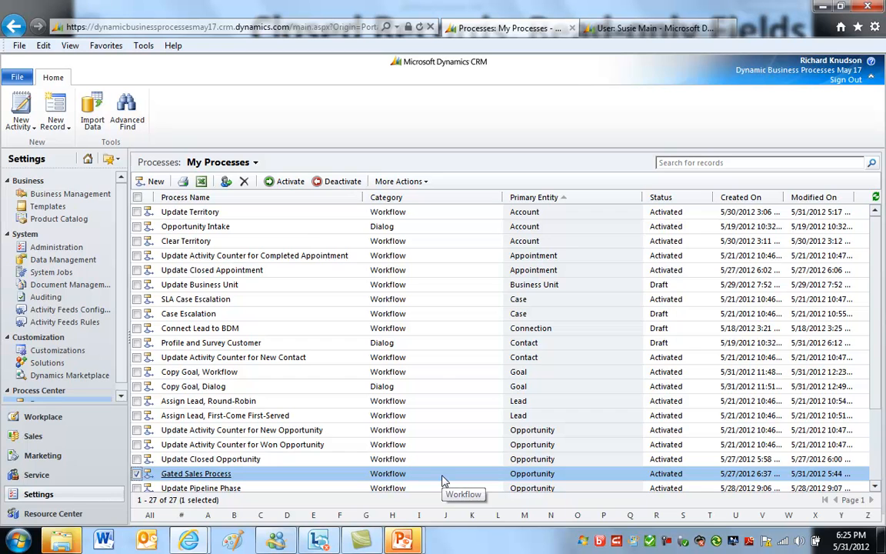
double_click(310, 474)
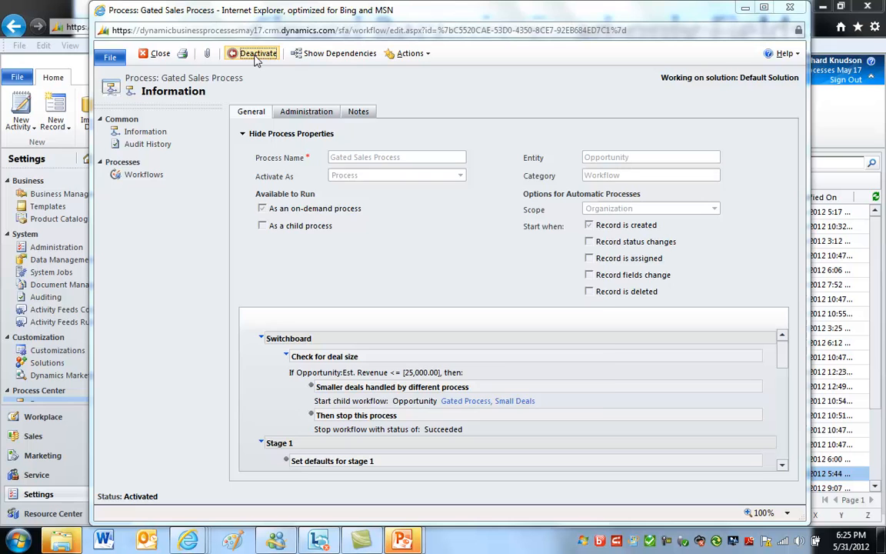
left_click(256, 56)
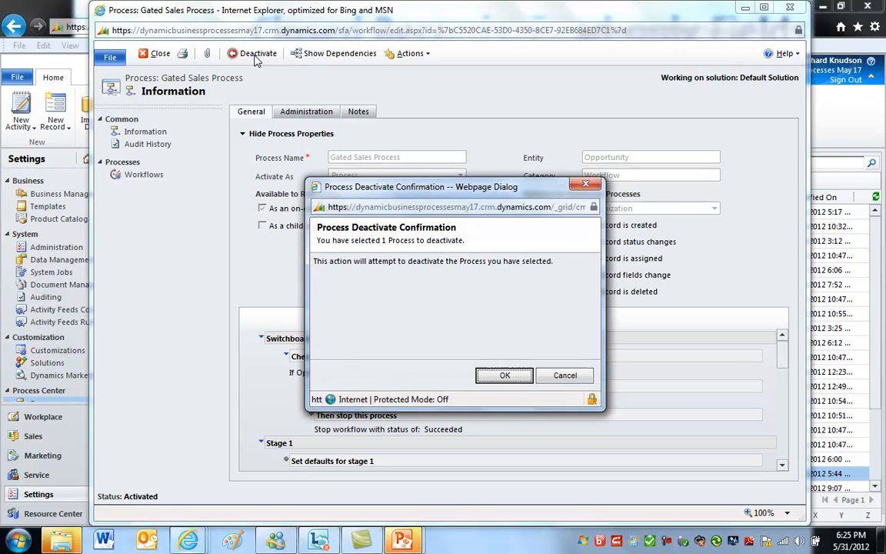
left_click(505, 379)
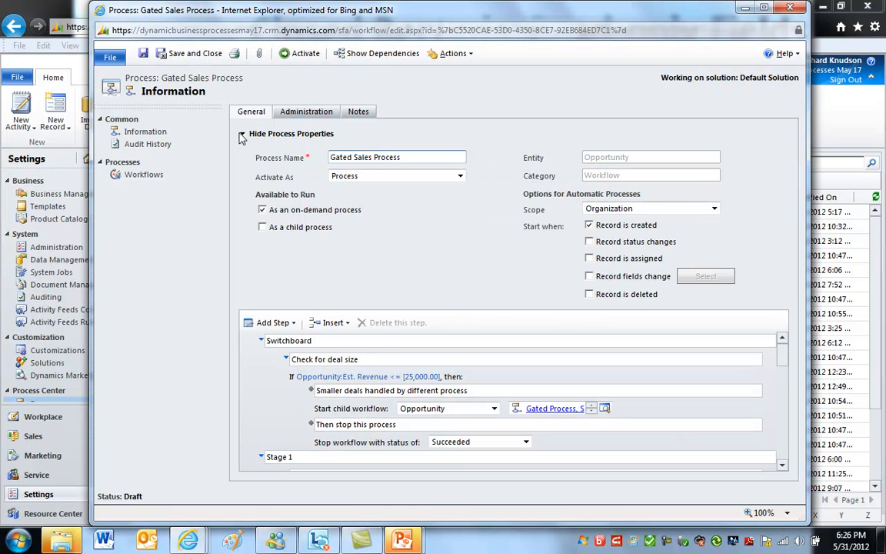
Set the probability in the "Set defaults for stage 1" update step to 25 and save its properties
left_click(244, 135)
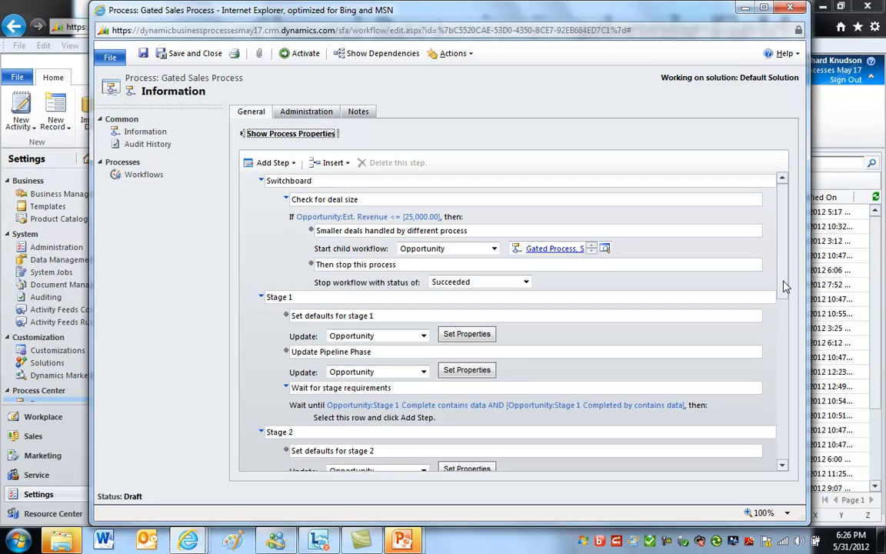
left_click(261, 181)
left_click(440, 201)
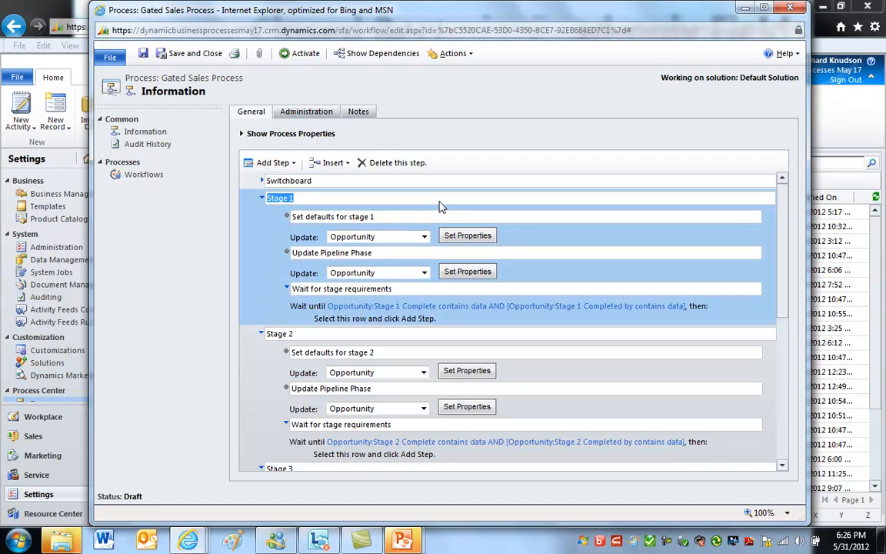
left_click(419, 220)
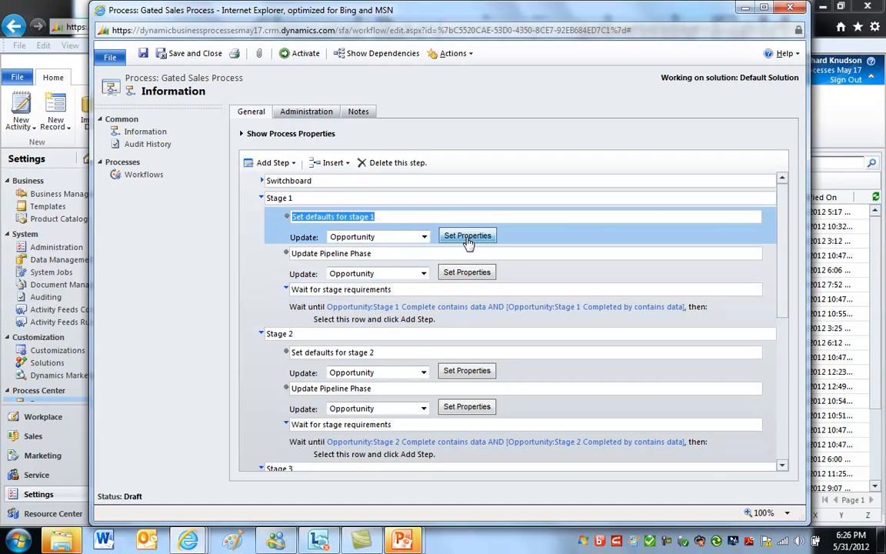
left_click(469, 242)
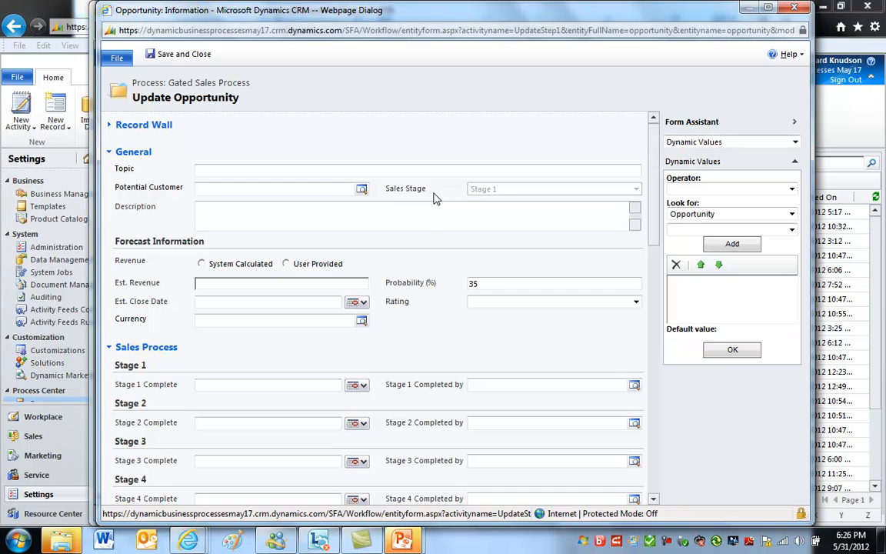
left_click(506, 282)
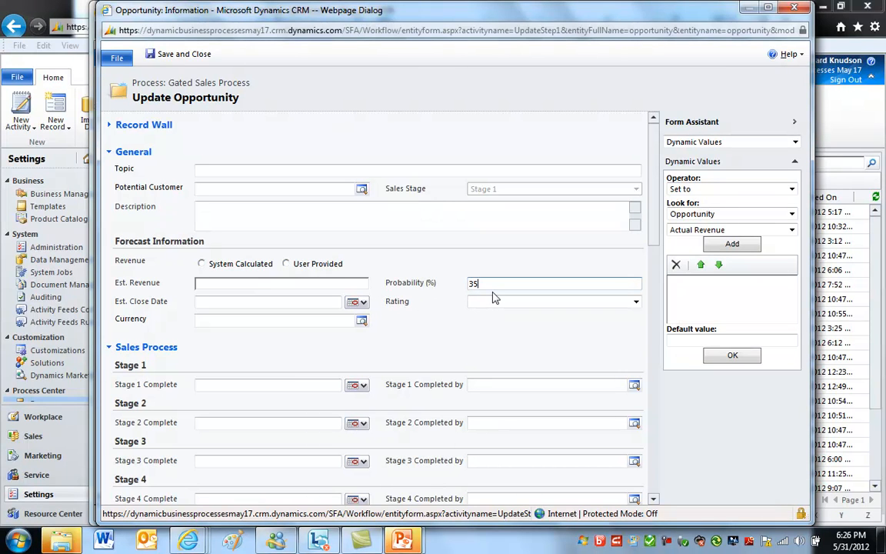
left_click_drag(501, 286, 405, 287)
type("25")
left_click(185, 59)
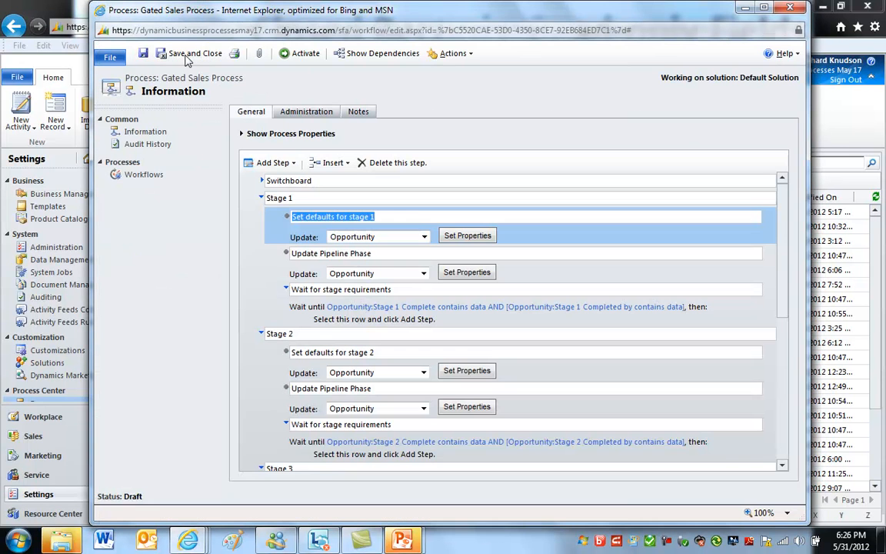
Reactivate the Gated Sales Process workflow and close it
left_click(290, 56)
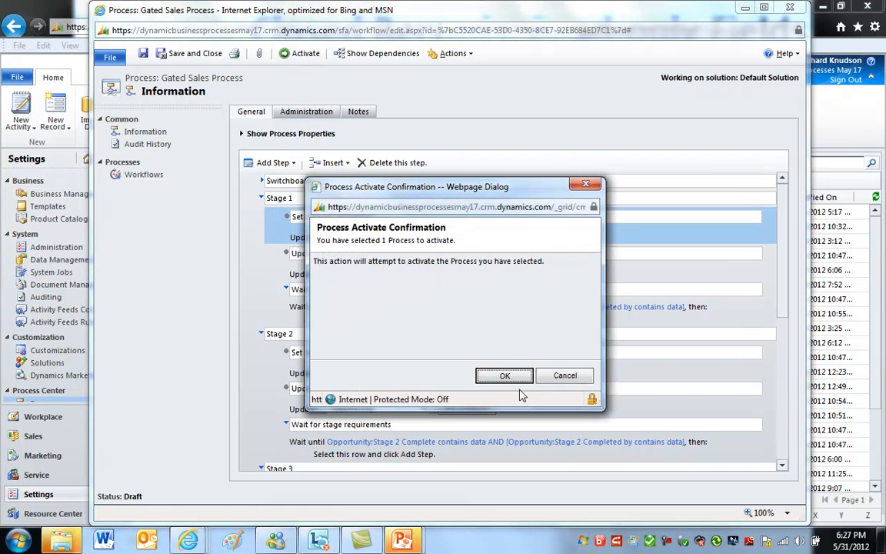
left_click(509, 379)
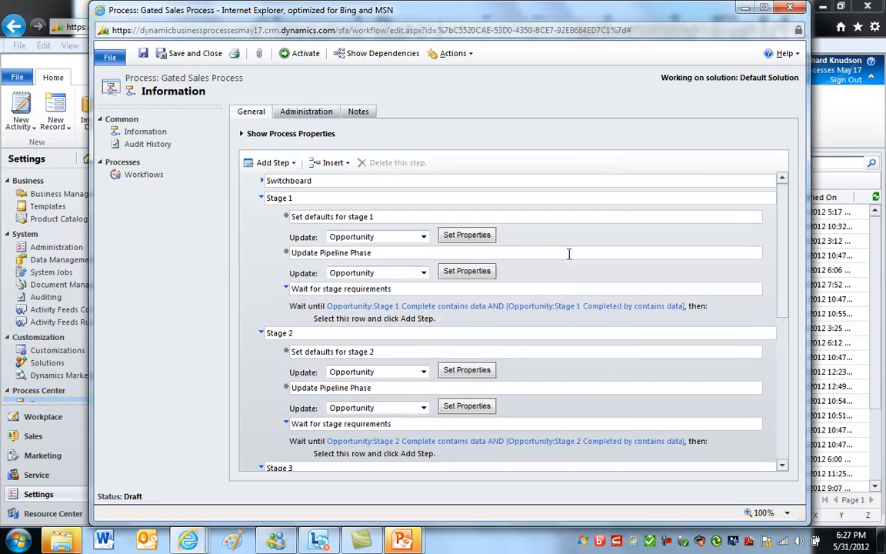
left_click(790, 7)
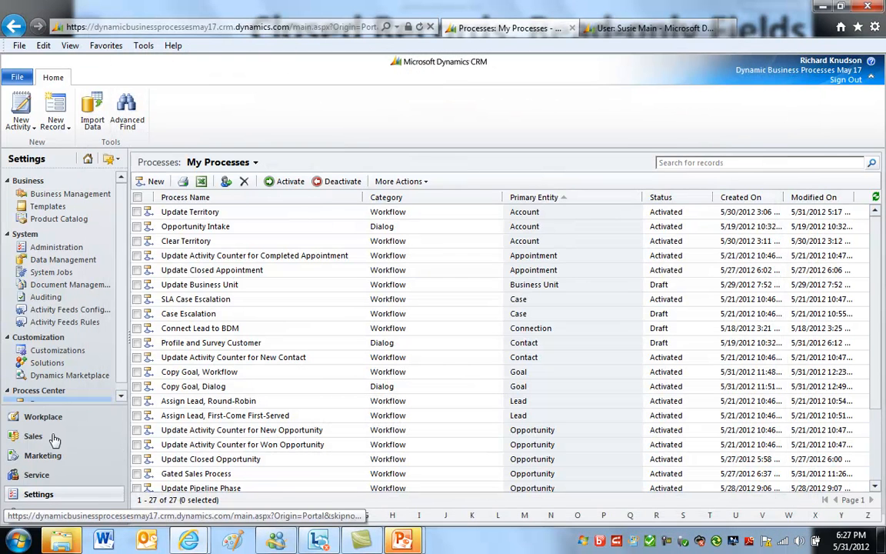
Open the Q1 Order (2013) opportunity from the Sales opportunities and open its form for customization
left_click(58, 436)
left_click(87, 204)
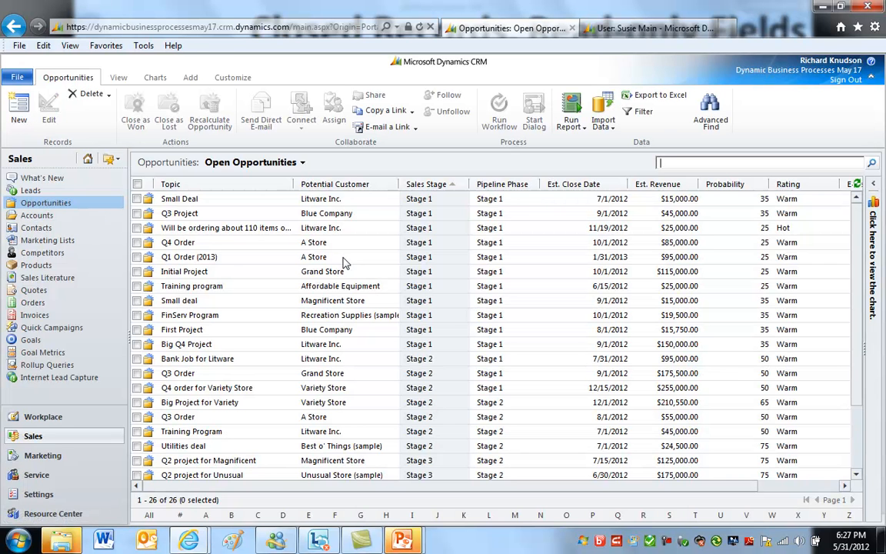
double_click(344, 260)
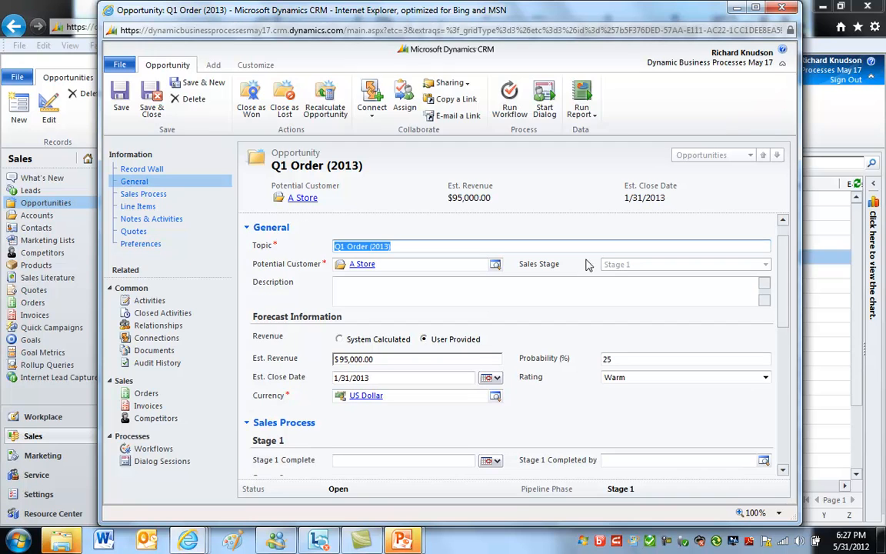
left_click(253, 66)
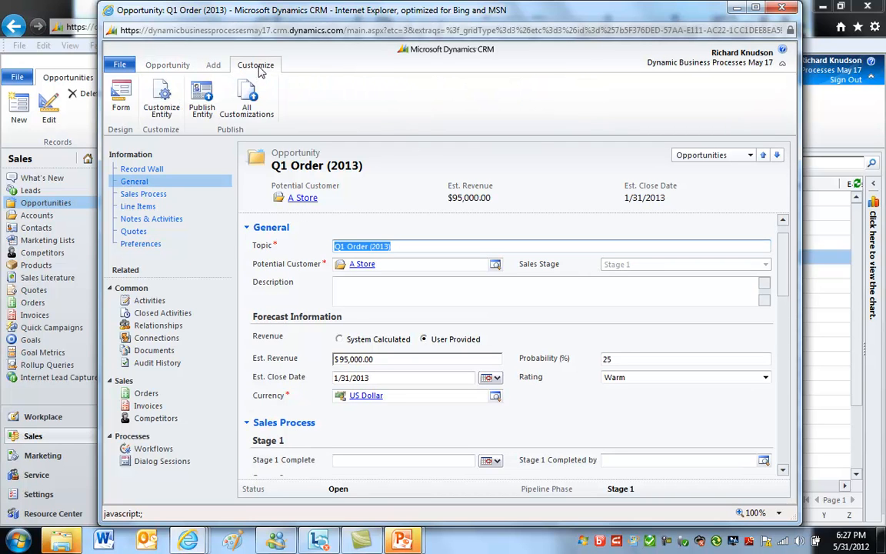
left_click(125, 99)
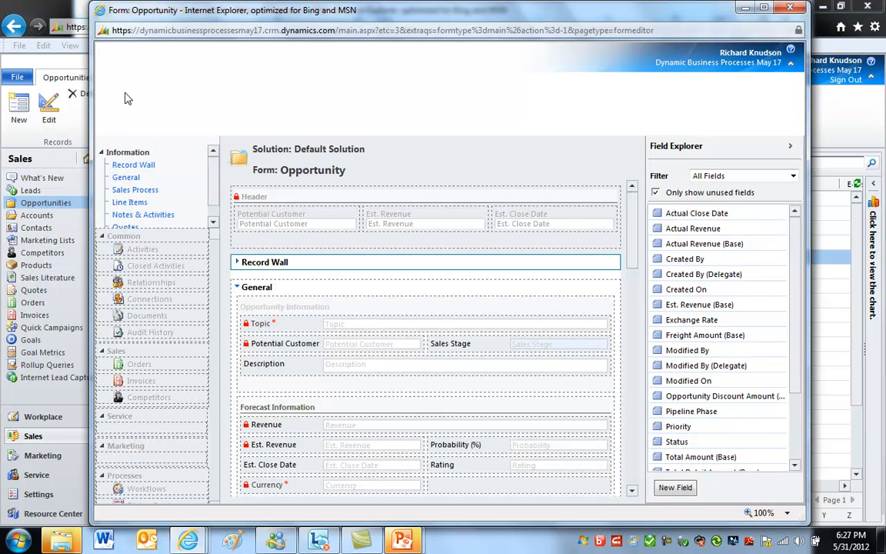
Check the read-only setting in the Sales Stage field's properties without changing it
left_click(486, 347)
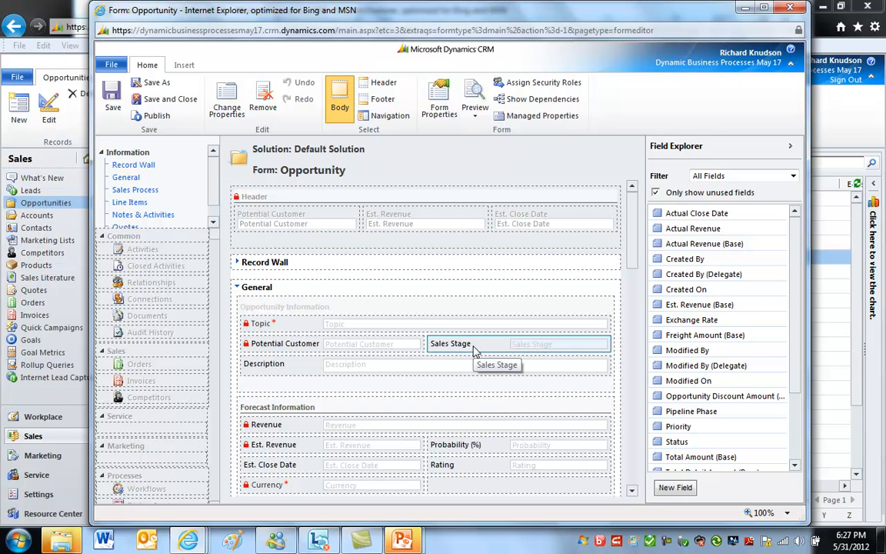
double_click(477, 352)
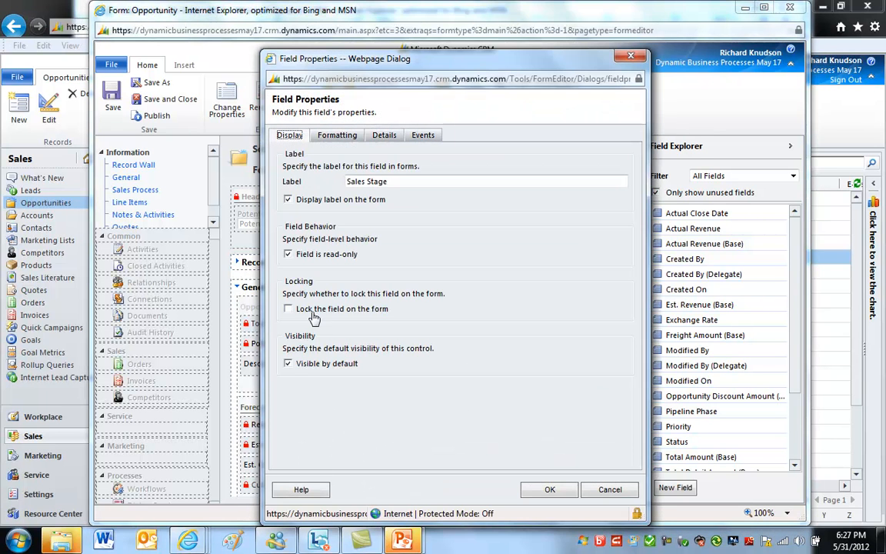
left_click(610, 490)
Make the Probability (%) field read-only on the opportunity form, and save and close the form
left_click(456, 451)
double_click(456, 451)
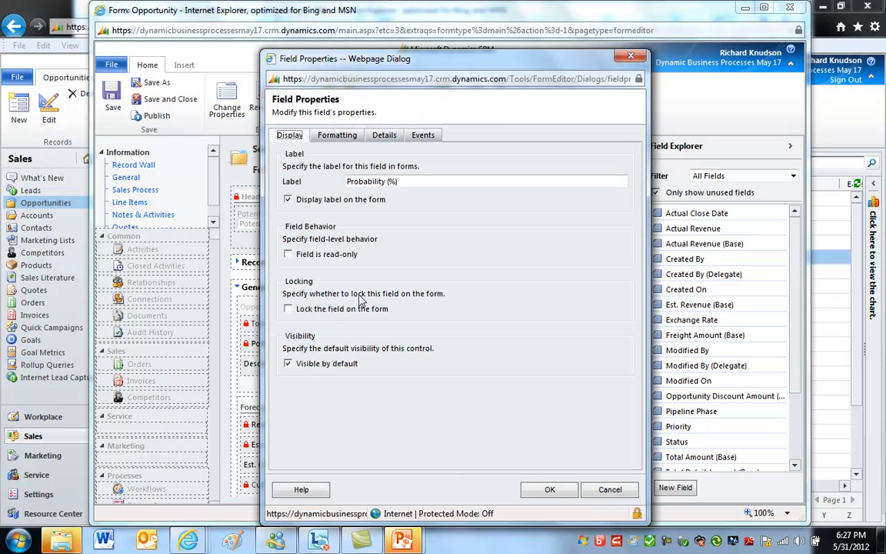
left_click(289, 257)
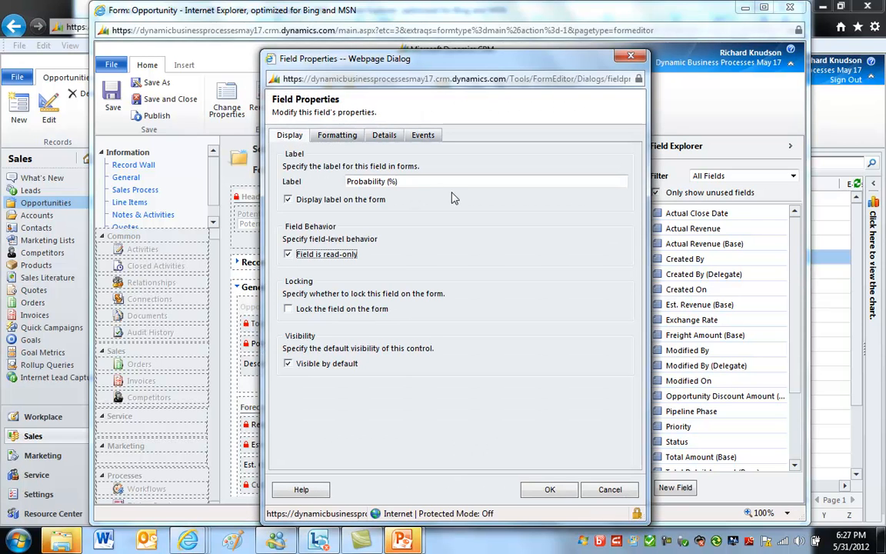
left_click(551, 491)
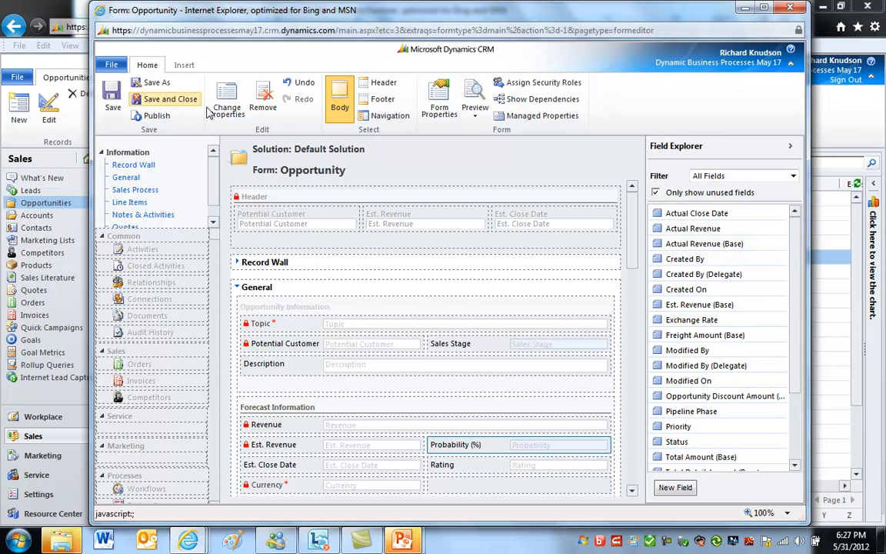
left_click(169, 100)
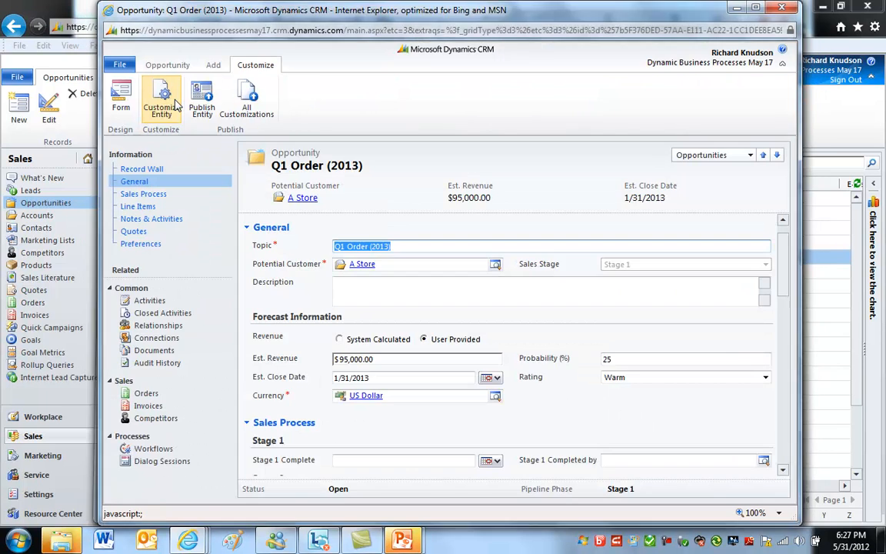
Publish the Opportunity entity's customizations
left_click(175, 101)
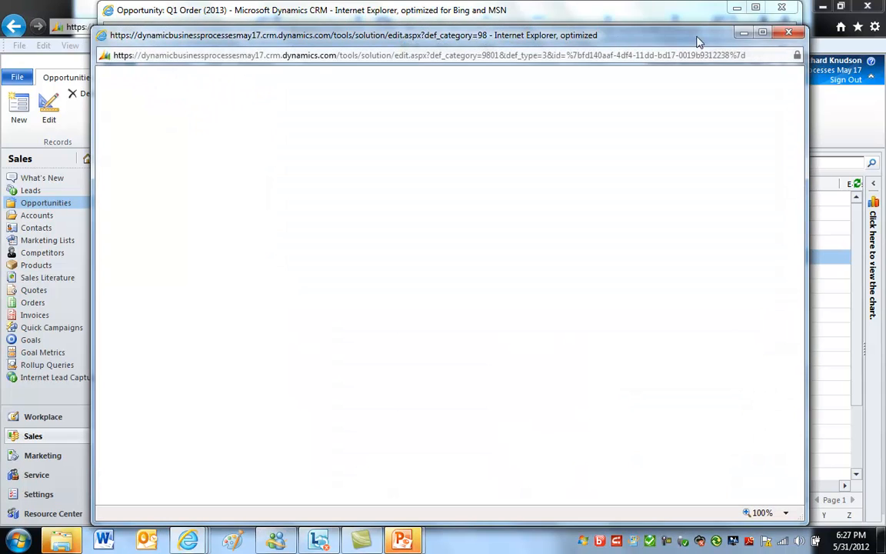
left_click(787, 33)
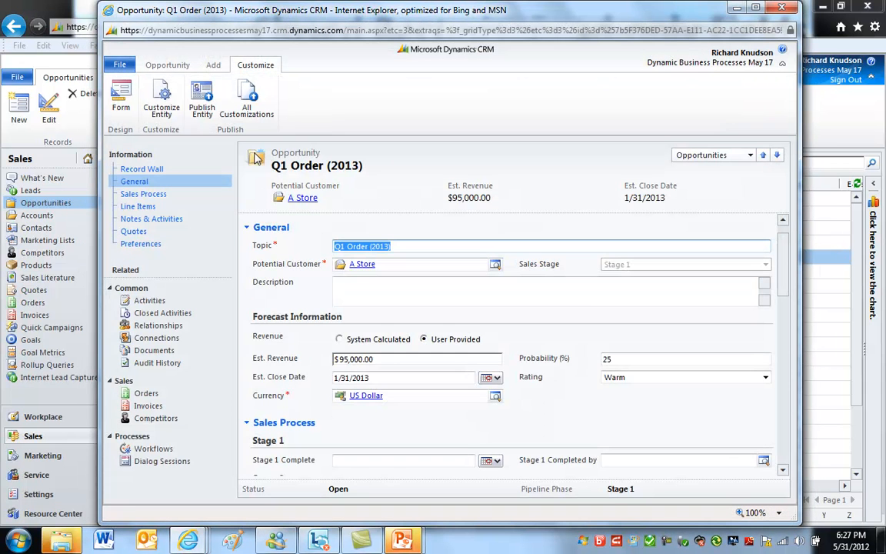
left_click(201, 99)
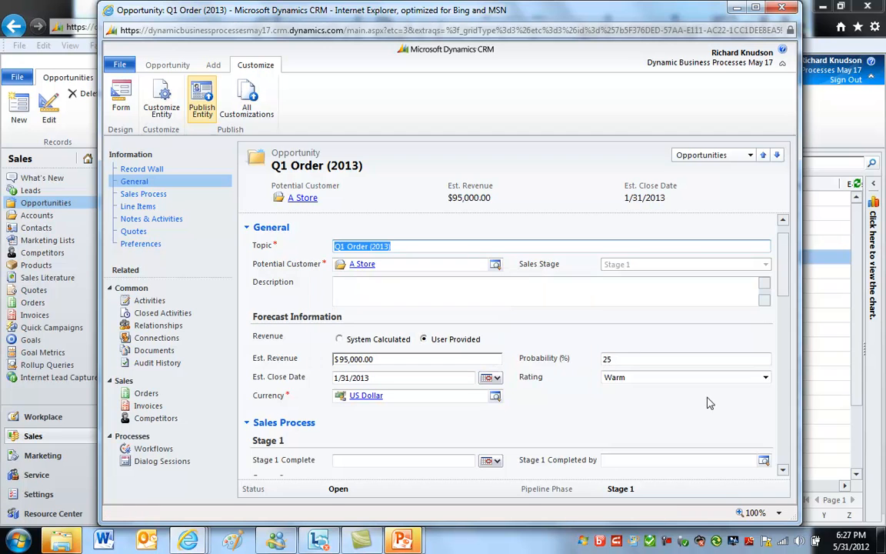
Save and close the Q1 Order (2013) opportunity and reopen it from the Open Opportunities list
left_click(164, 66)
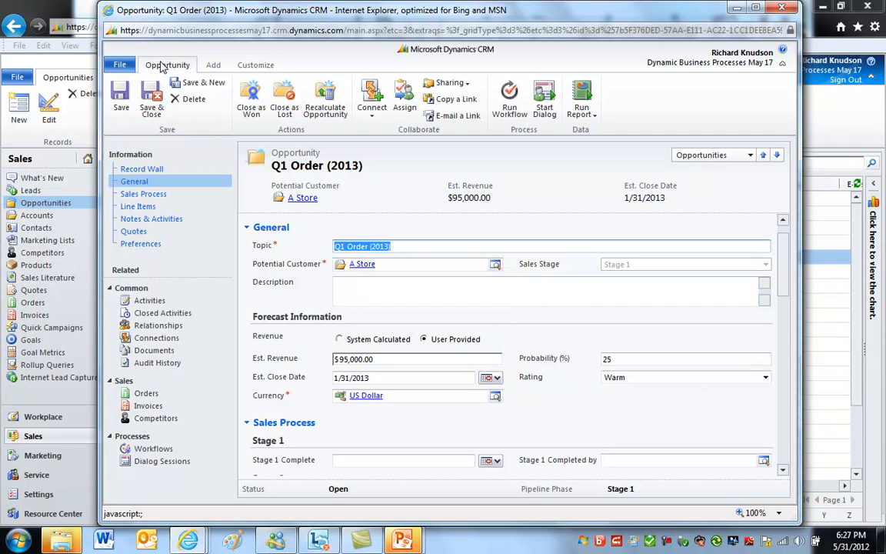
left_click(148, 100)
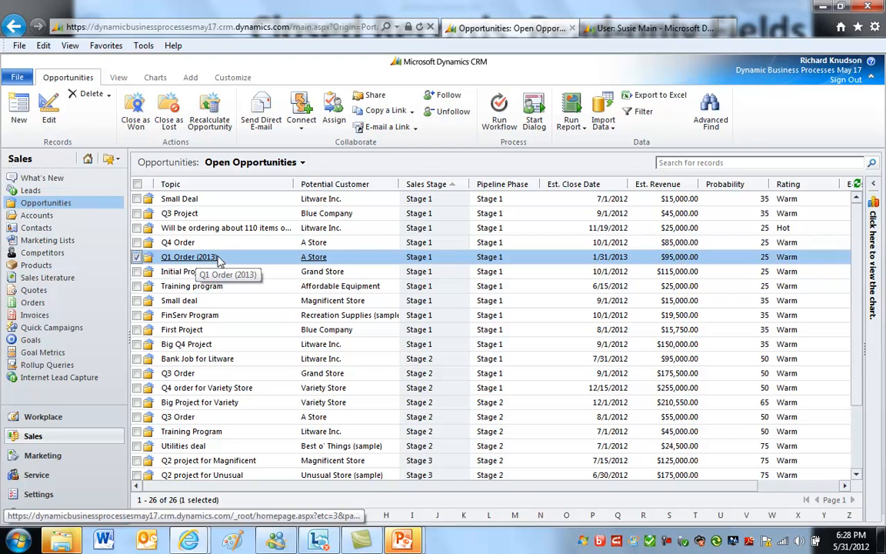
left_click(189, 257)
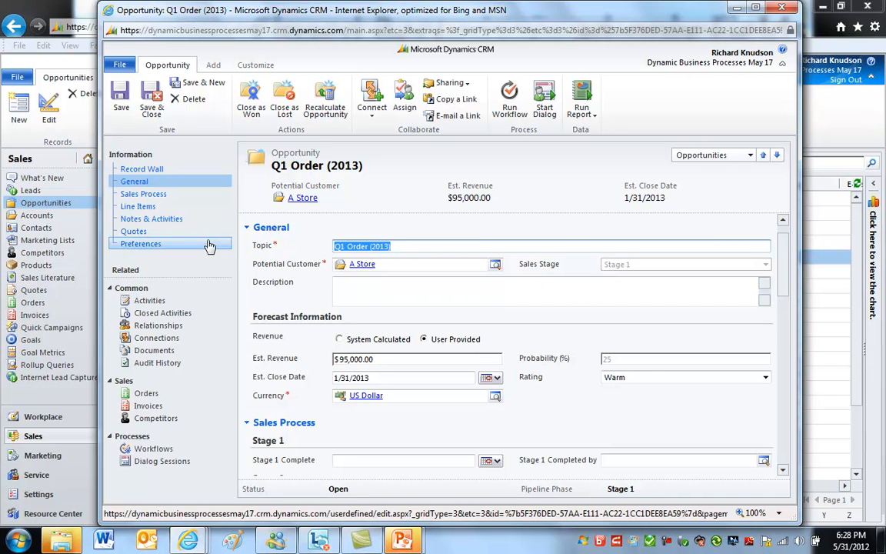
Set Stage 1 Complete to 5/28/2012, choose the user in Stage 1 Completed by, and save the opportunity
left_click(156, 196)
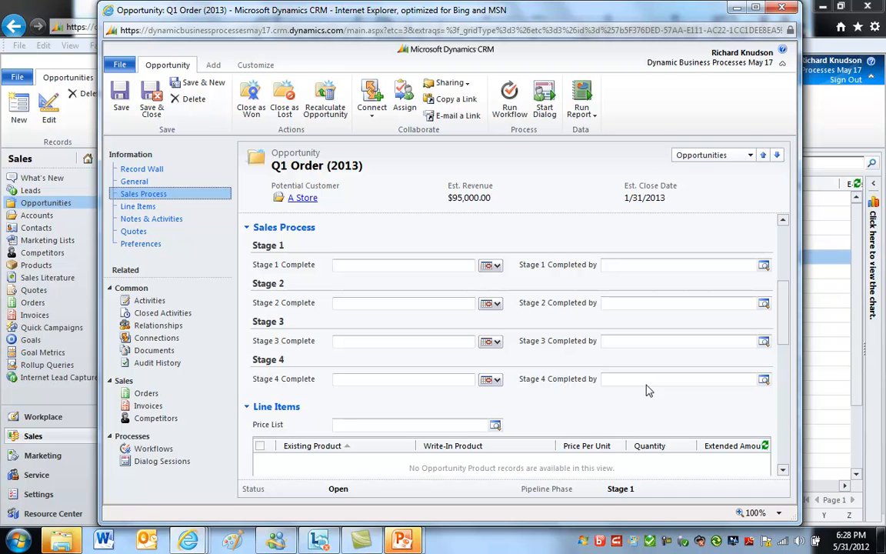
left_click(498, 267)
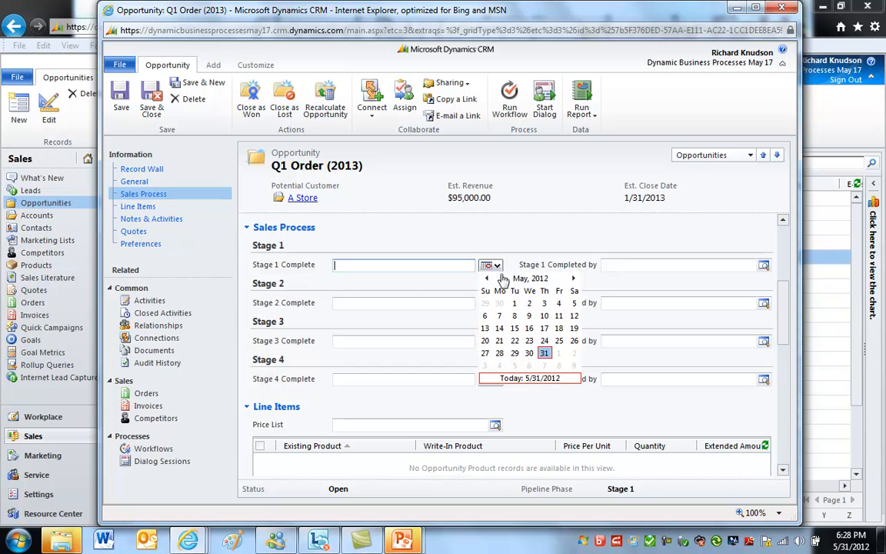
left_click(499, 354)
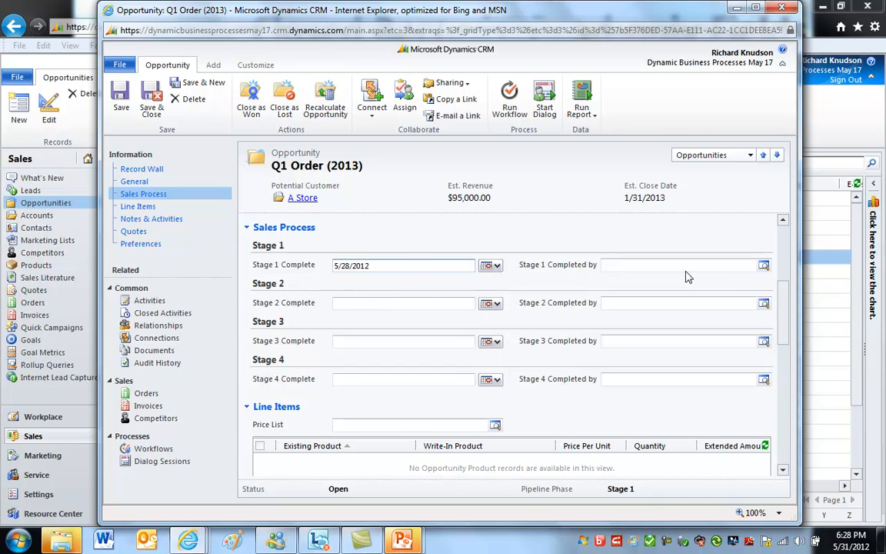
left_click(764, 264)
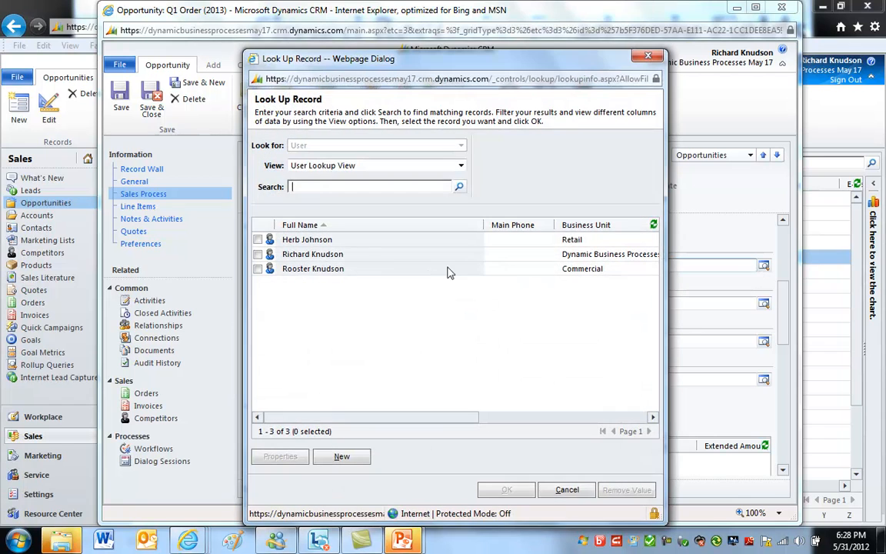
double_click(382, 256)
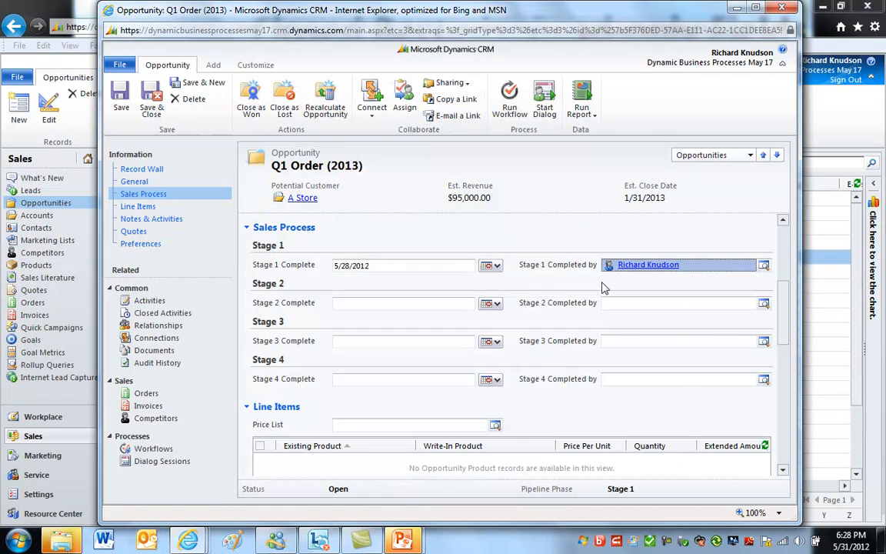
left_click(389, 268)
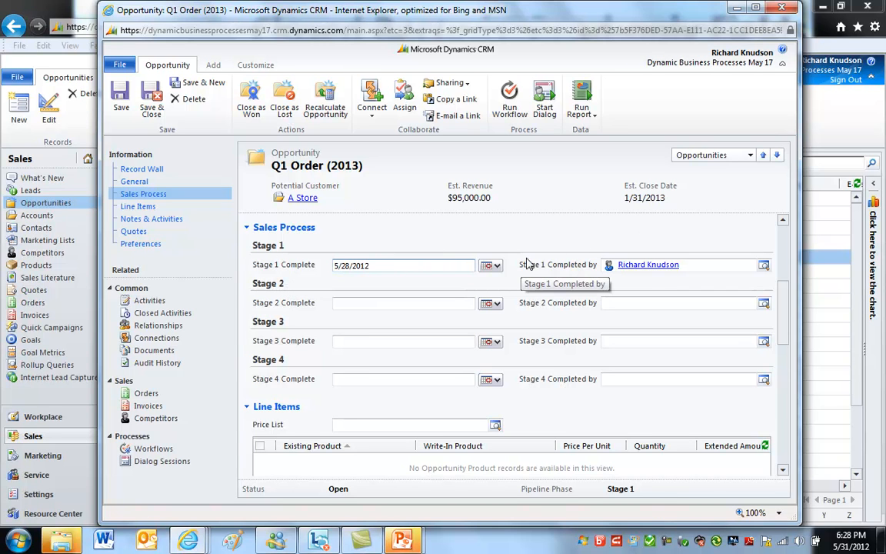
left_click(368, 266)
left_click(692, 274)
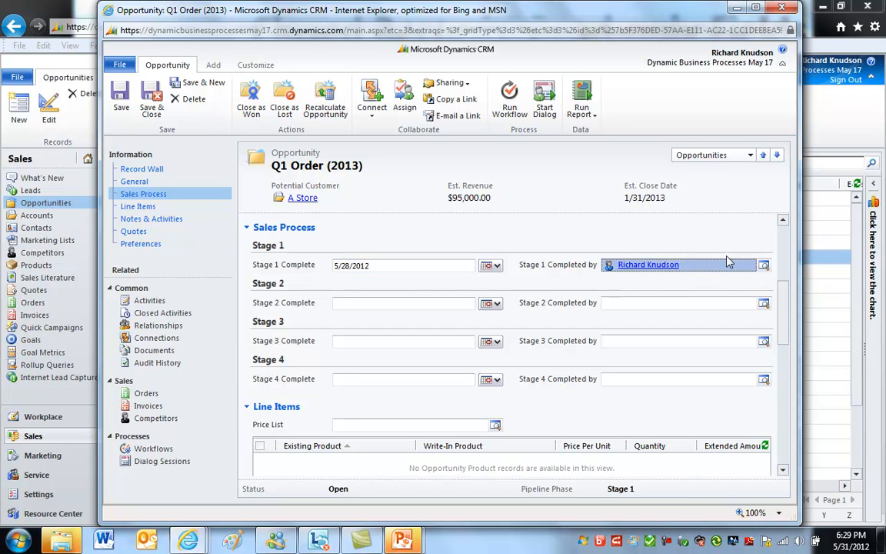
left_click_drag(785, 308, 785, 304)
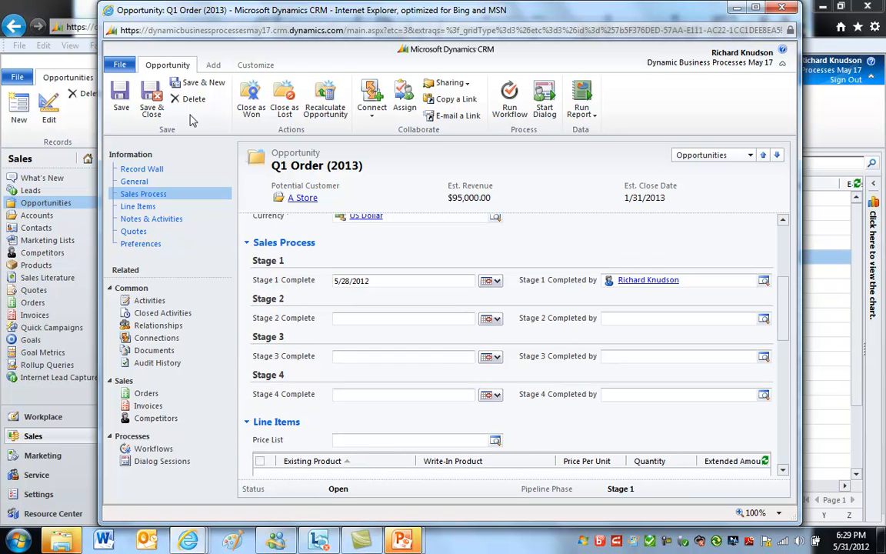
left_click(119, 96)
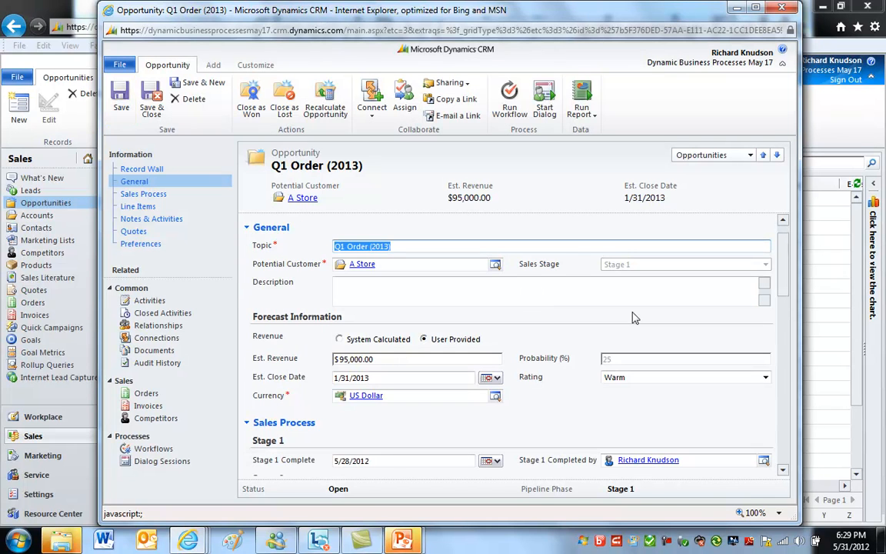
Open the opportunity's Gated Sales Process workflow job and examine its progress through the stages
left_click(174, 451)
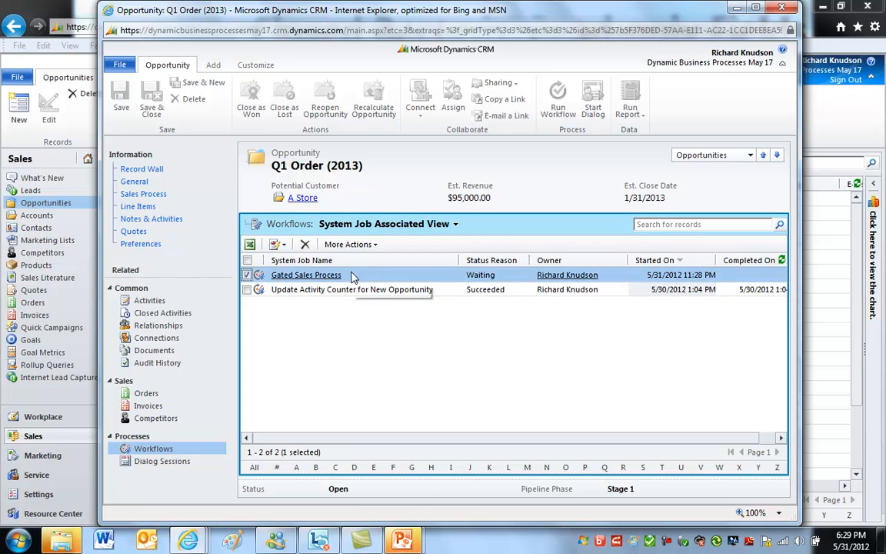
left_click(328, 275)
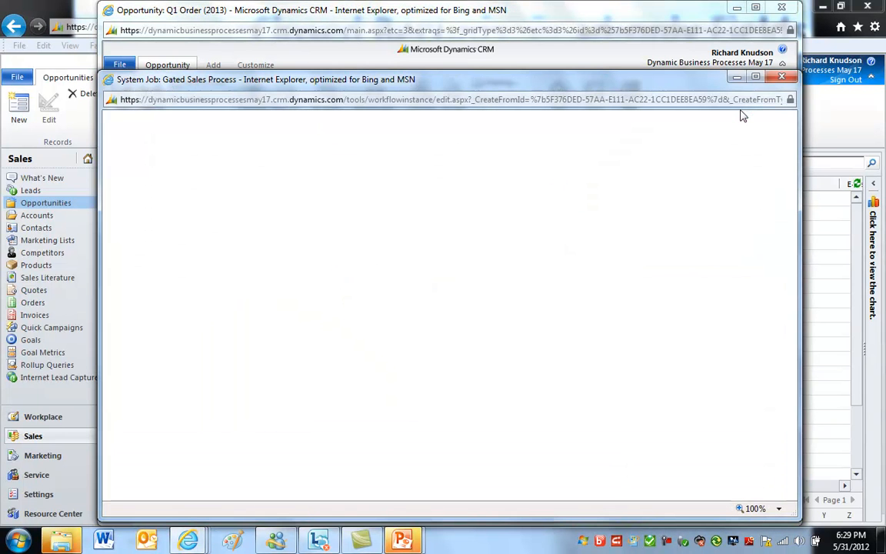
left_click_drag(796, 276, 777, 341)
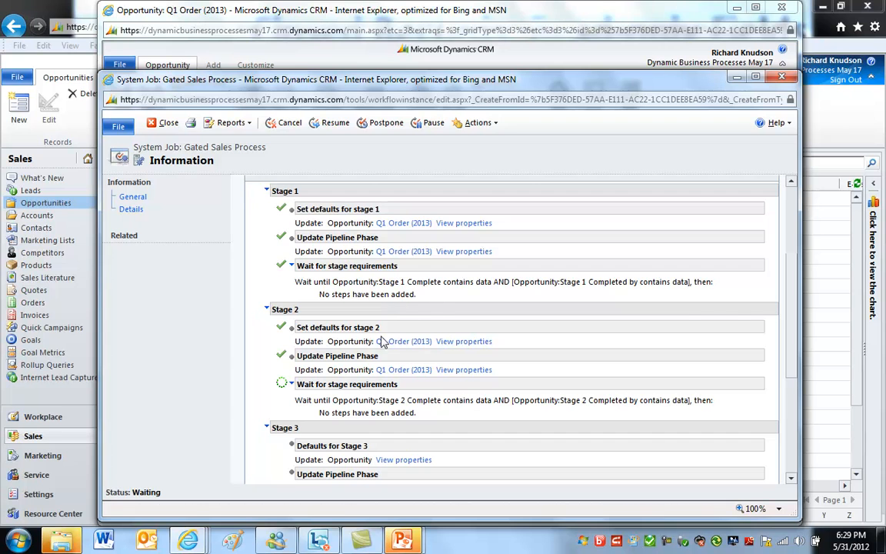
scroll(486, 374, "down", 2)
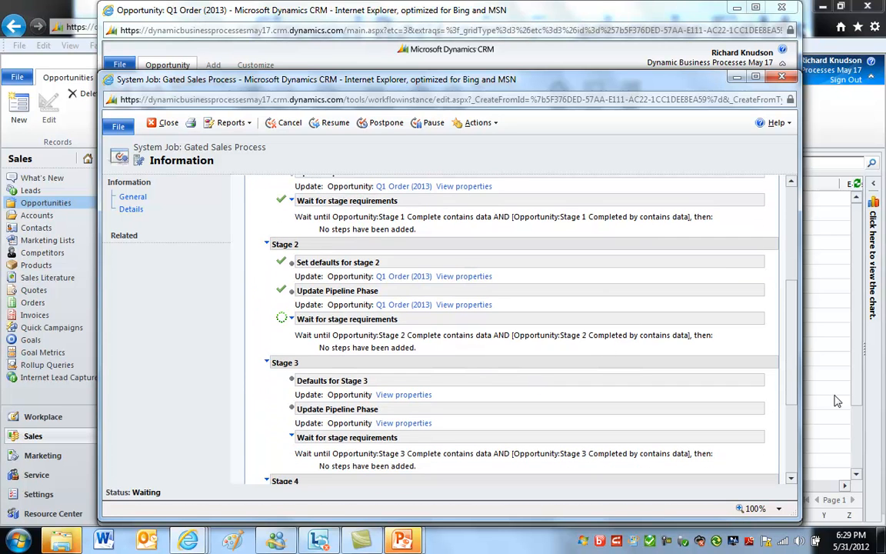
left_click_drag(789, 396, 777, 99)
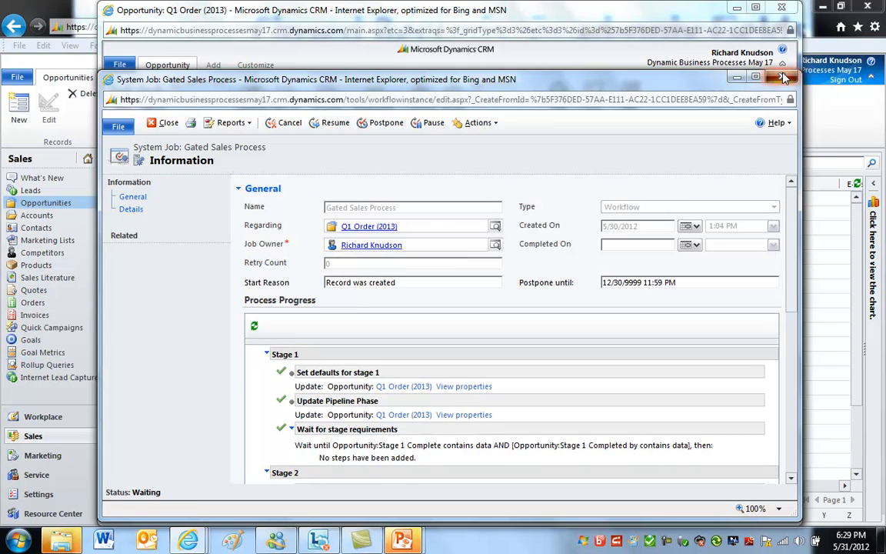
Close the workflow job and refresh the opportunity's General section to check Sales Stage and Probability
left_click(783, 76)
left_click(132, 182)
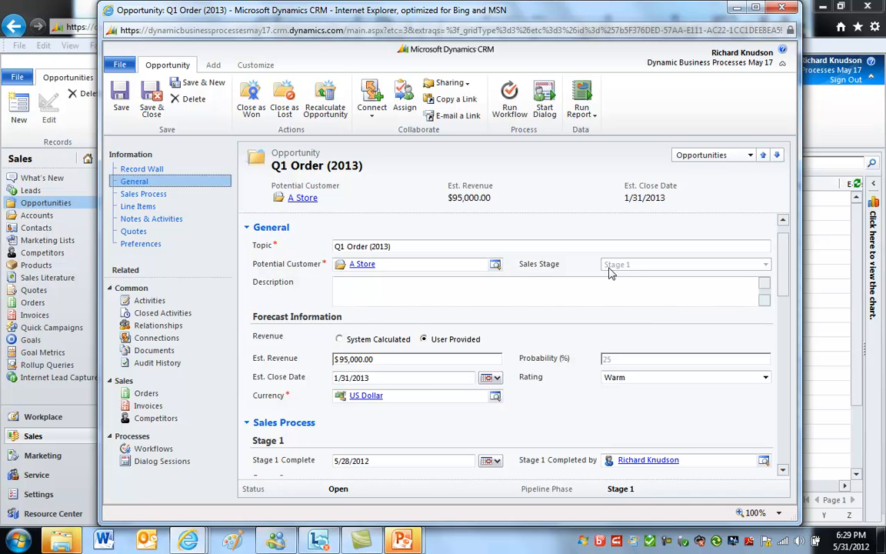
key("F5")
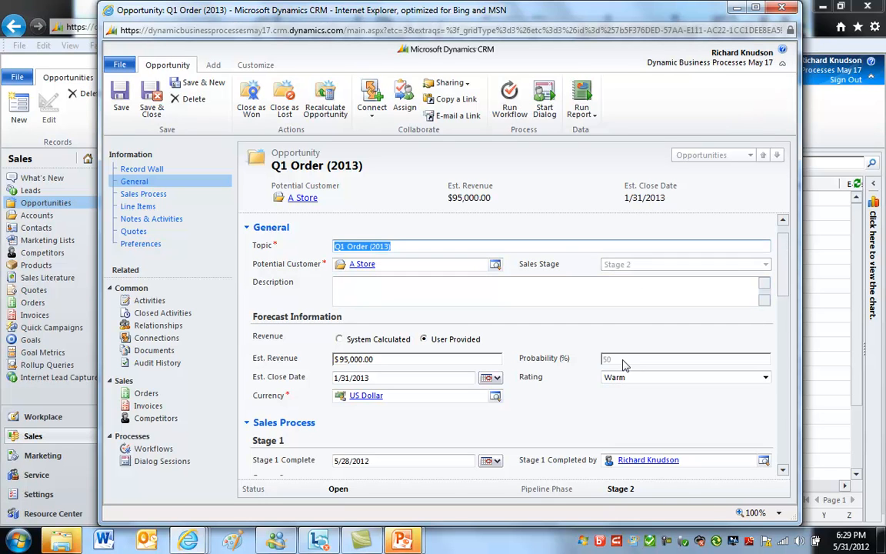
Set Stage 2 Complete to 5/31/2012, enter the user in Stage 2 Completed by, and save the opportunity
left_click(148, 194)
left_click(492, 304)
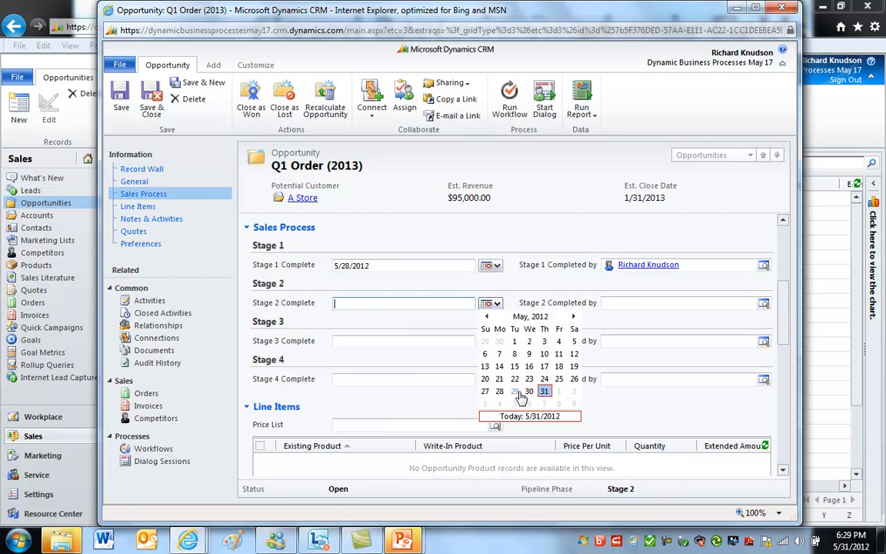
left_click(545, 391)
left_click(669, 303)
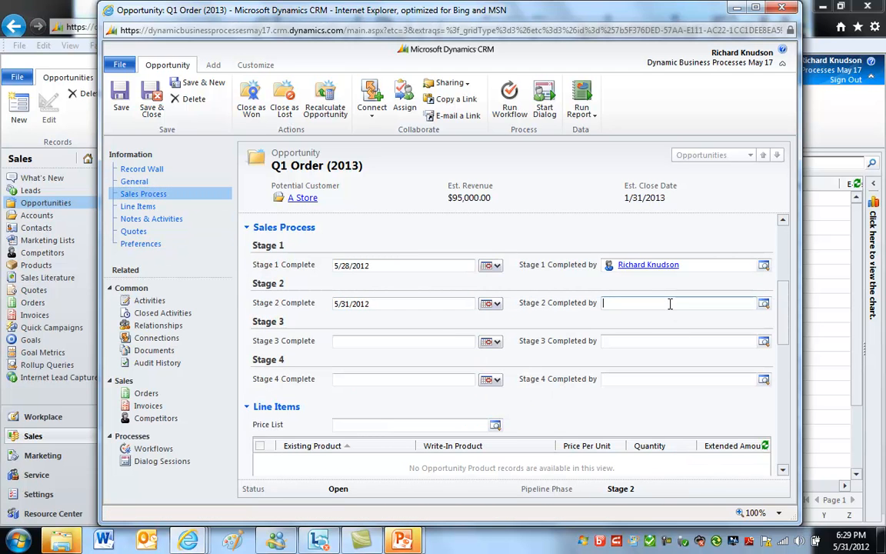
type("herb")
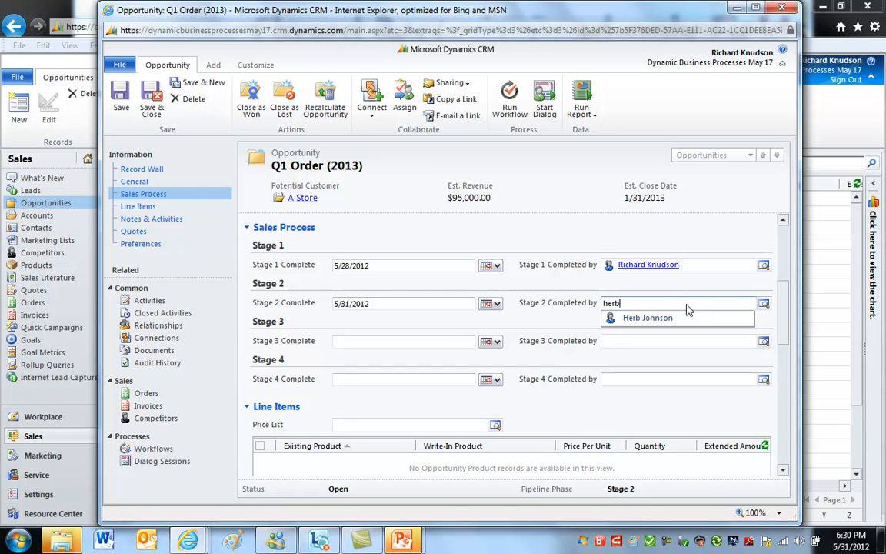
key("Tab")
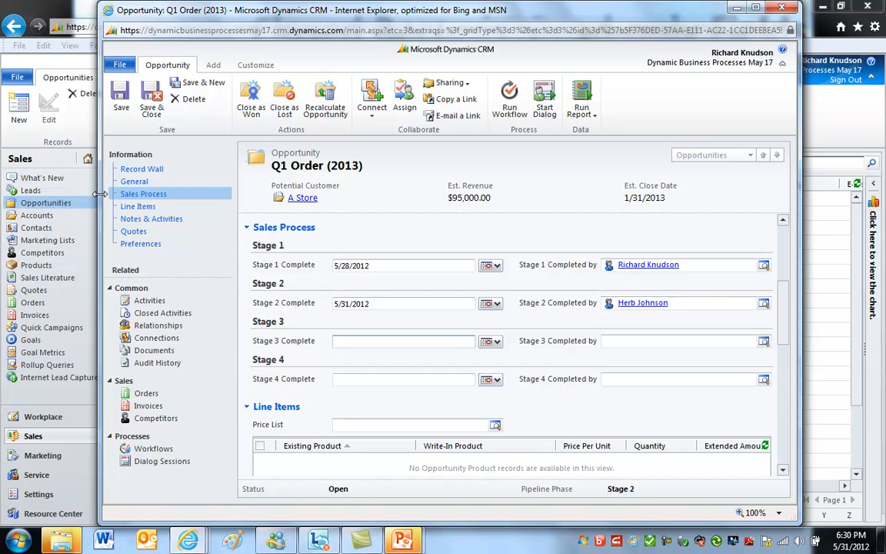
left_click(120, 96)
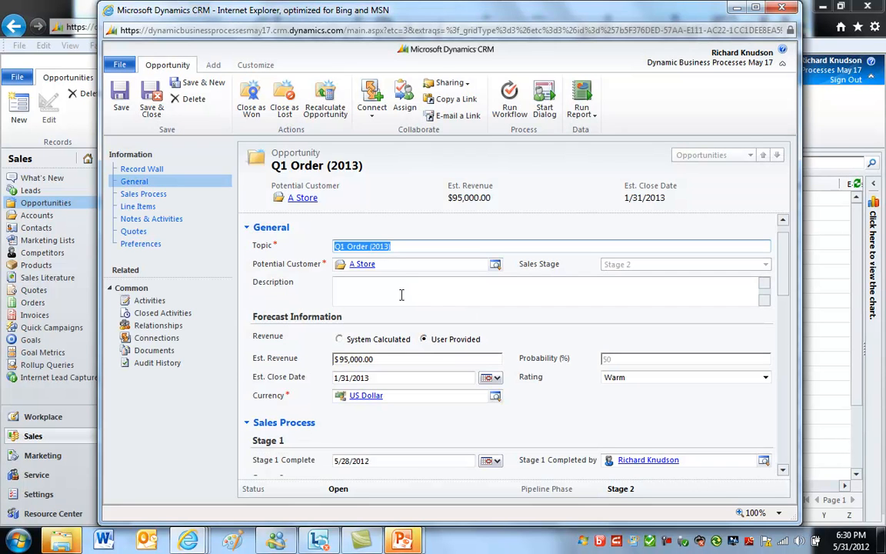
Reopen the Gated Sales Process job from the opportunity's workflows and review its Stage 2 to Stage 4 progress
left_click(145, 450)
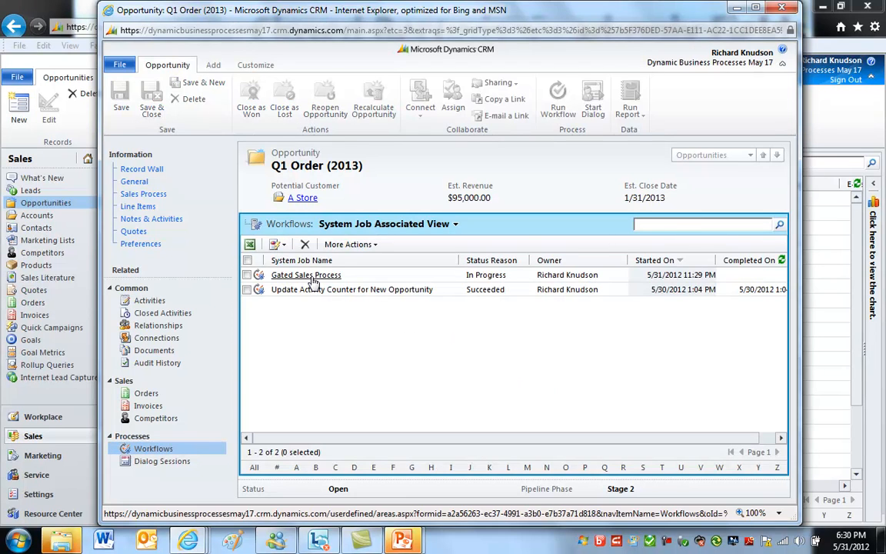
left_click(312, 280)
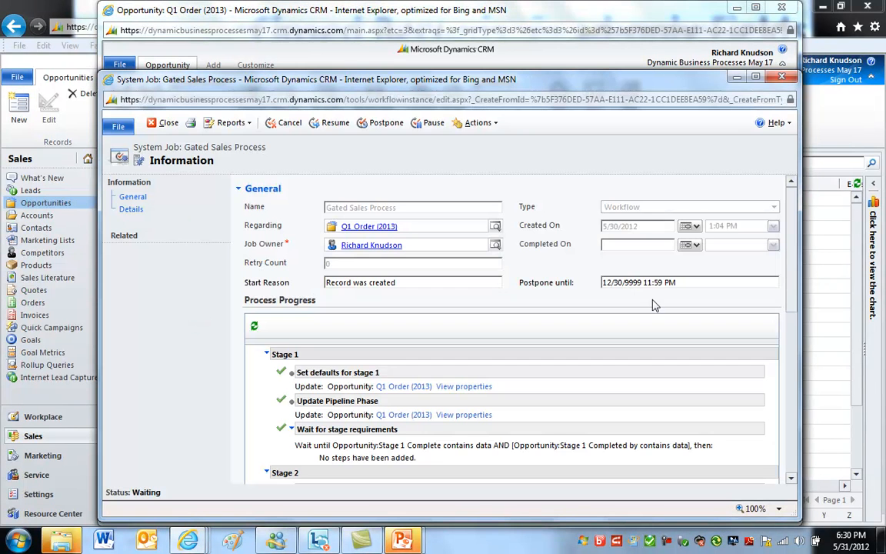
scroll(795, 354, "down", 3)
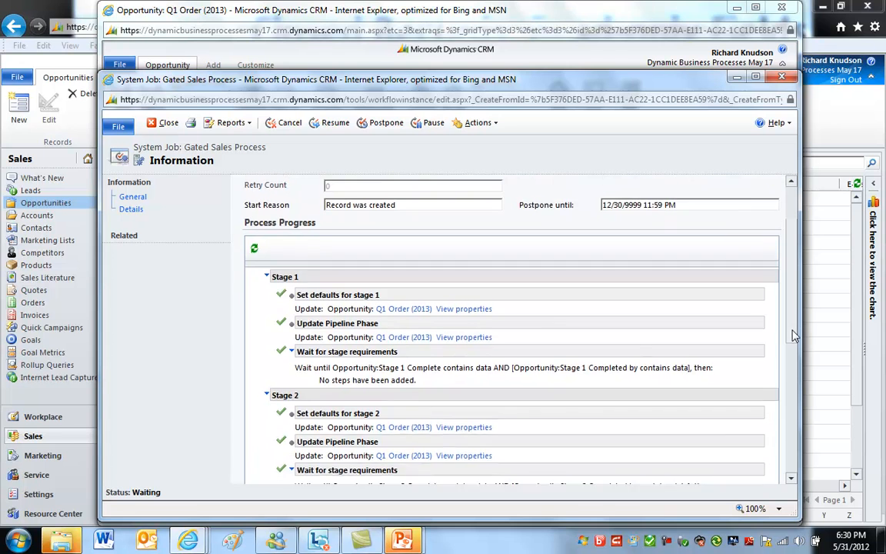
scroll(795, 354, "down", 5)
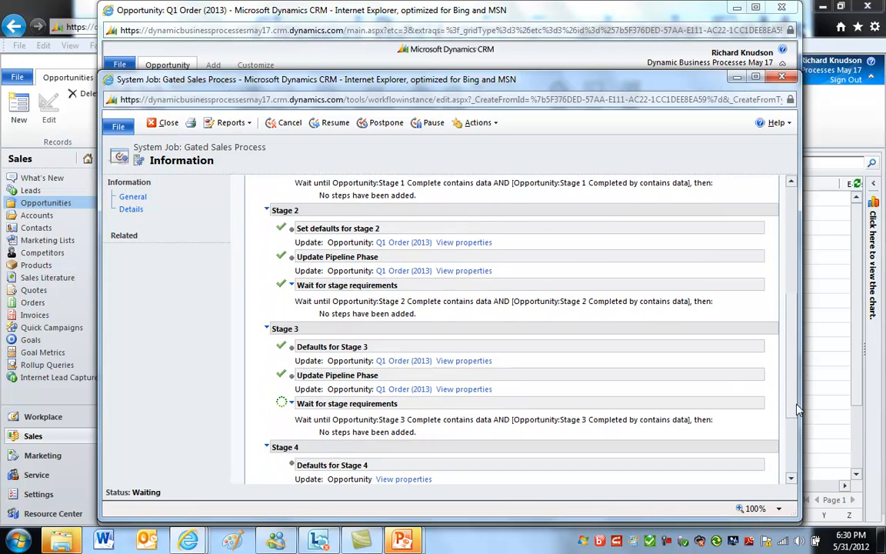
scroll(800, 422, "down", 1)
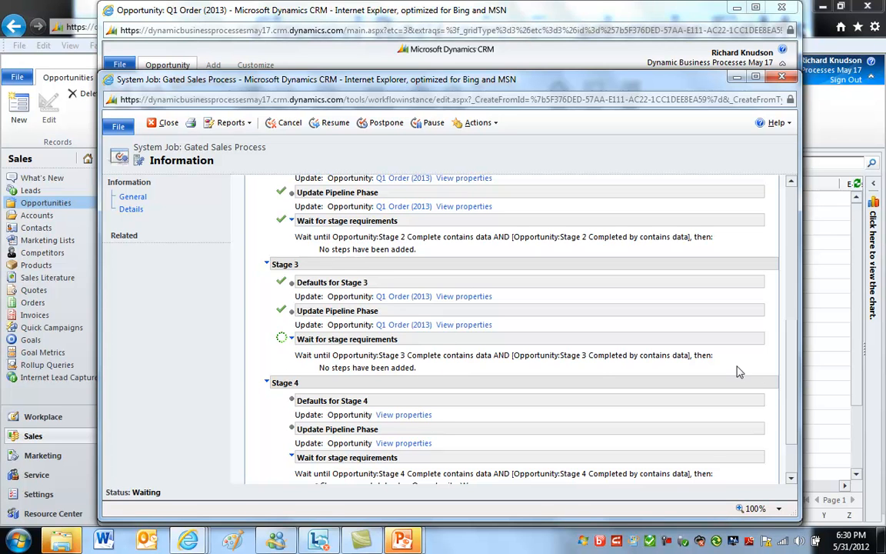
scroll(793, 420, "up", 10)
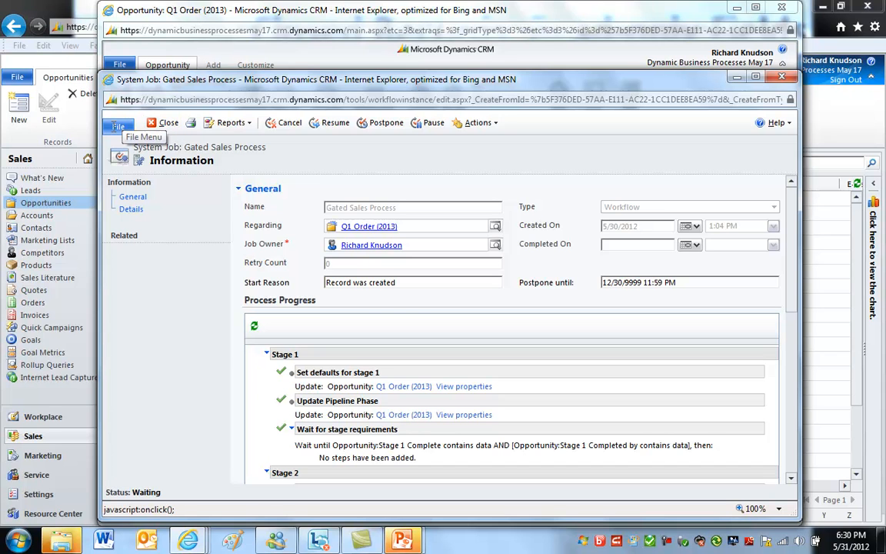
Open a print preview of the Gated Sales Process job and maximize it to read the steps' start and completion times
left_click(119, 126)
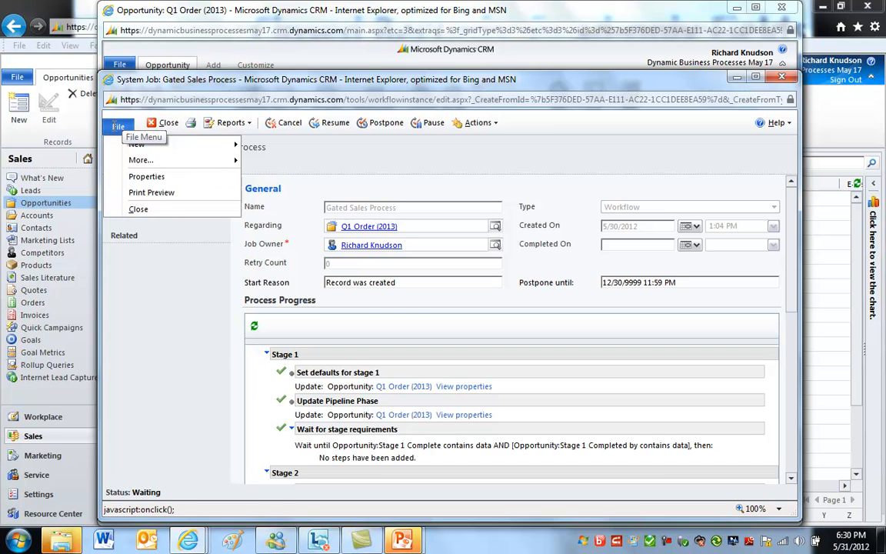
left_click(132, 145)
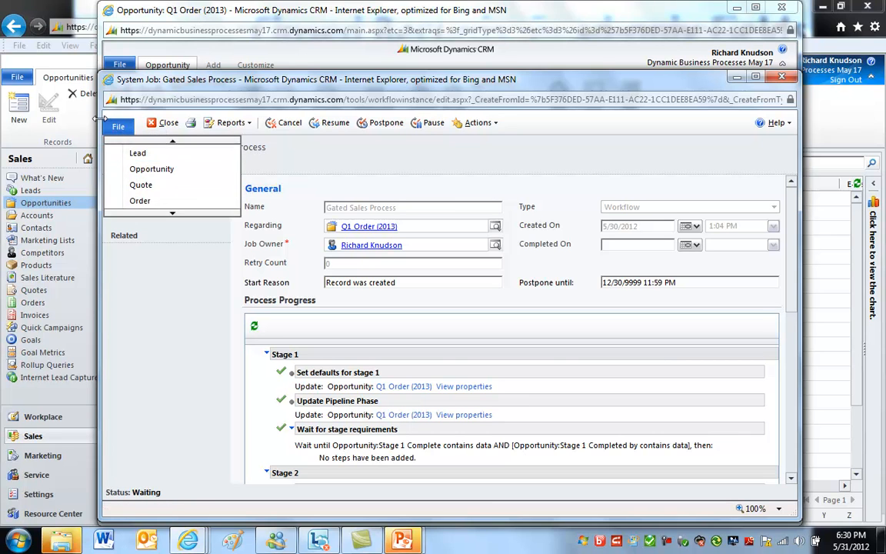
left_click(119, 129)
left_click(118, 127)
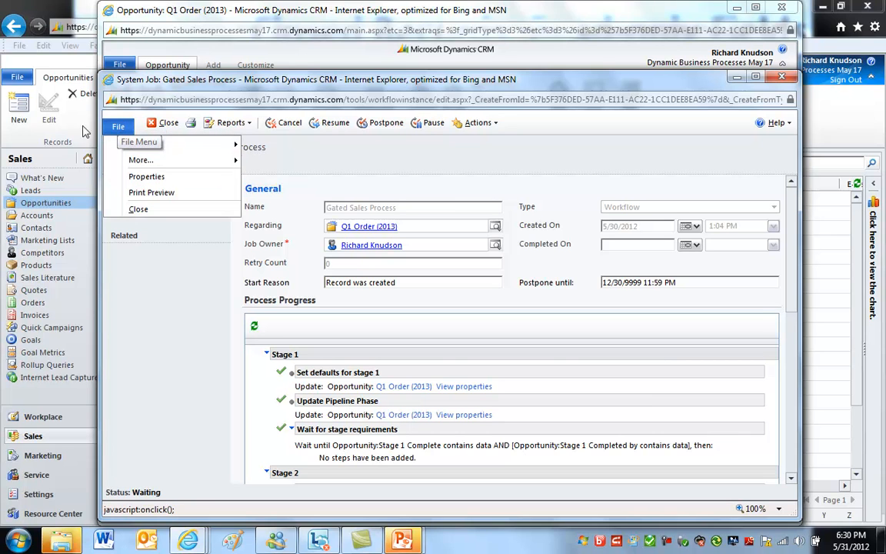
left_click(162, 196)
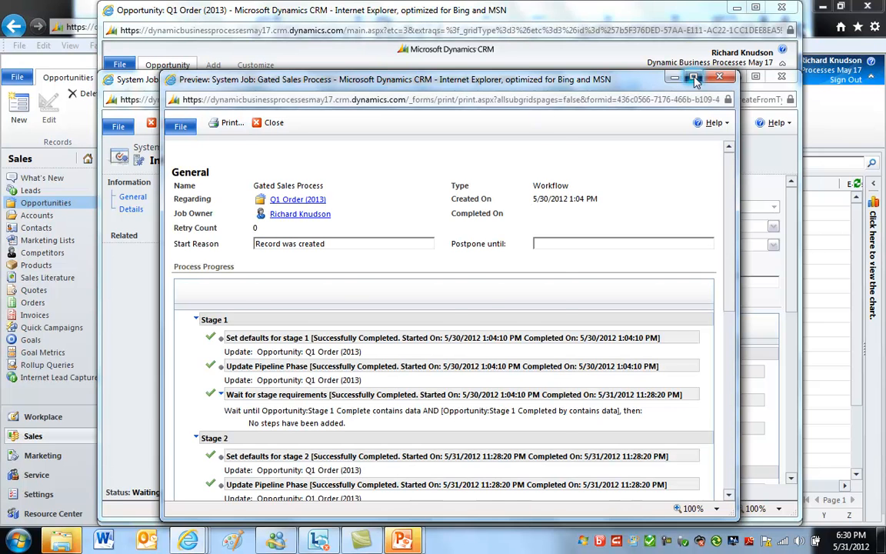
double_click(627, 75)
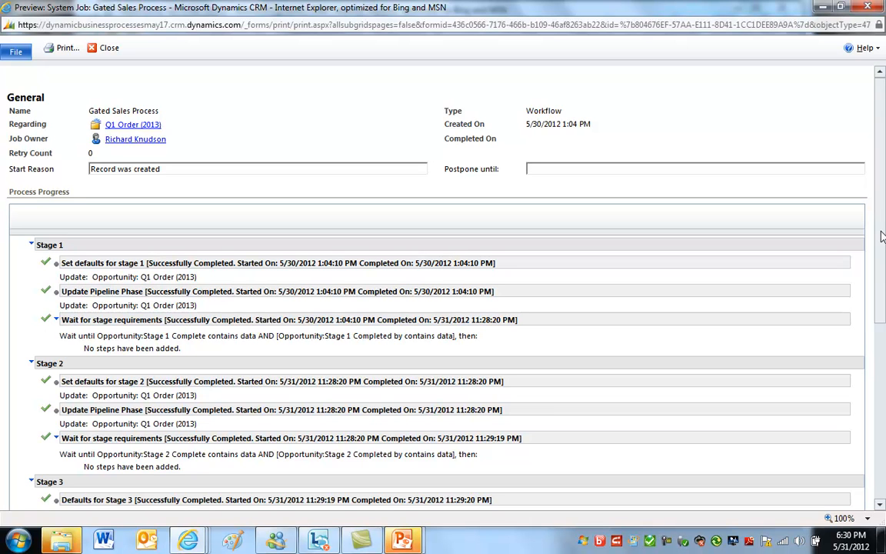
Look through the rest of the print preview, then close the preview, the job and the Q1 Order (2013) opportunity
left_click_drag(883, 237, 882, 414)
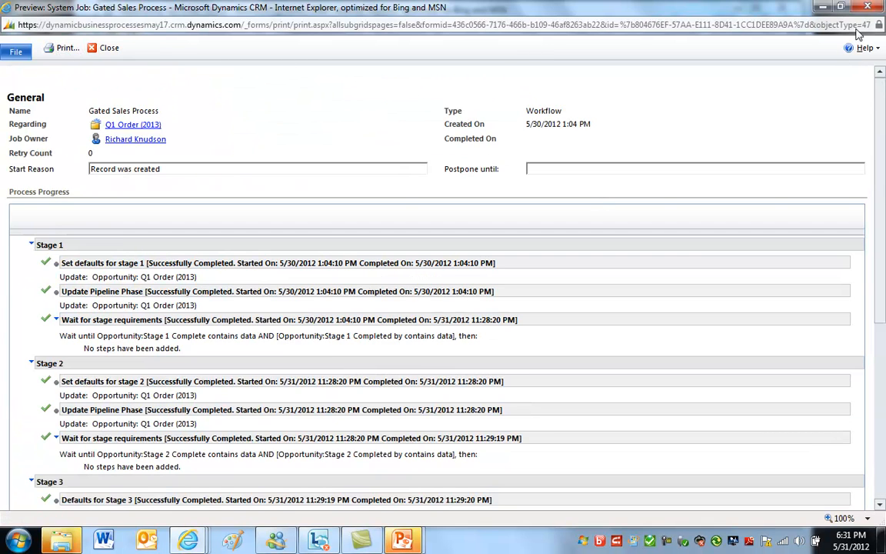
left_click(868, 6)
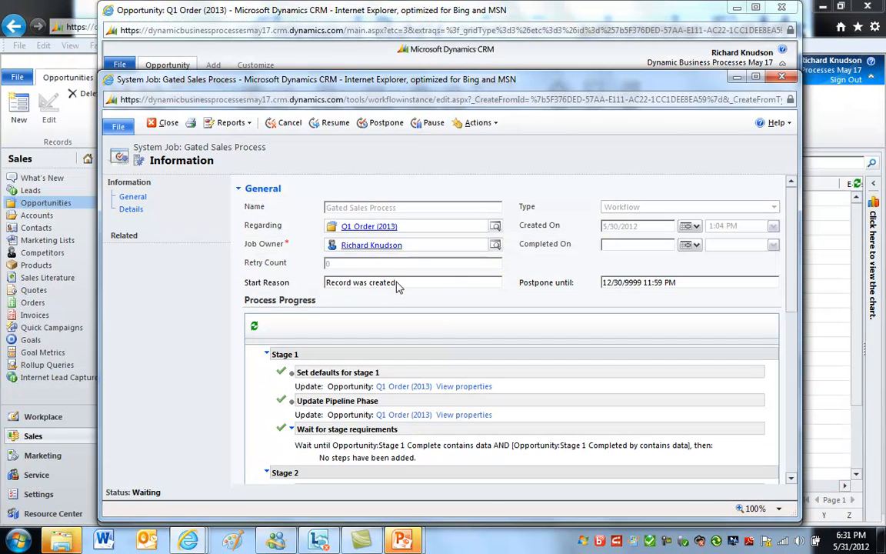
left_click(782, 77)
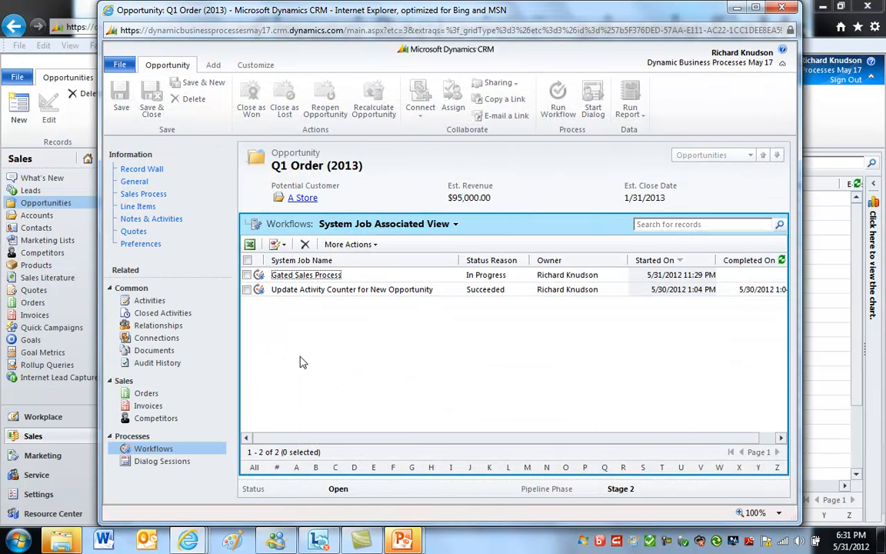
left_click(377, 279)
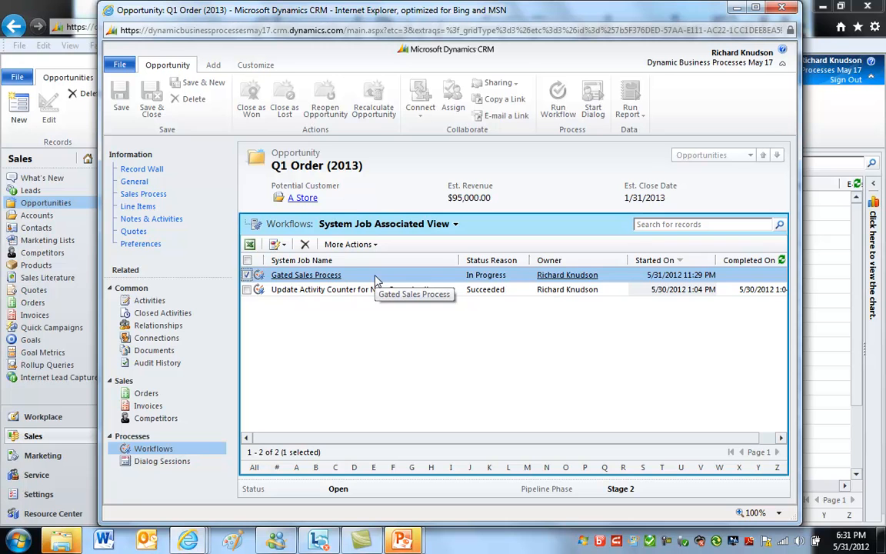
left_click(786, 7)
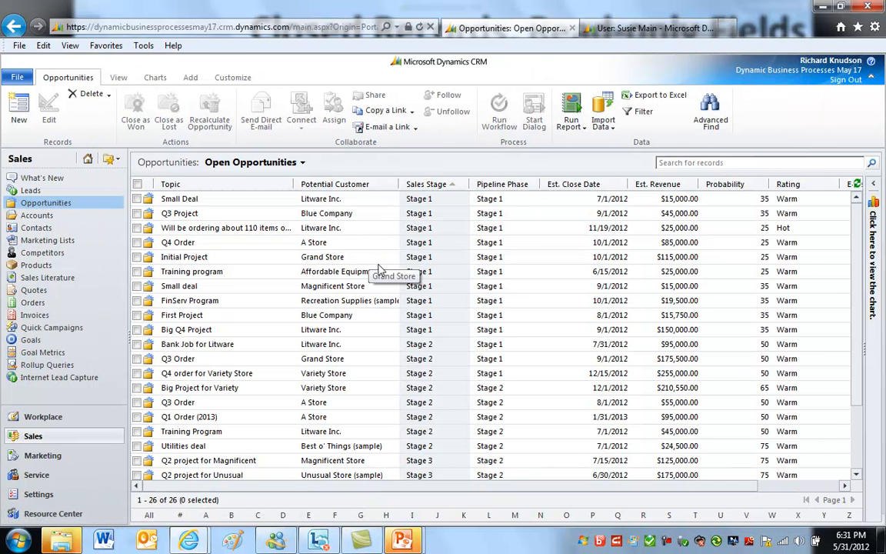
left_click(530, 261)
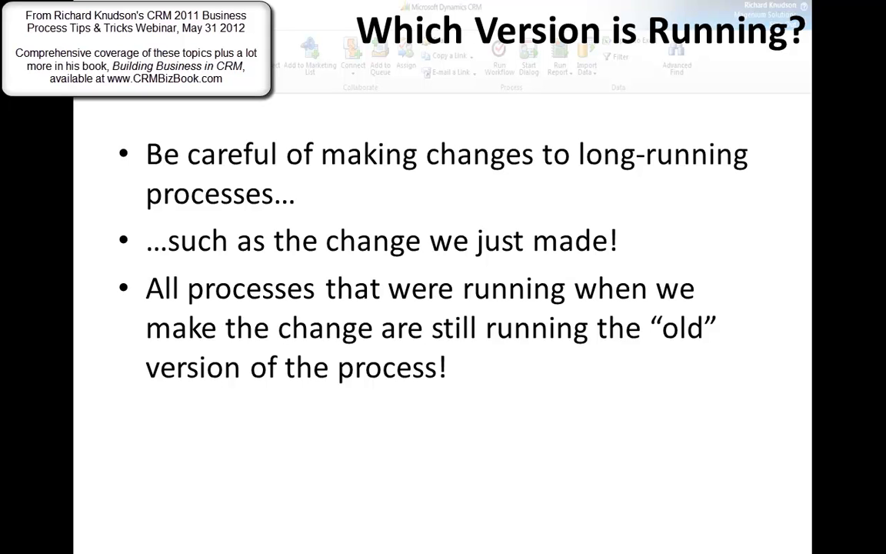
Switch from the PowerPoint slide show back to the Dynamics CRM window with the Open Opportunities list
key("alt+Tab")
key("alt+Tab")
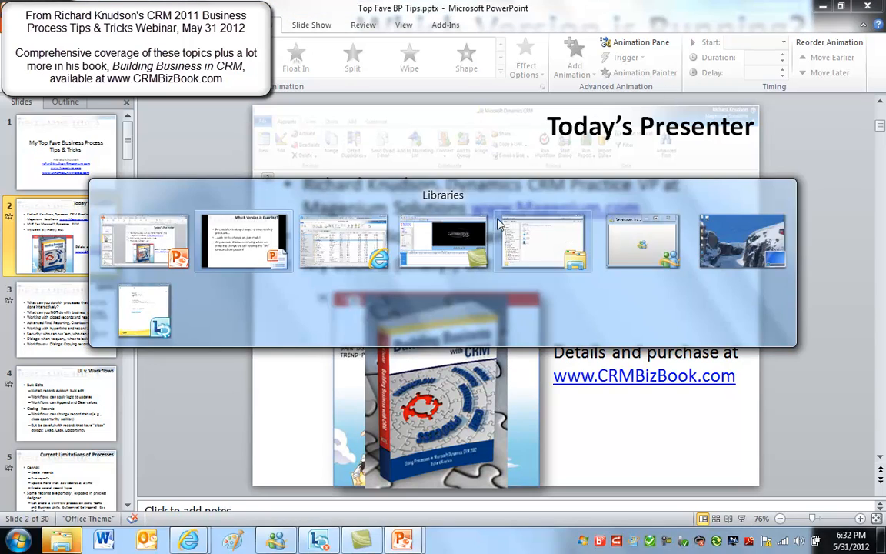
left_click(329, 253)
key("alt+Tab")
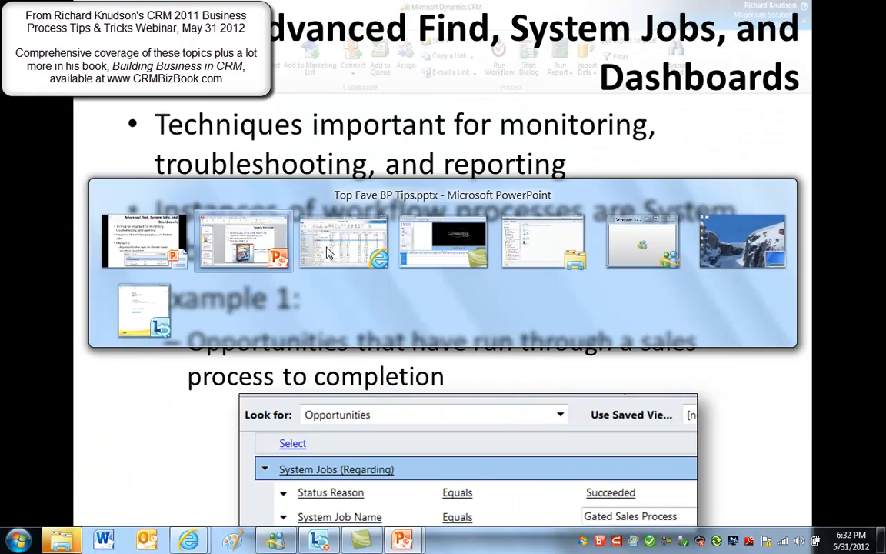
left_click(329, 252)
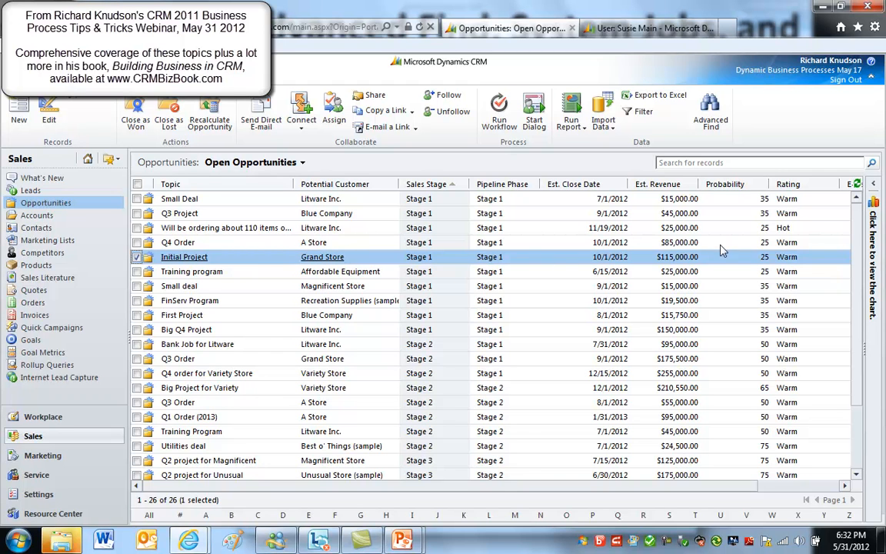
Open the Q3 Project opportunity and bring up its Gated Sales Process job from the related workflows
left_click(735, 213)
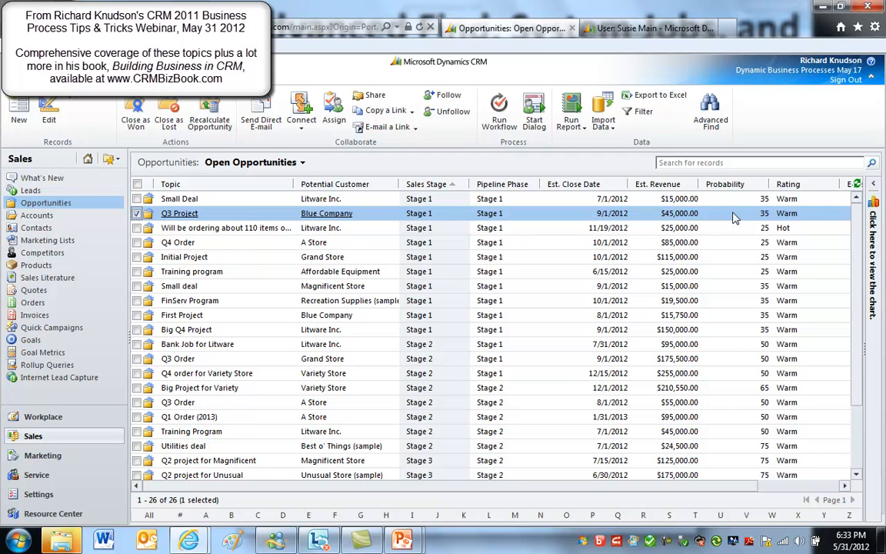
double_click(735, 216)
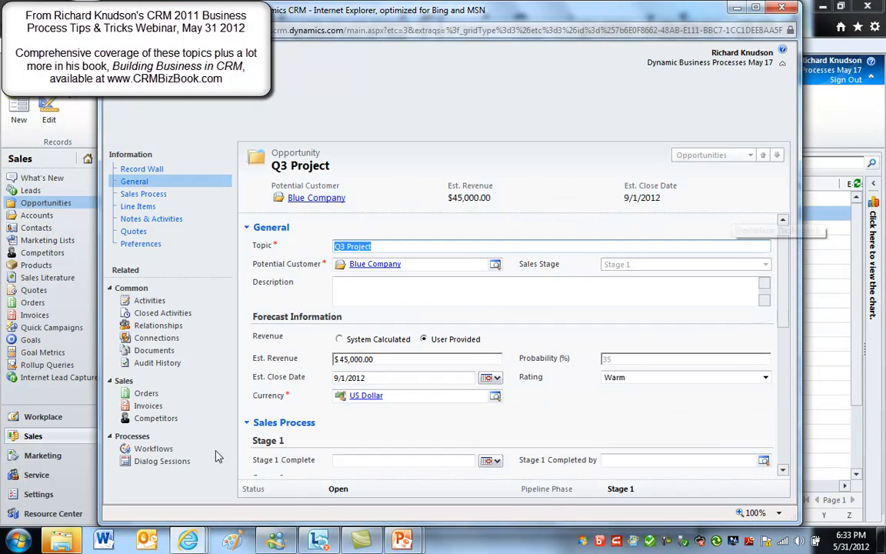
left_click(156, 451)
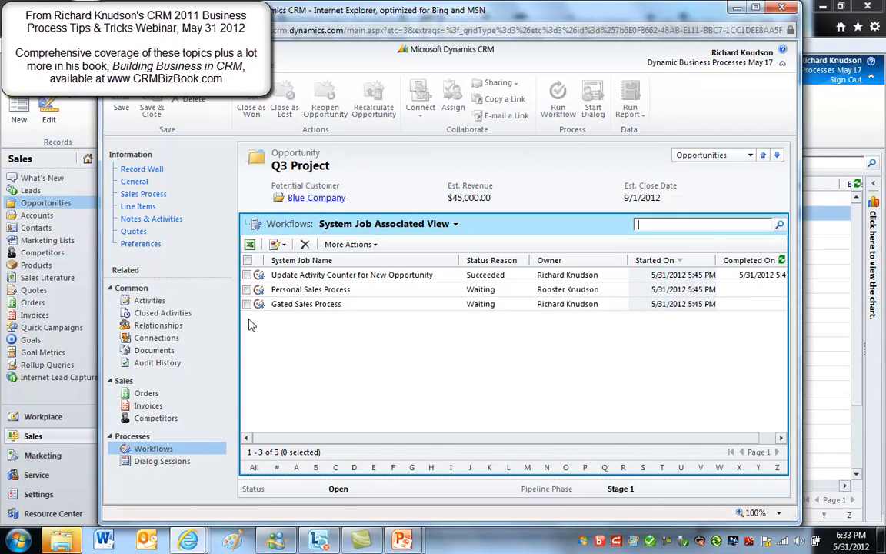
left_click(385, 305)
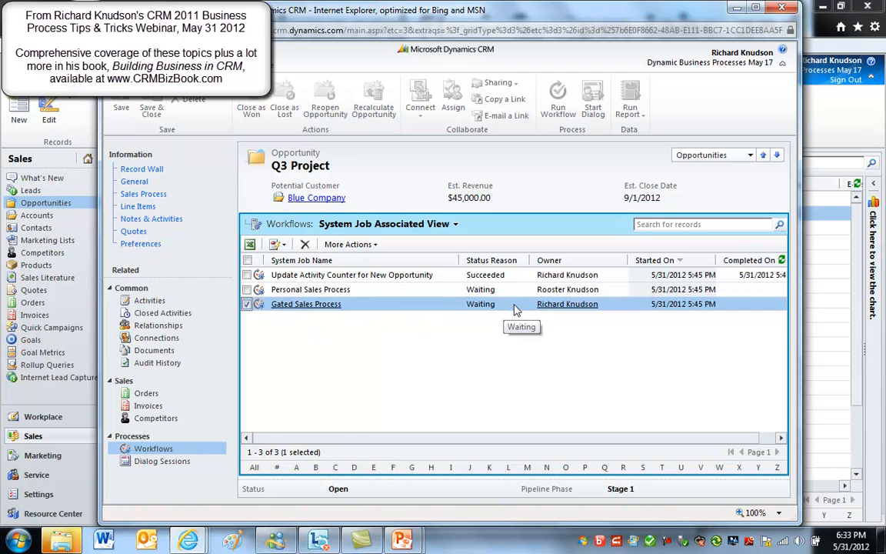
double_click(452, 306)
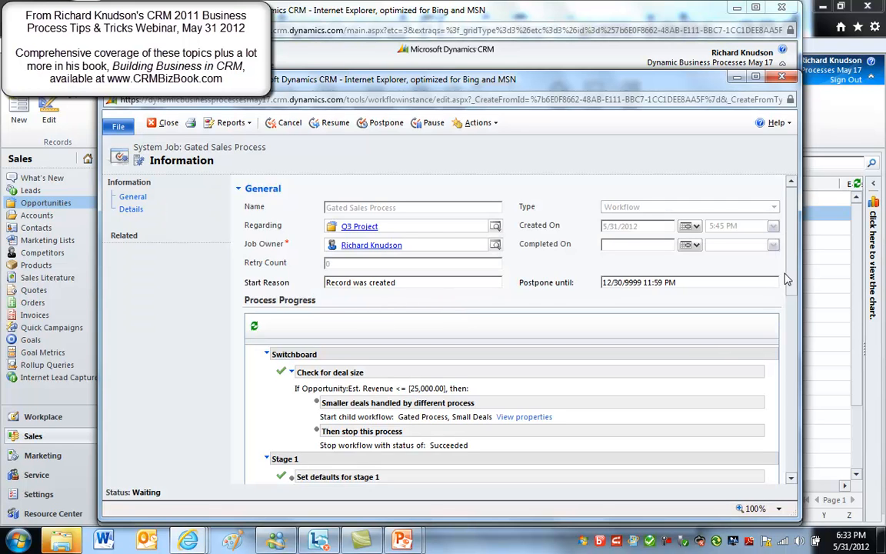
Review the Q3 Project job's stage progress and its "Set defaults for stage 1" properties, then close the job and opportunity
scroll(789, 330, "down", 3)
left_click_drag(792, 333, 789, 365)
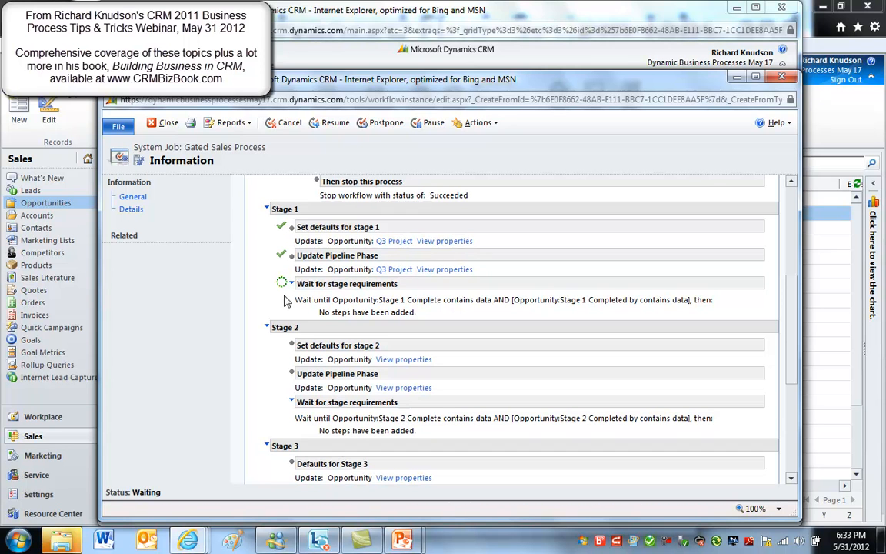
left_click(445, 241)
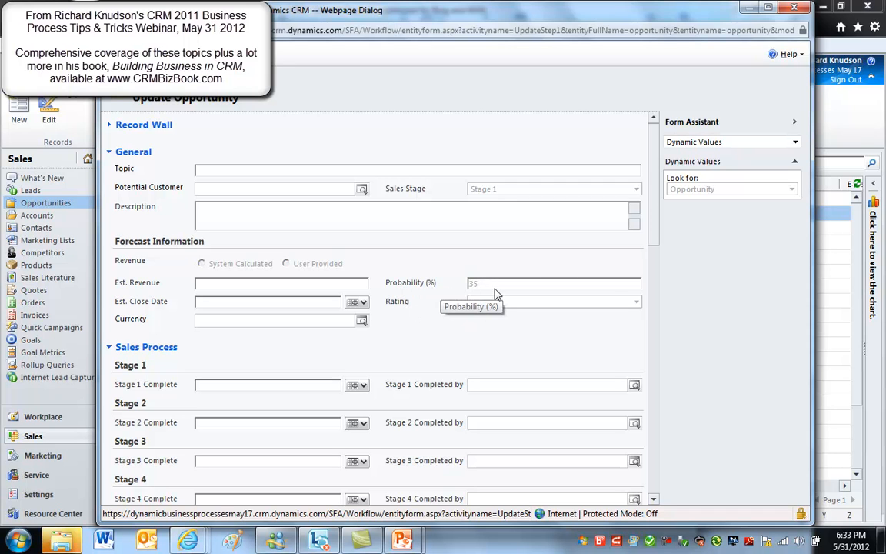
left_click(794, 10)
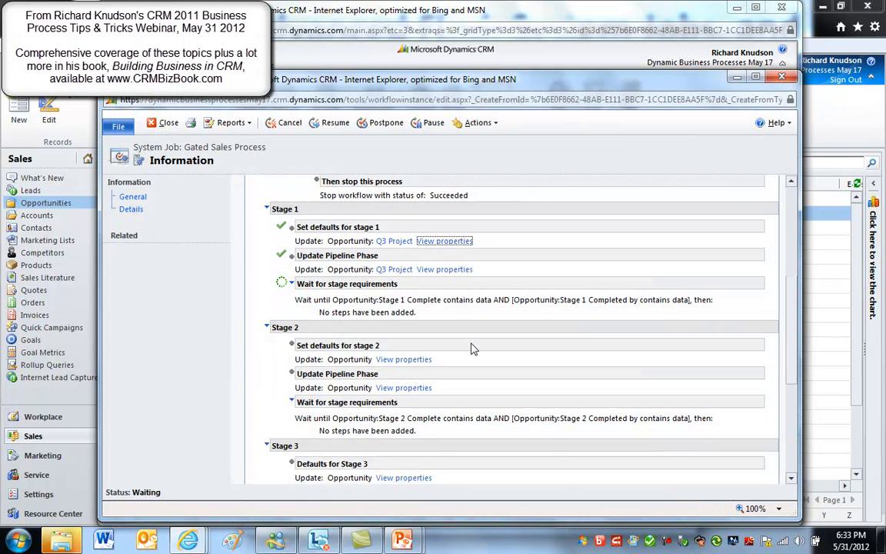
left_click(782, 78)
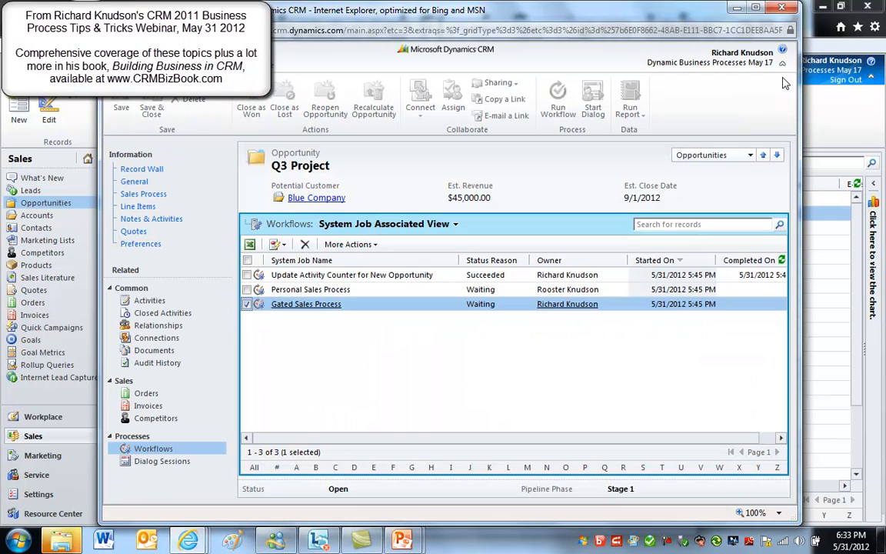
left_click(784, 9)
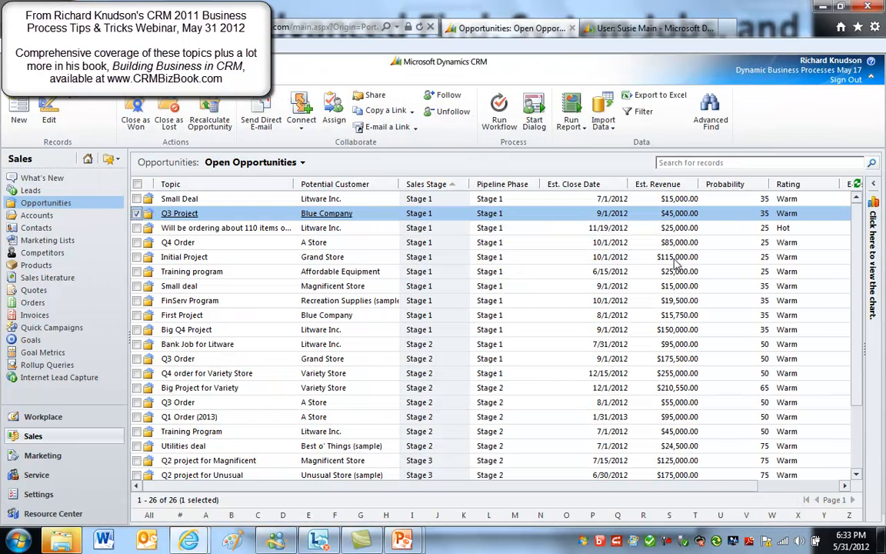
Open the Initial Project opportunity for Grand Store and bring up its Gated Sales Process job
left_click(548, 258)
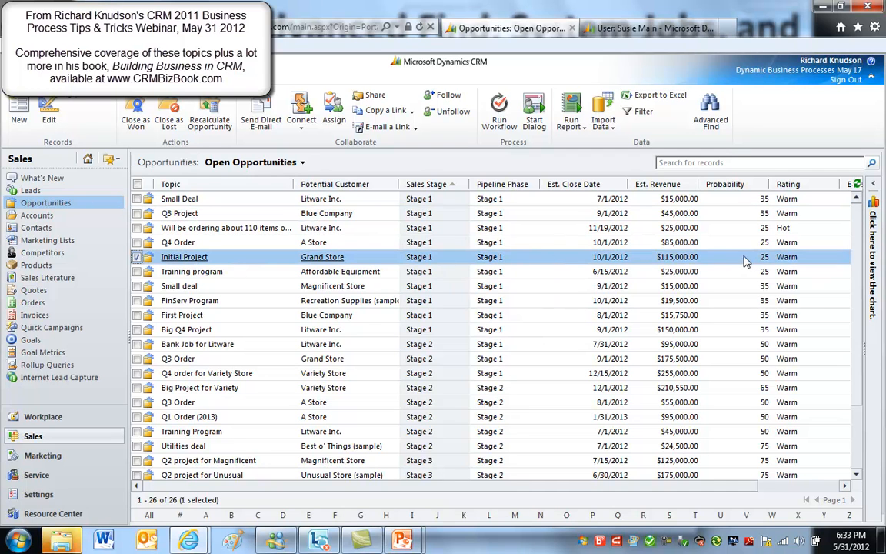
double_click(561, 257)
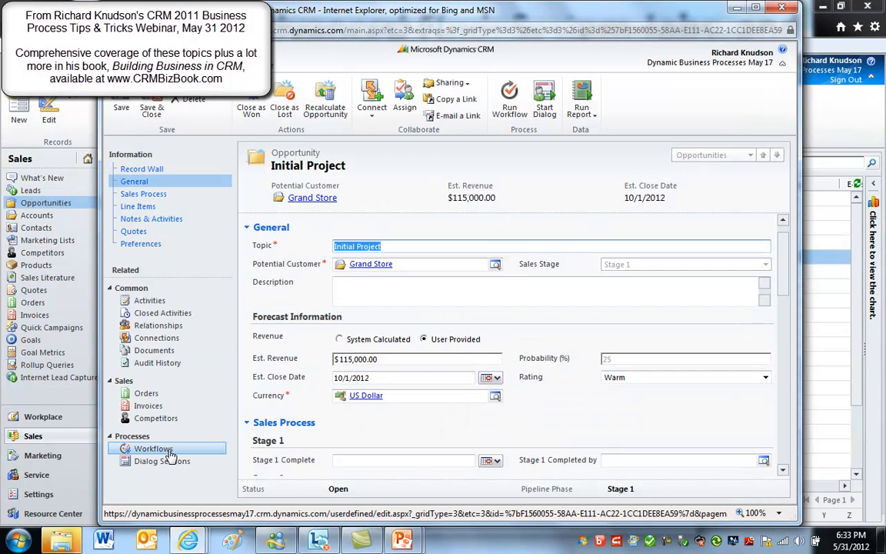
left_click(171, 451)
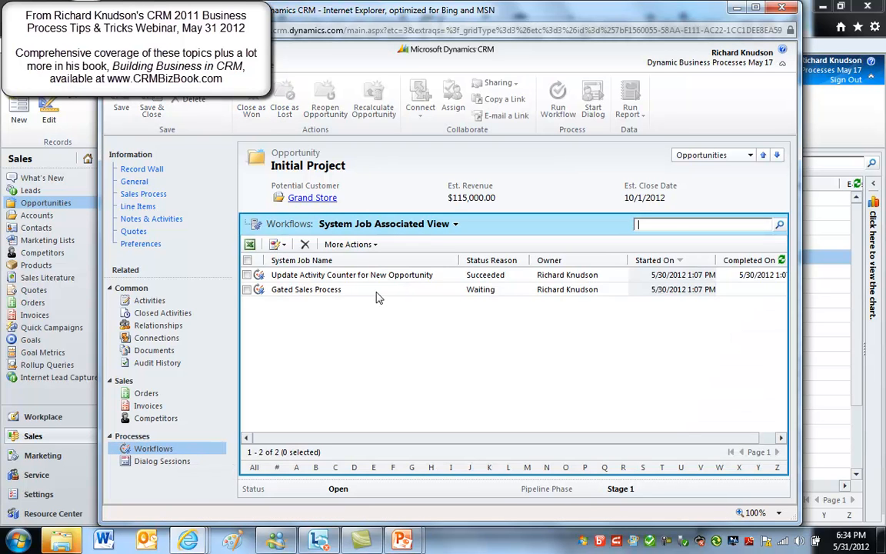
left_click(377, 292)
double_click(377, 293)
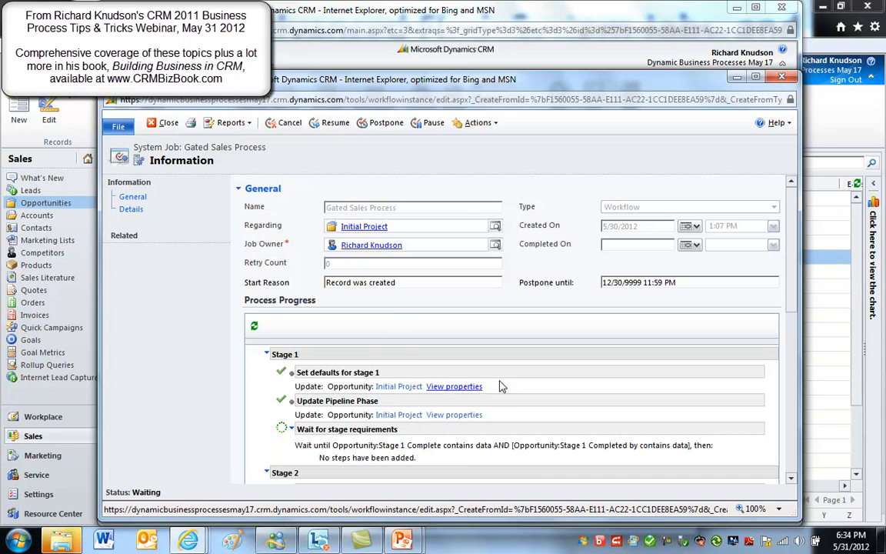
View the "Set defaults for stage 1" properties of the Initial Project job, then close the job and opportunity
left_click(456, 387)
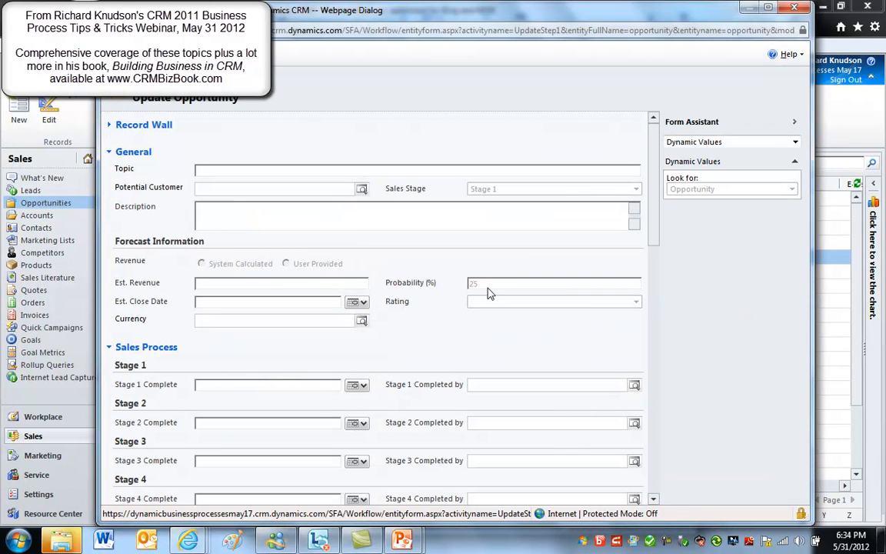
left_click(795, 7)
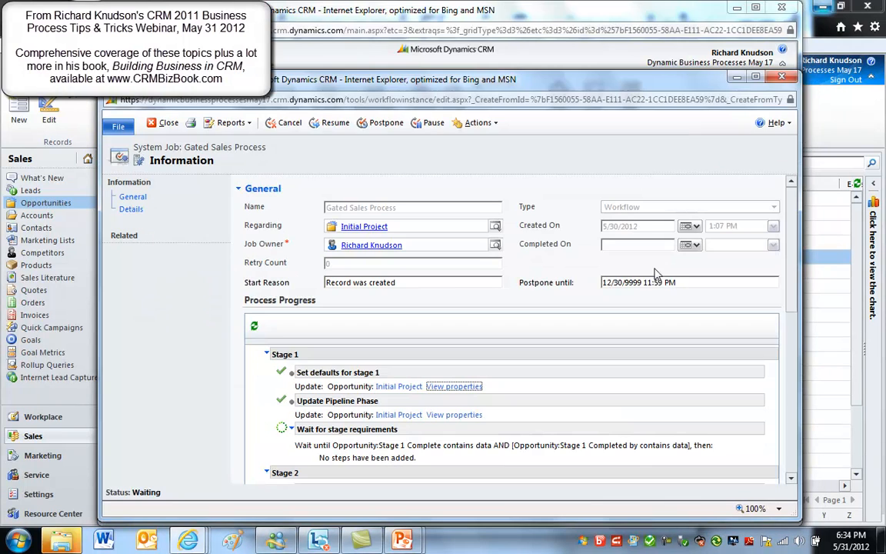
left_click(782, 77)
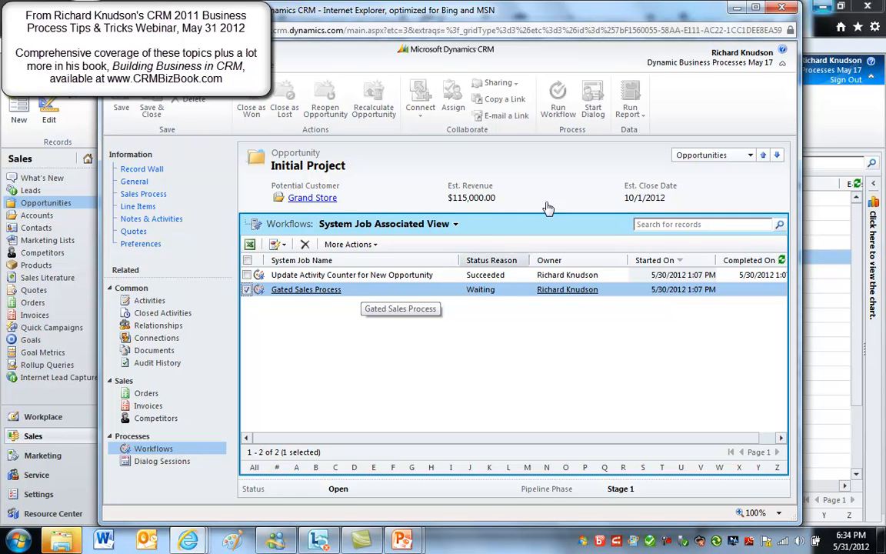
left_click_drag(549, 10, 552, 19)
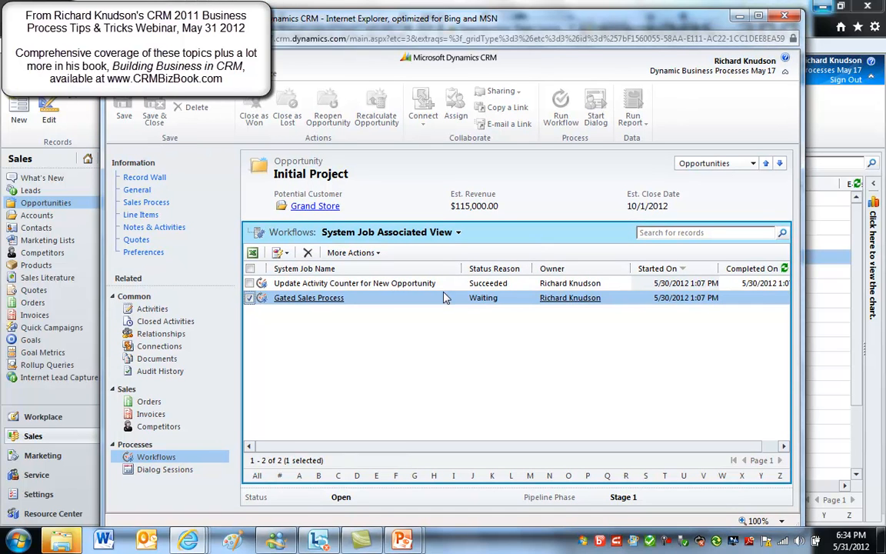
left_click(785, 16)
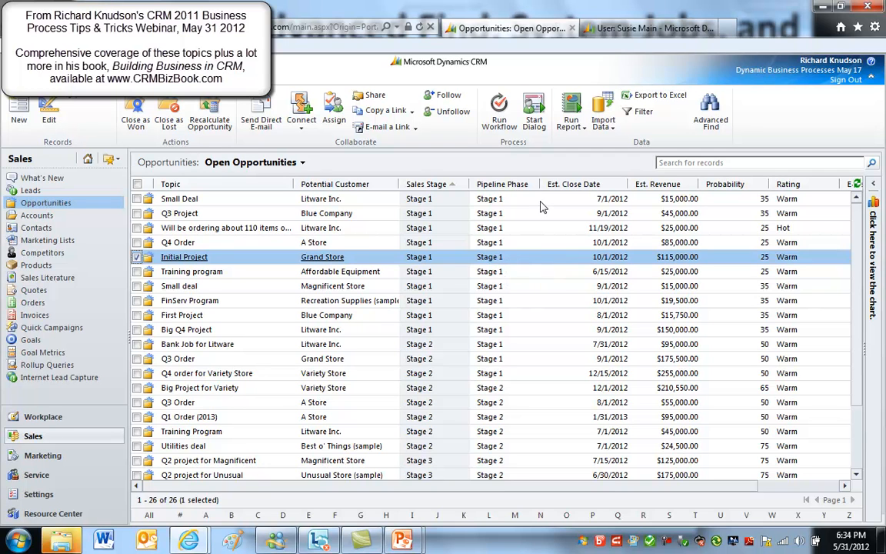
Select all open opportunities, choose Gated Sales Process among the on-demand workflows, then dismiss the lookup without running it and reduce the selection to Small Deal
left_click(492, 198)
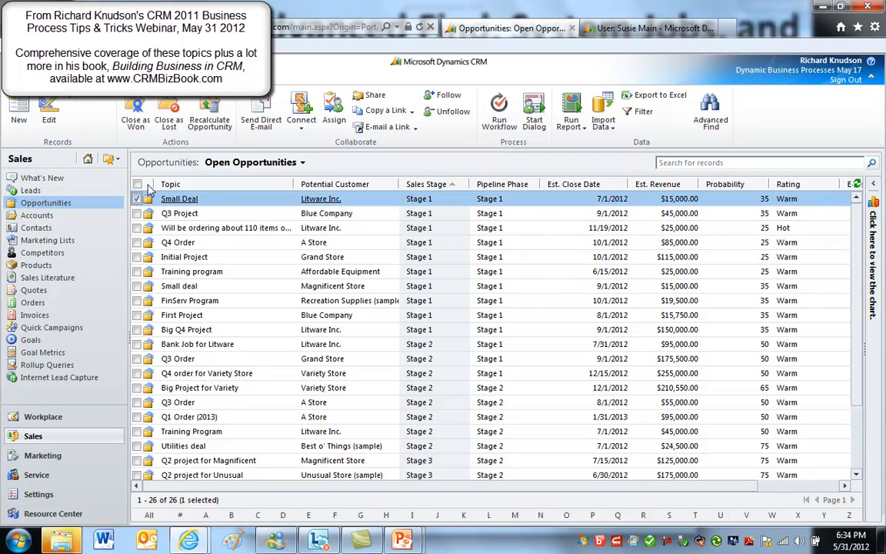
left_click(137, 185)
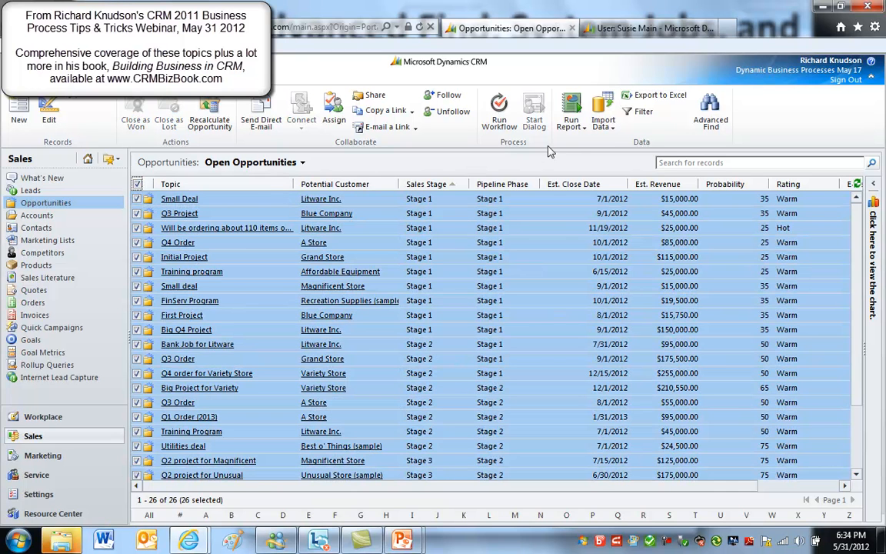
left_click(499, 116)
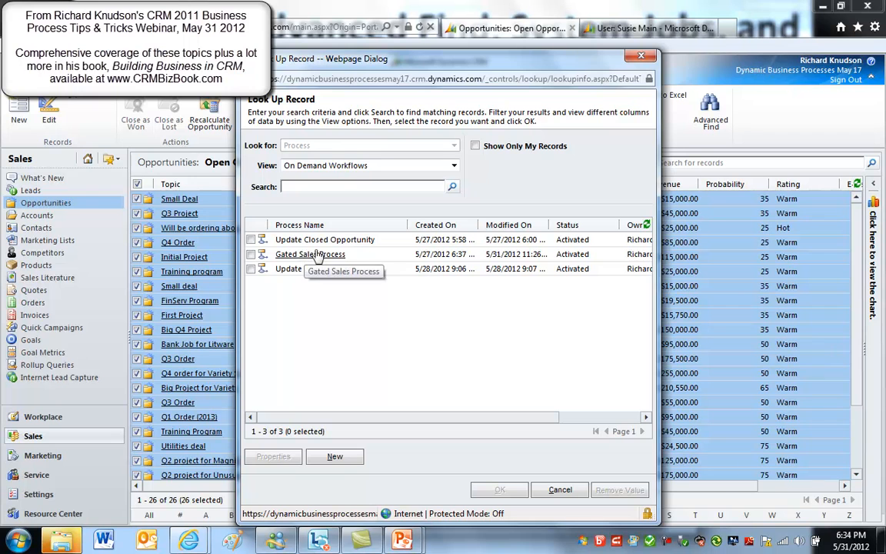
left_click(304, 255)
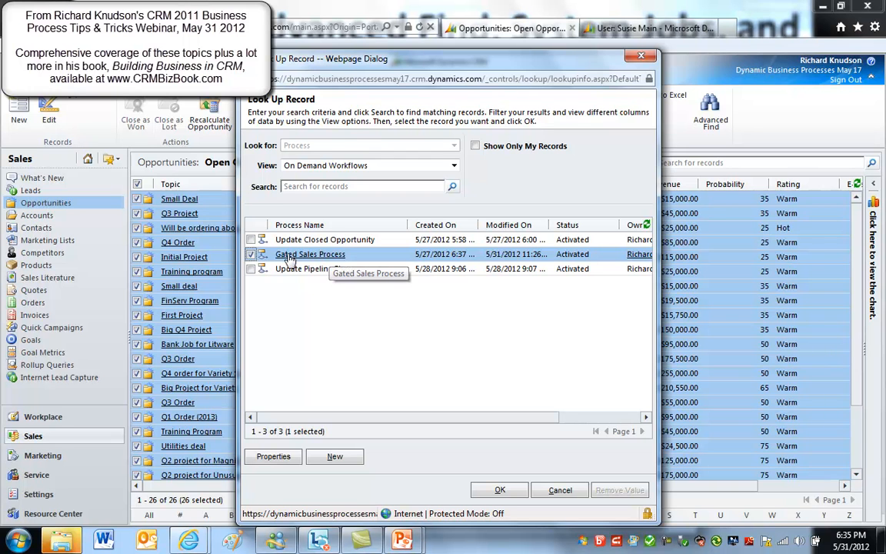
left_click(643, 58)
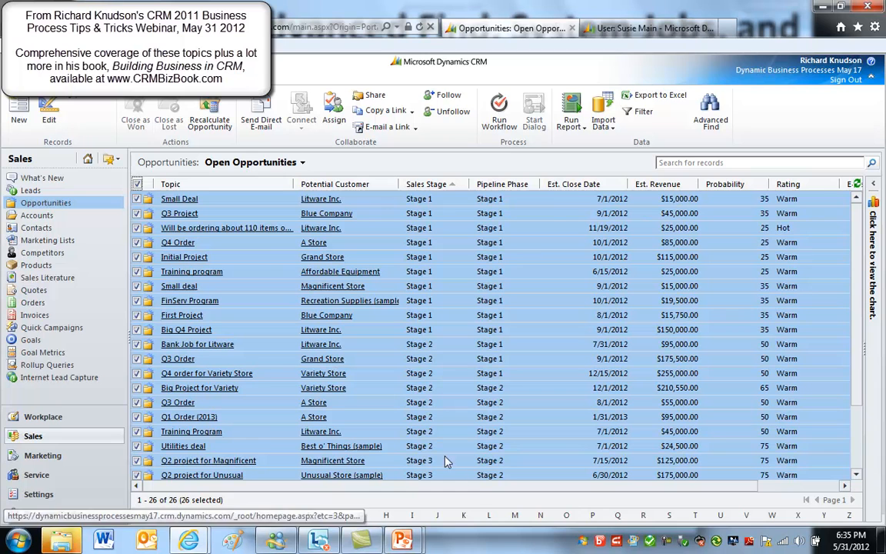
left_click(548, 203)
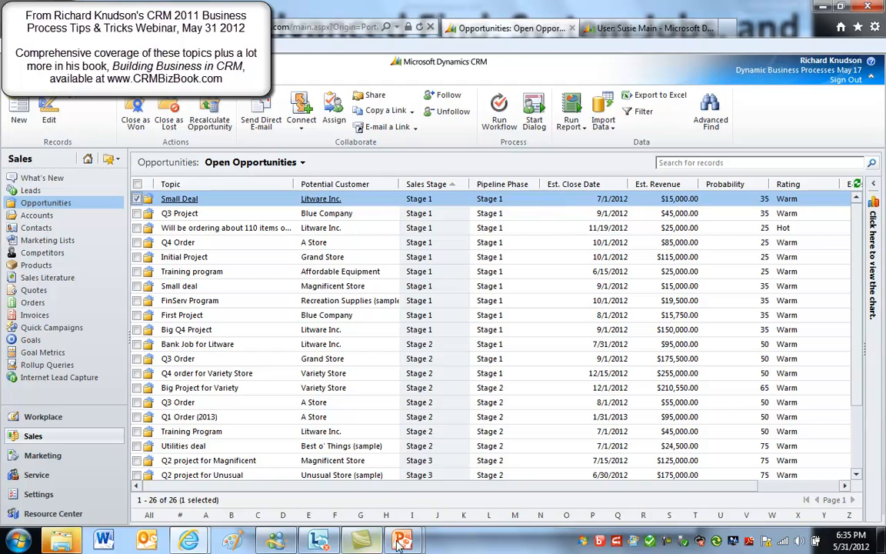
Return to the PowerPoint slide show and advance to the "Advanced Find, System Jobs, and Dashboards" slide
mouse_move(402, 539)
left_click(427, 454)
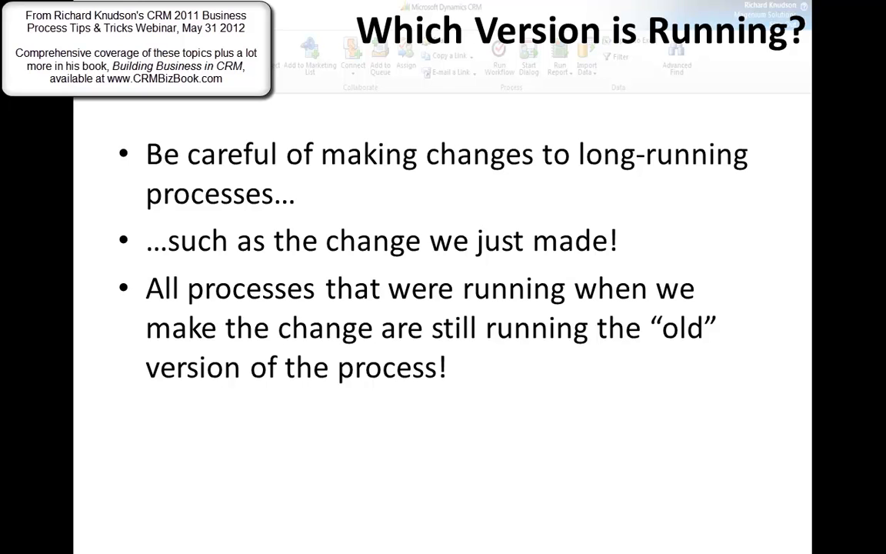
key("Right")
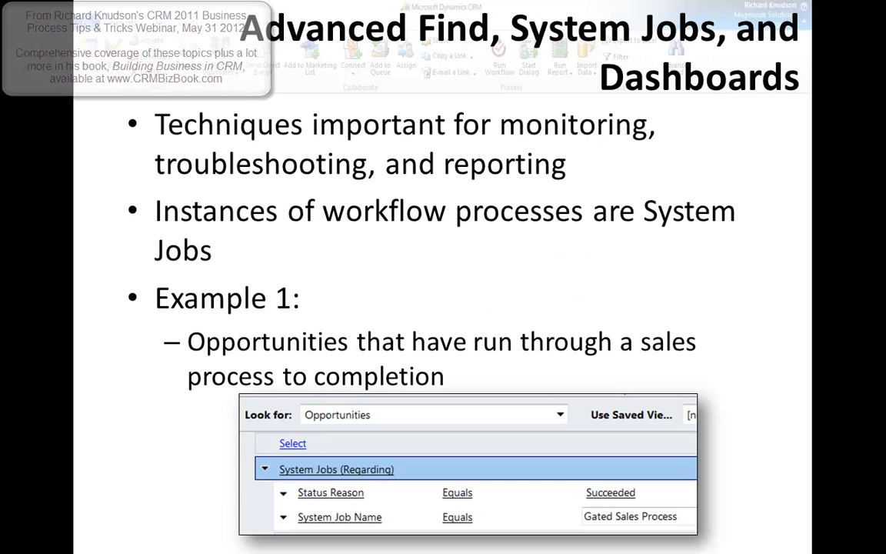